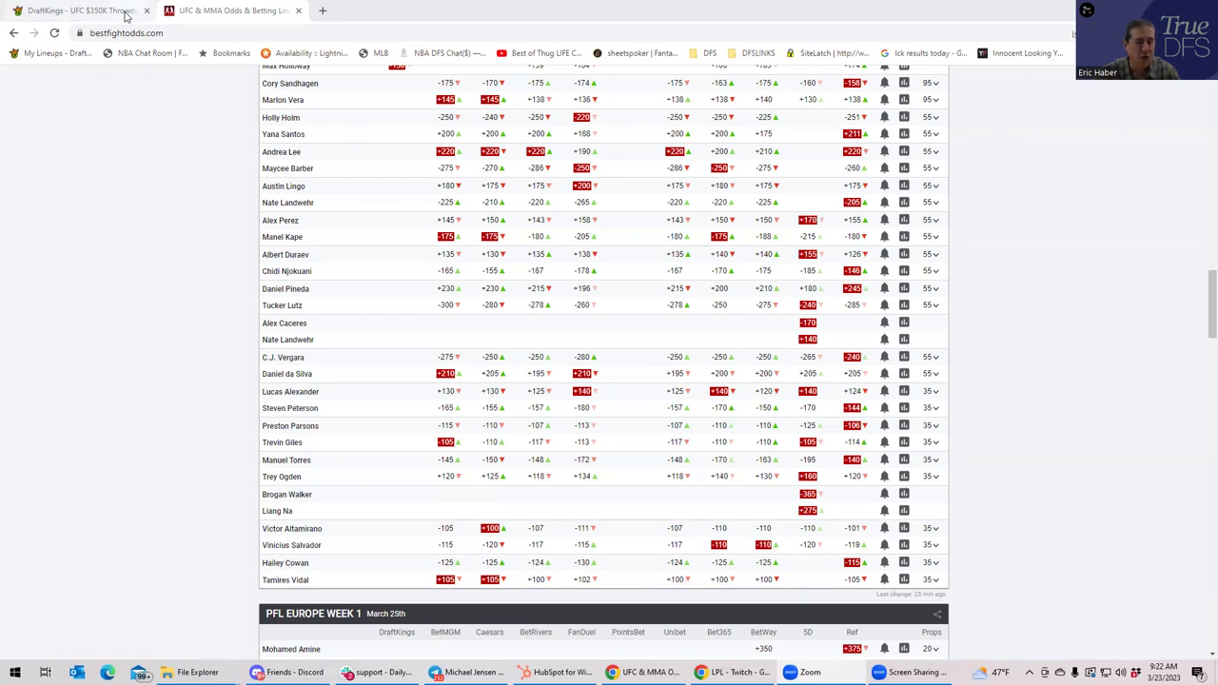
Switch to the DraftKings UFC $350K Throwdown contest and view the fighter salaries through the end of the player pool
mouse_move(127, 16)
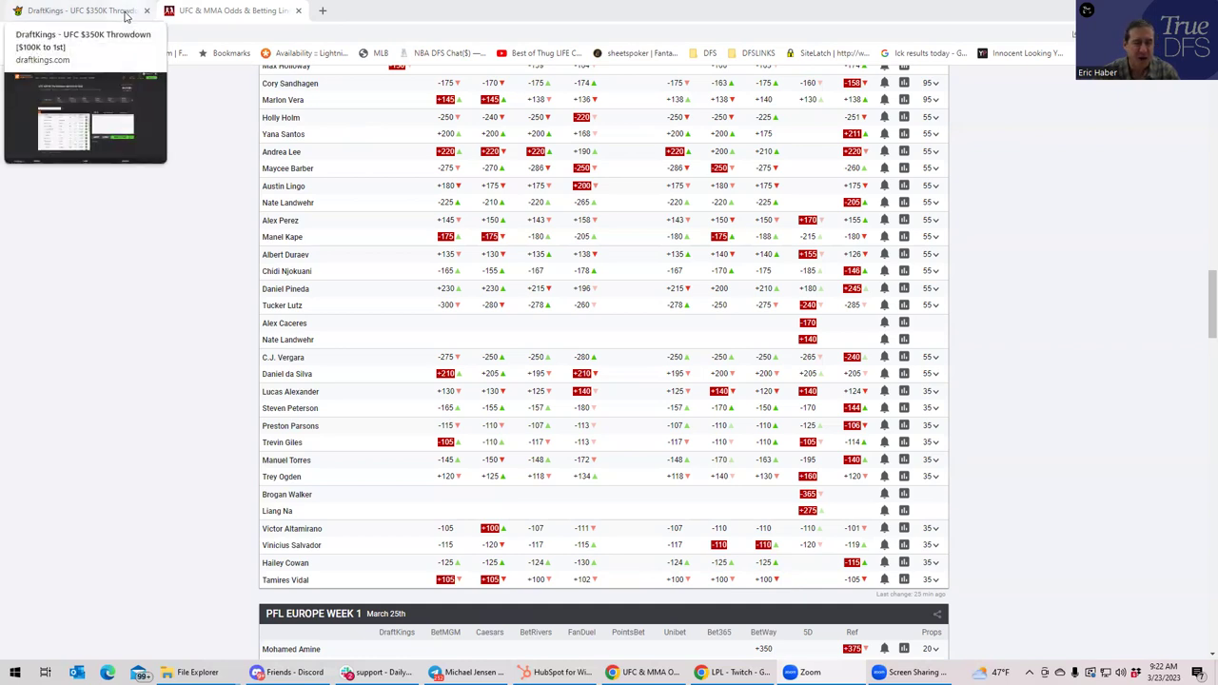
left_click(127, 12)
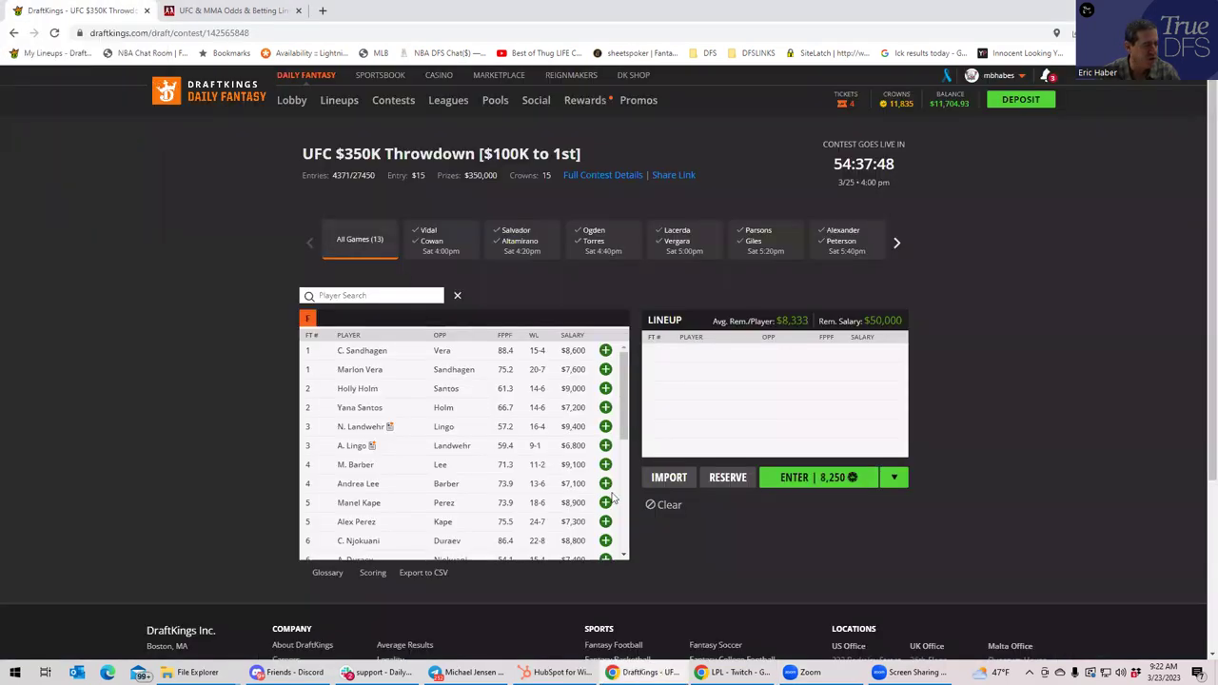
left_click_drag(624, 411, 621, 560)
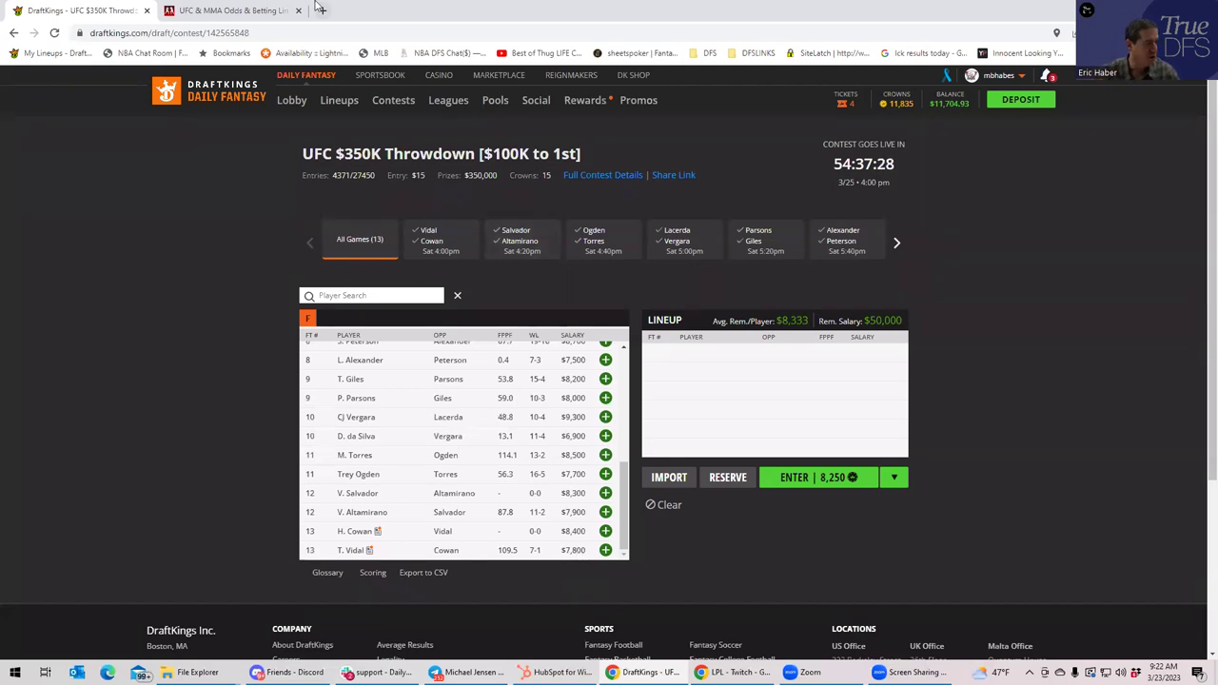
Review the prop odds for the Hailey Cowan vs Tamires Vidal fight on bestfightodds.com, then collapse them
left_click(250, 11)
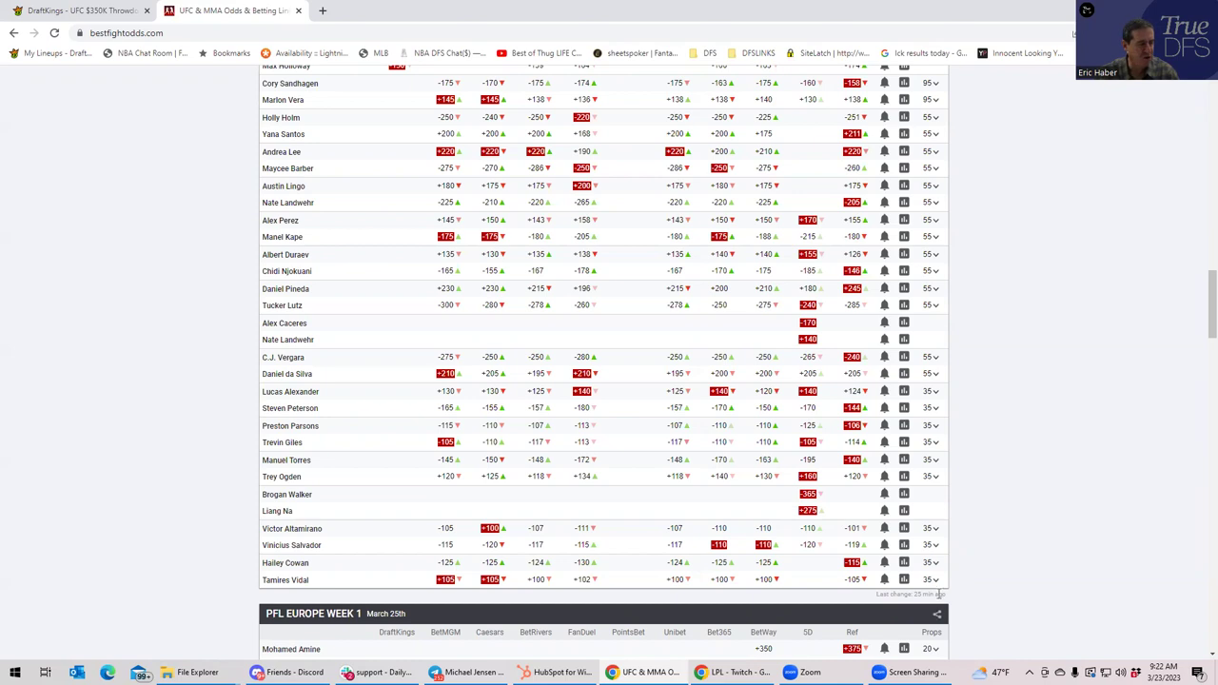
left_click(935, 564)
scroll(924, 566, "down", 2)
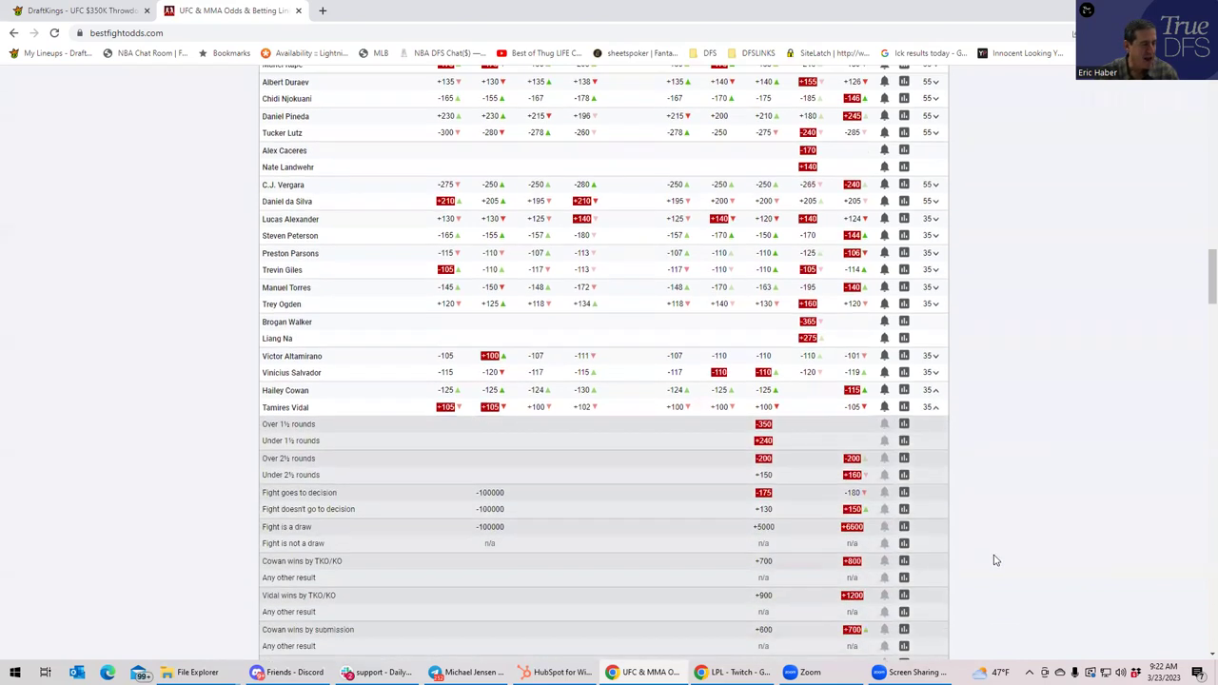
scroll(849, 584, "down", 4)
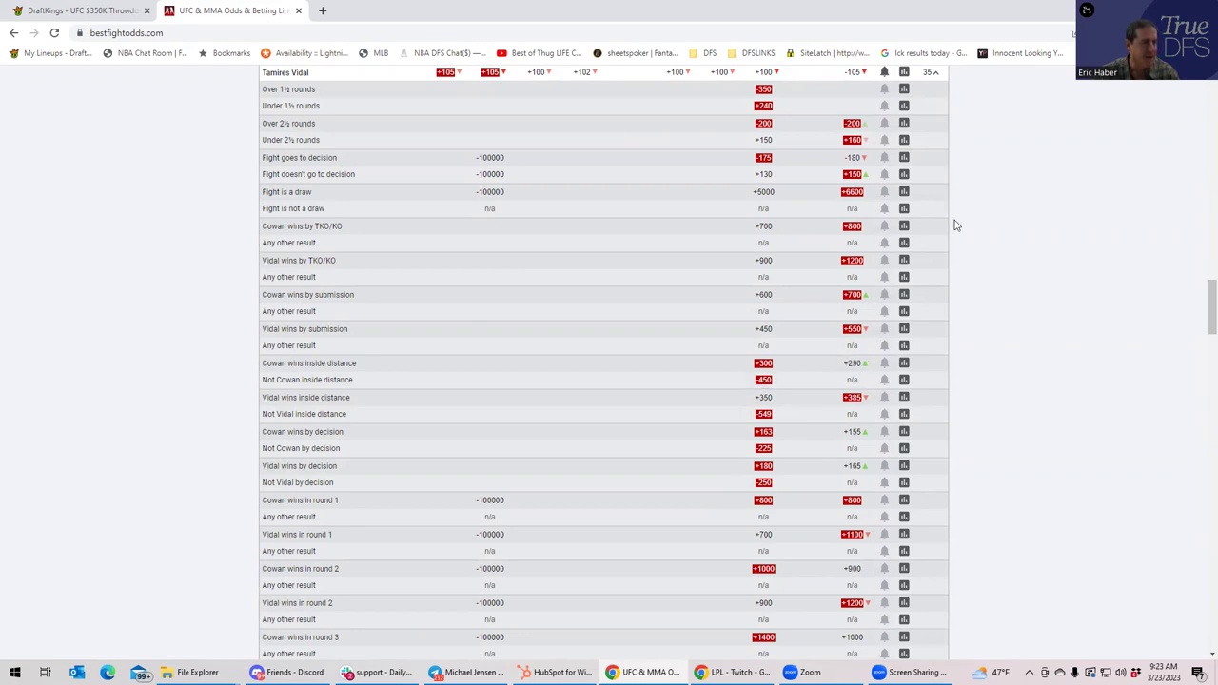
scroll(952, 200, "up", 1)
left_click(934, 136)
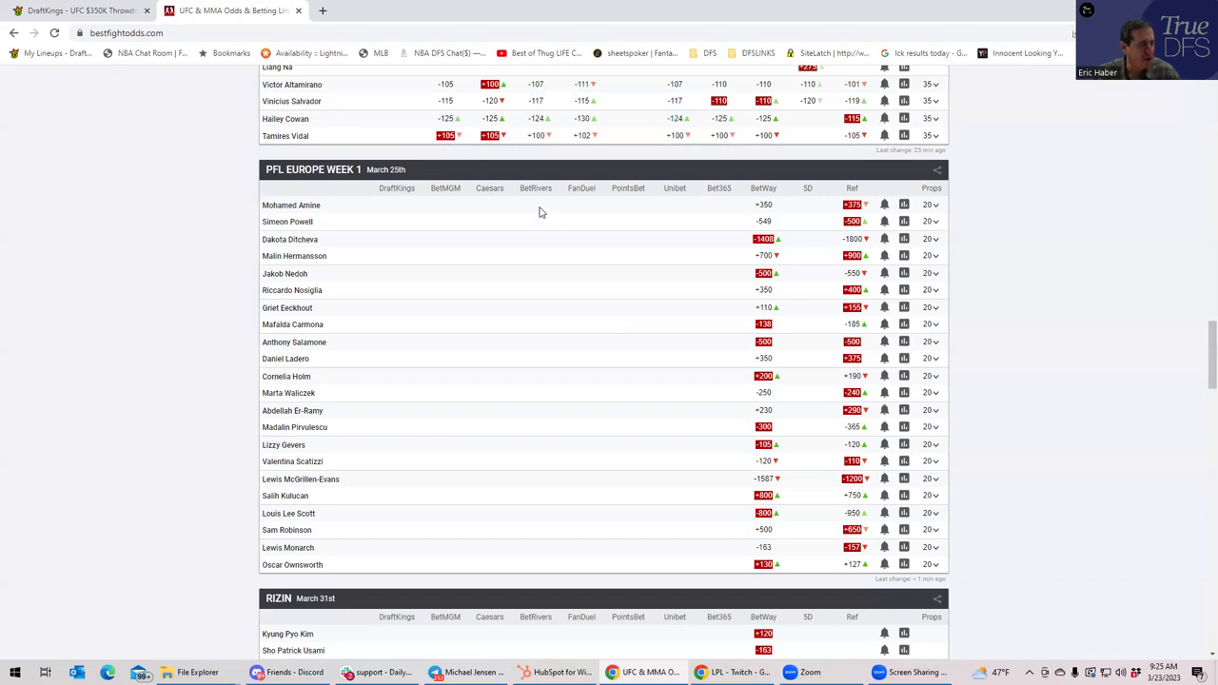
Look over the remaining UFC moneylines, then compare them with the fighter salaries in the DraftKings contest
scroll(543, 211, "up", 2)
scroll(410, 206, "up", 2)
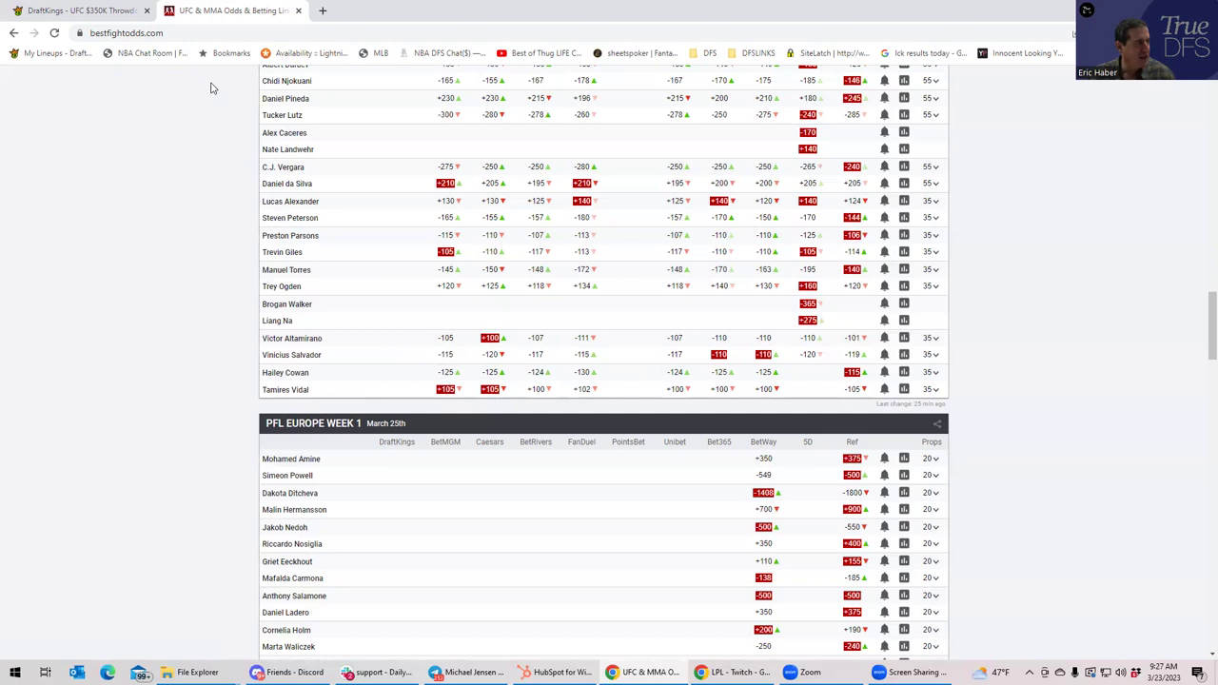
left_click(122, 12)
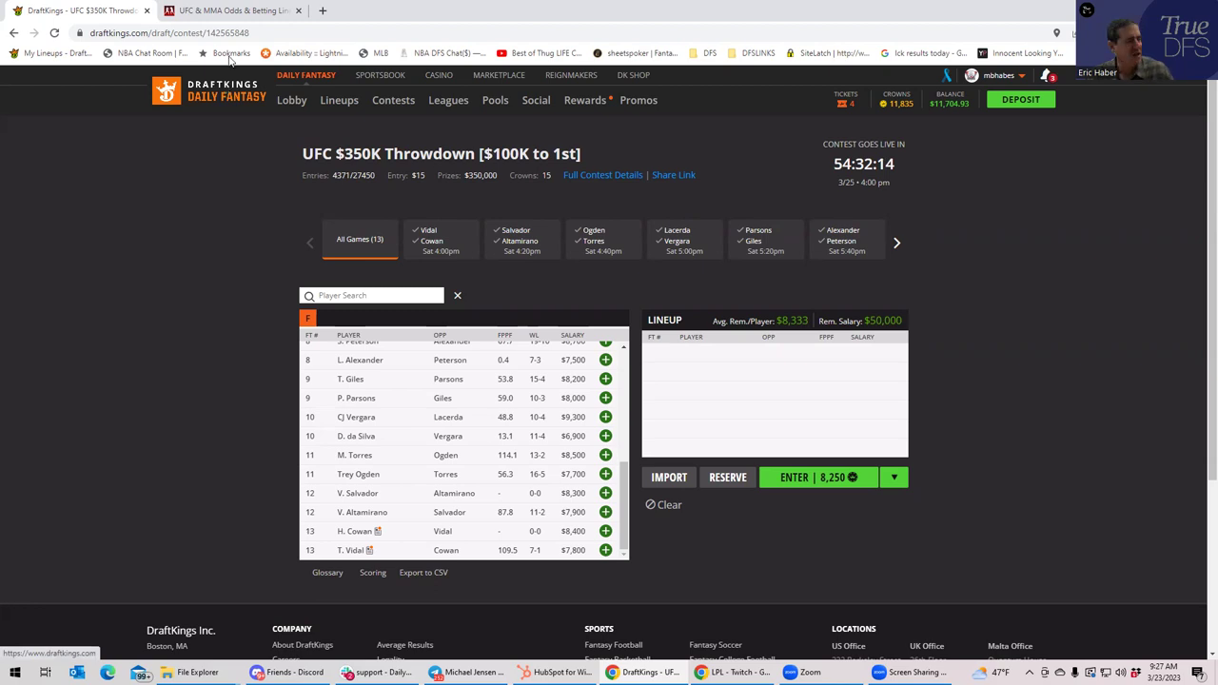
Return to bestfightodds.com, examine the Victor Altamirano vs Vinicius Salvador prop odds, and collapse them
left_click(244, 10)
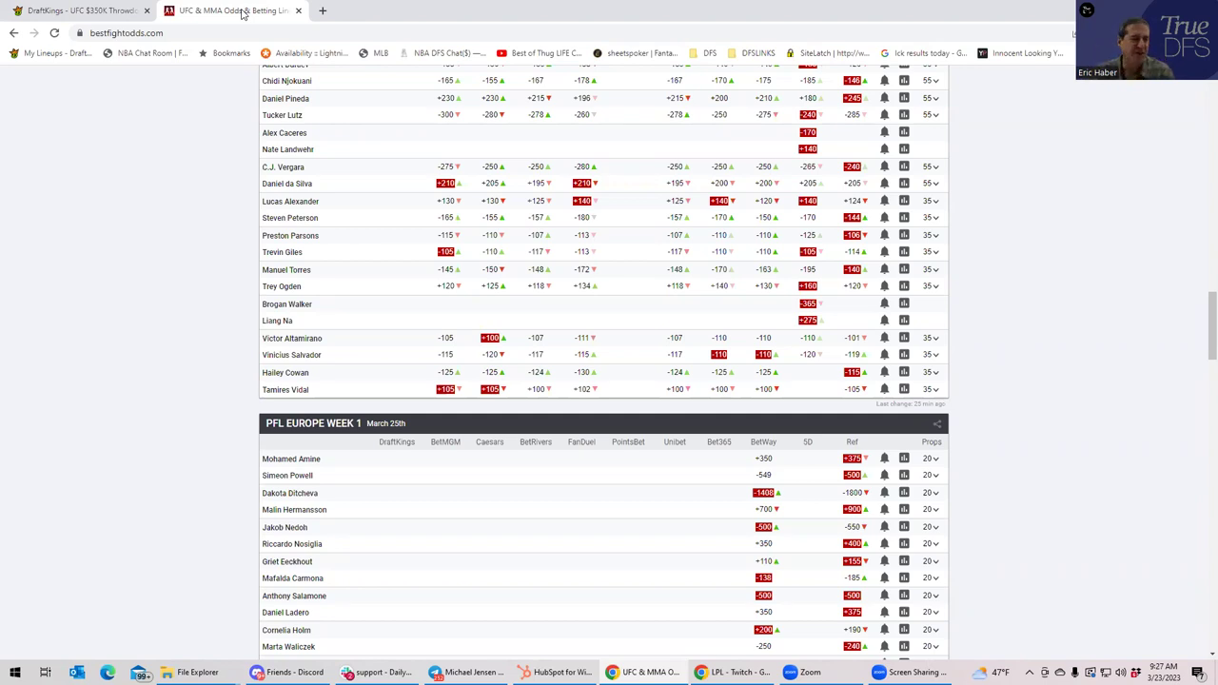
left_click(933, 354)
scroll(812, 514, "down", 1)
scroll(812, 514, "down", 2)
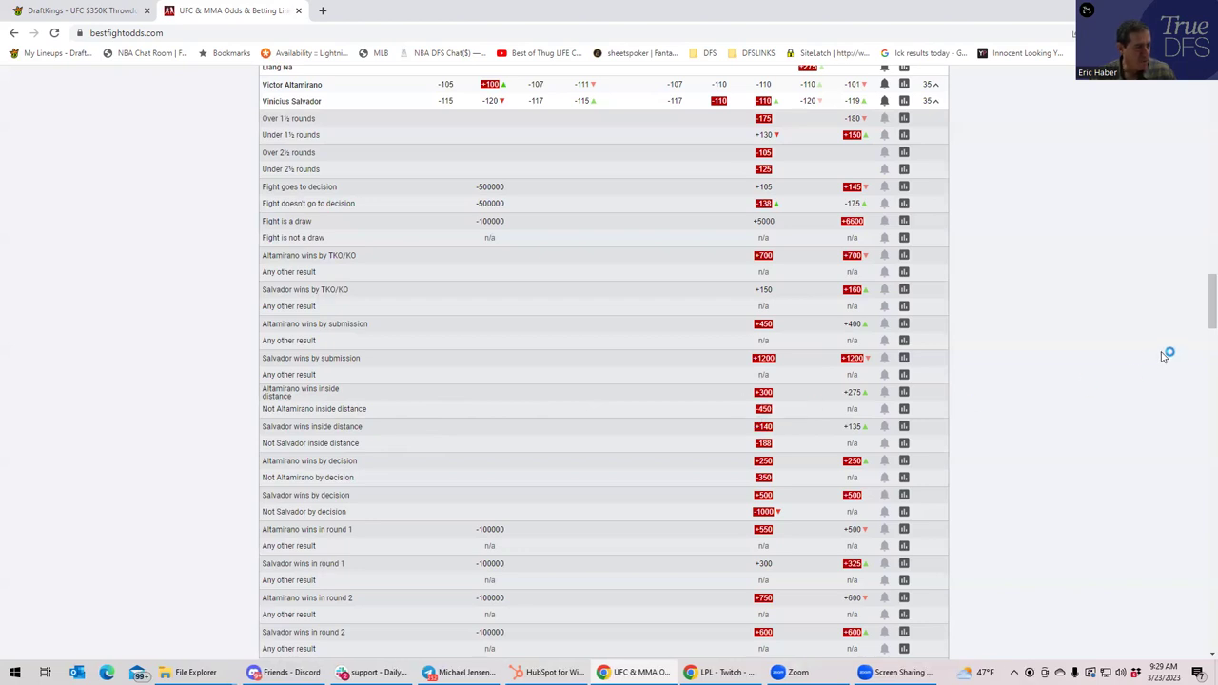
scroll(767, 464, "down", 3)
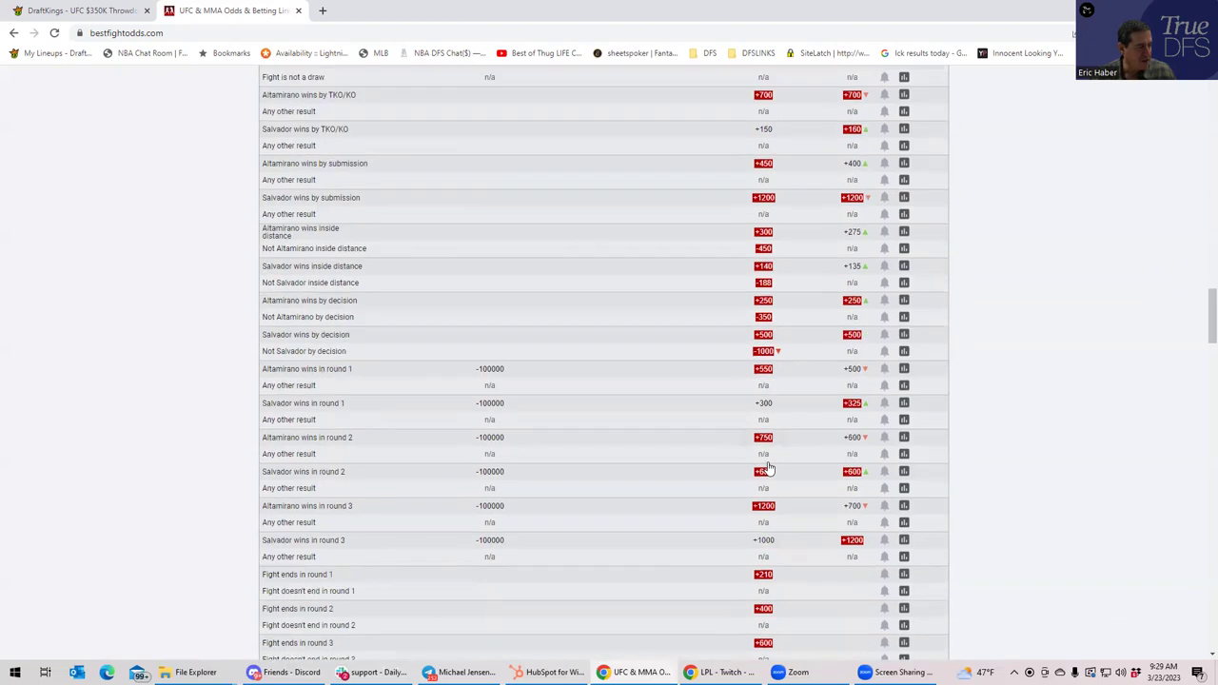
scroll(767, 465, "up", 5)
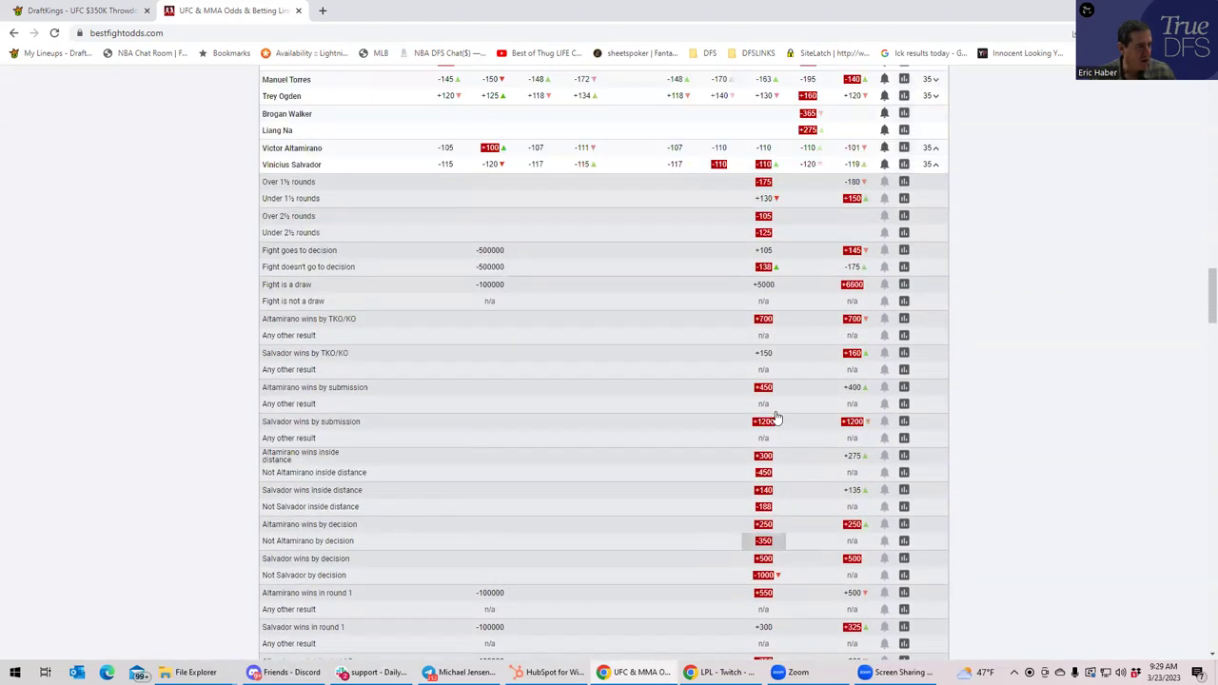
left_click(936, 291)
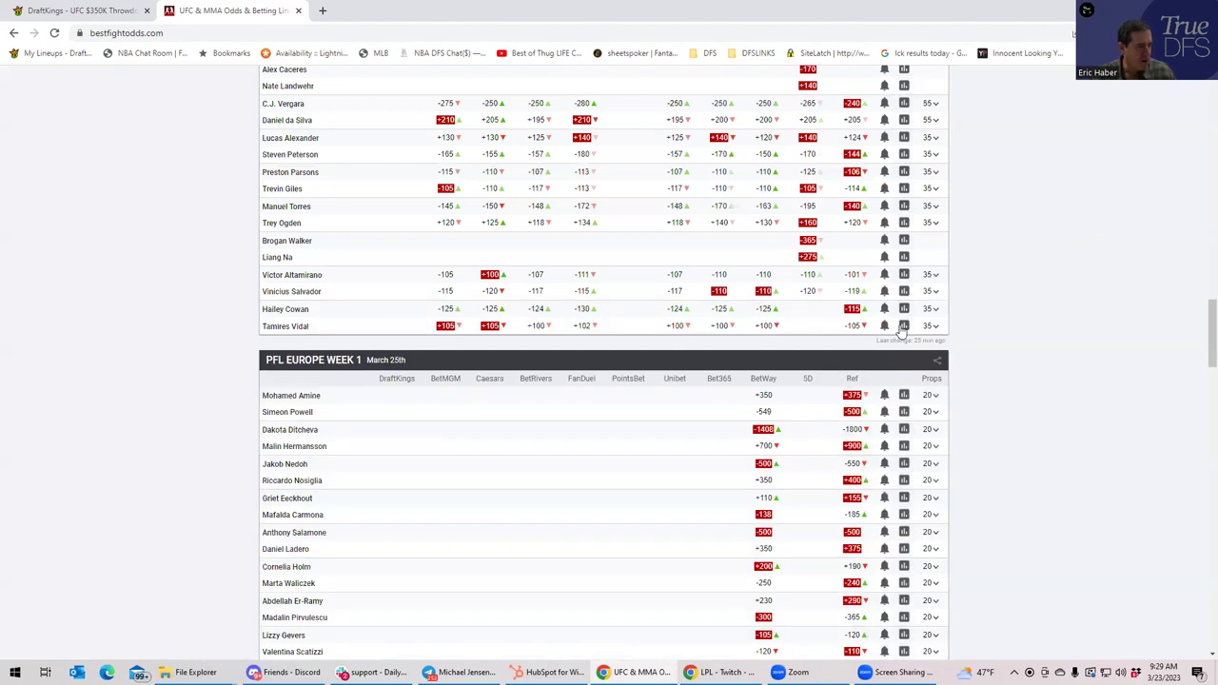
Recheck the Cowan vs Vidal inside-distance and decision prop odds, then close that fight's props
left_click(936, 328)
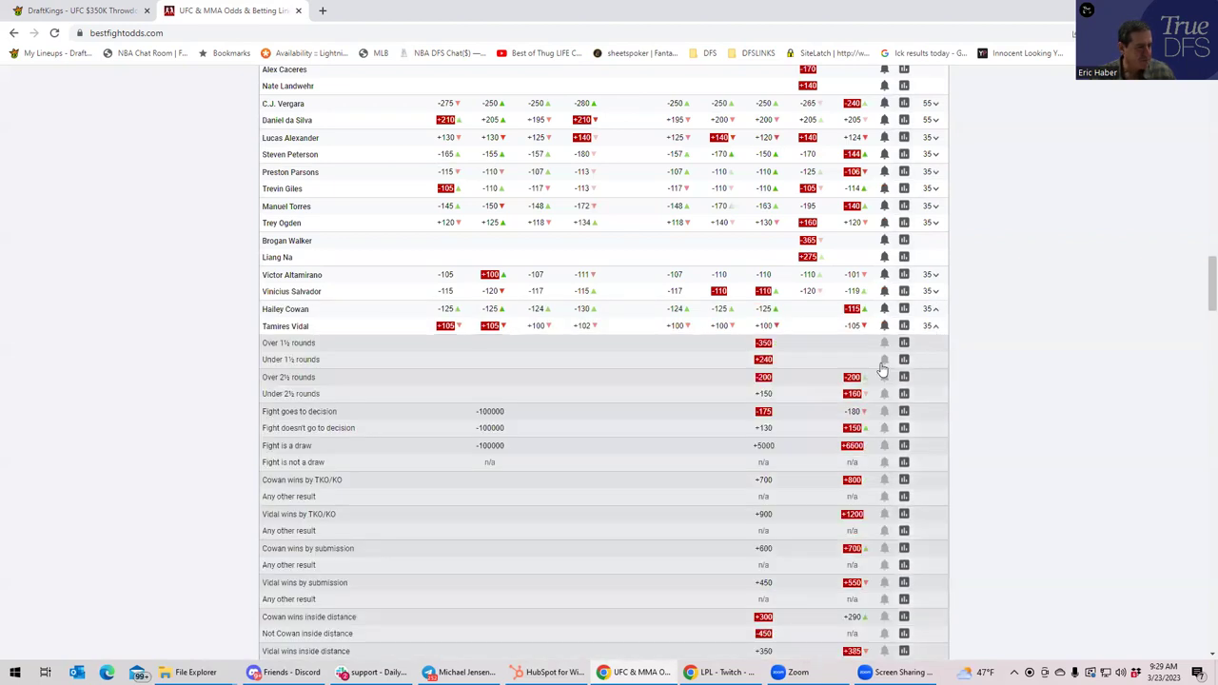
scroll(824, 441, "down", 2)
scroll(824, 441, "down", 2)
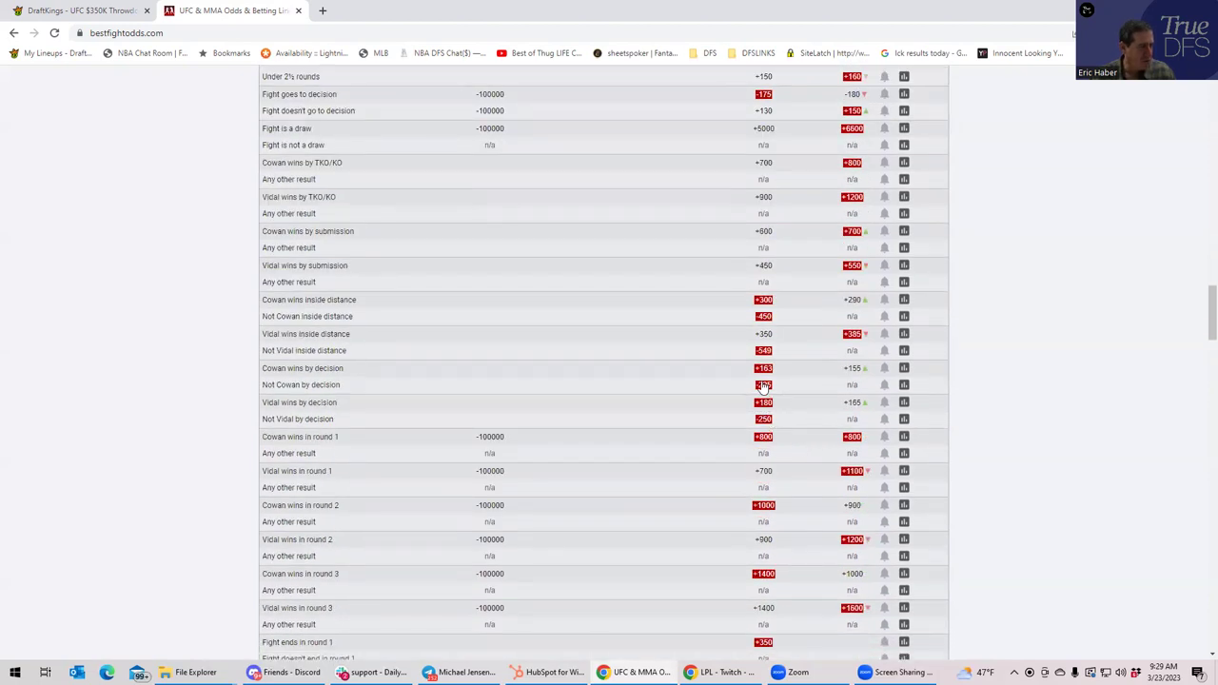
scroll(885, 301, "up", 2)
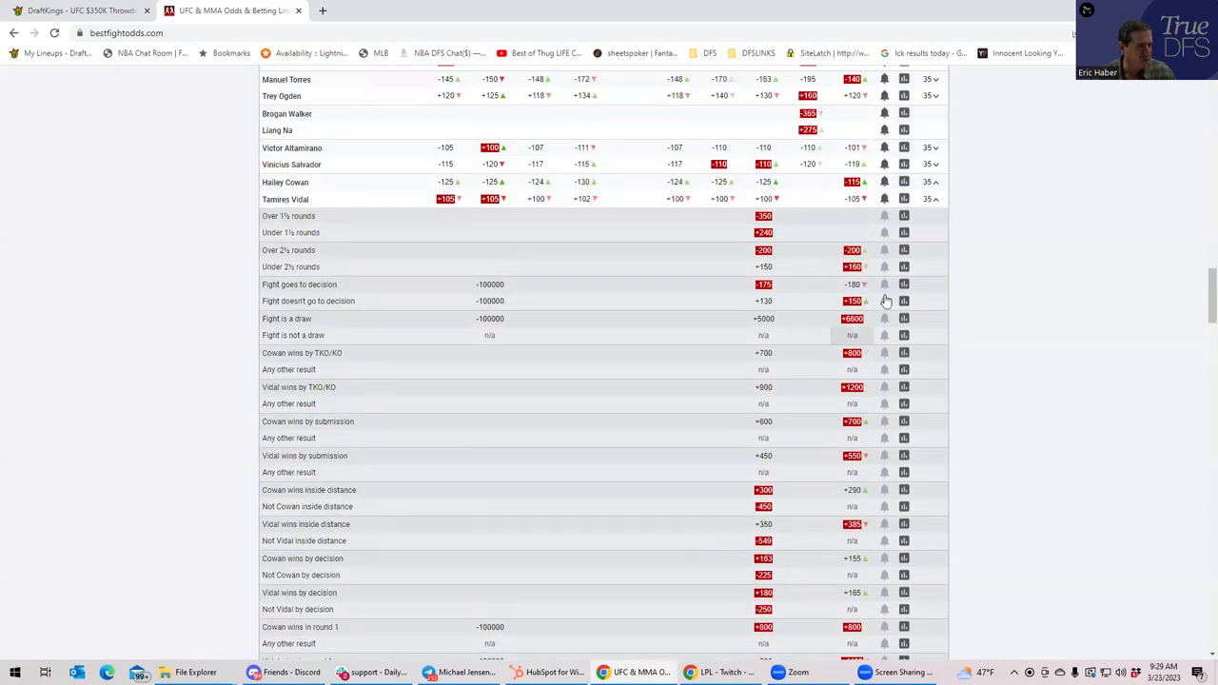
left_click(935, 200)
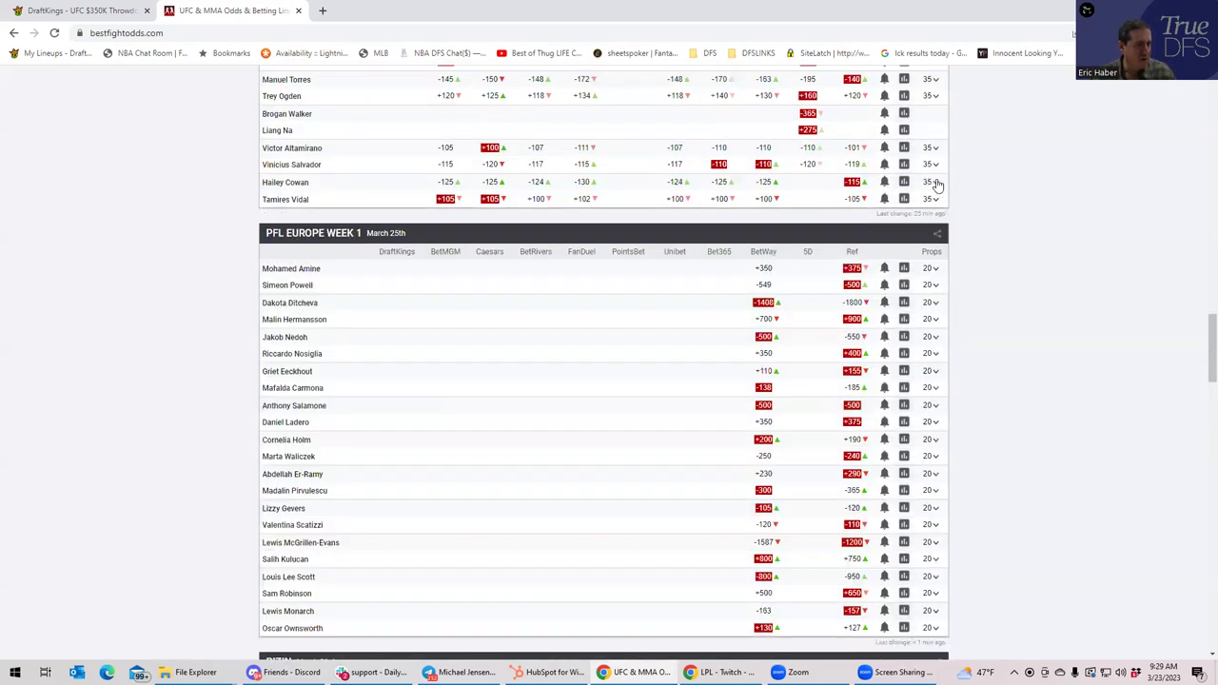
left_click(936, 183)
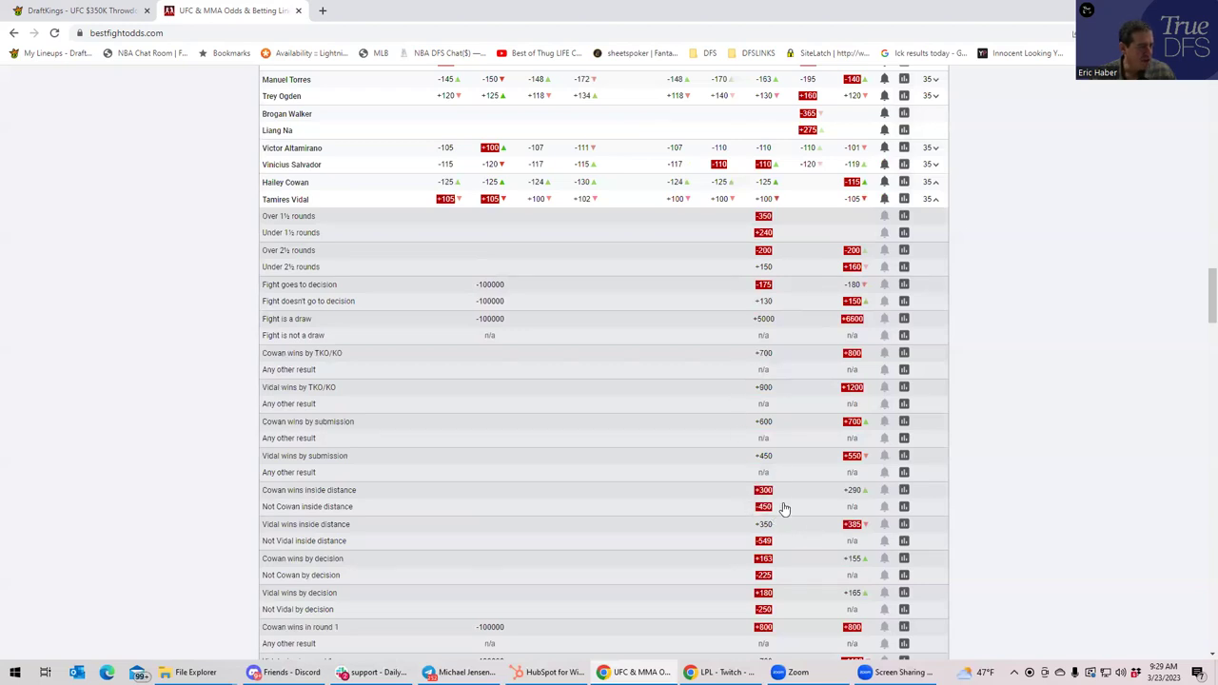
scroll(786, 476, "up", 1)
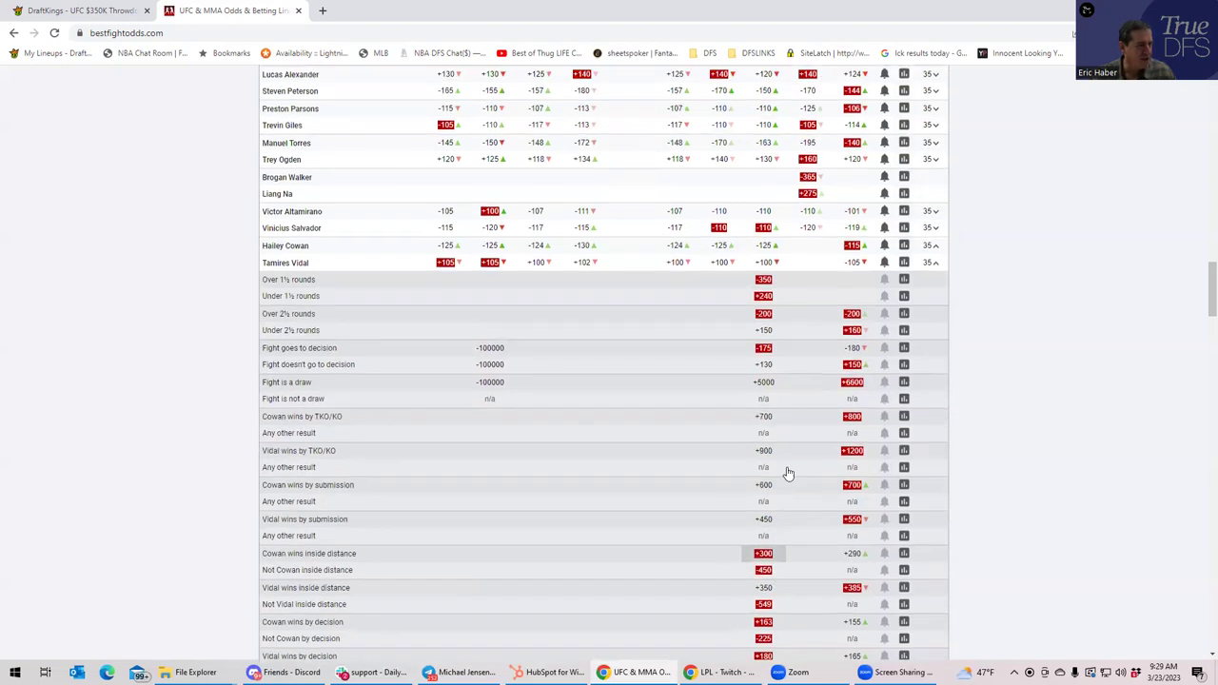
left_click(934, 262)
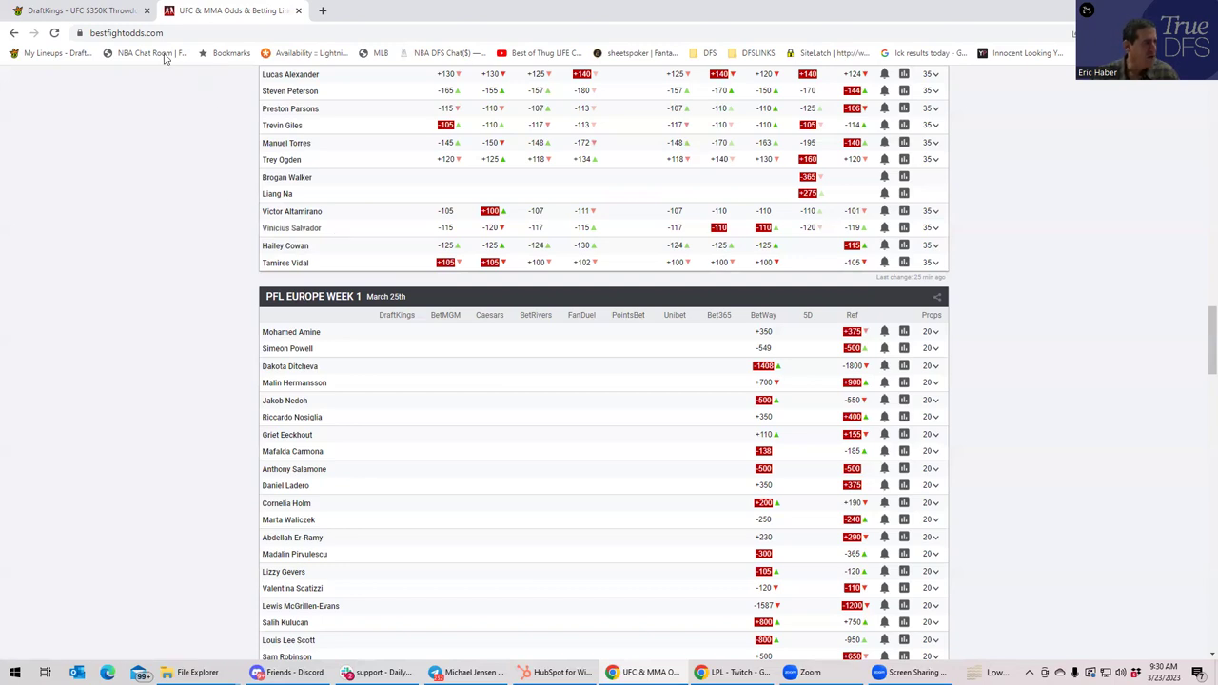
Add V. Salvador and T. Vidal to the DraftKings lineup
left_click(127, 17)
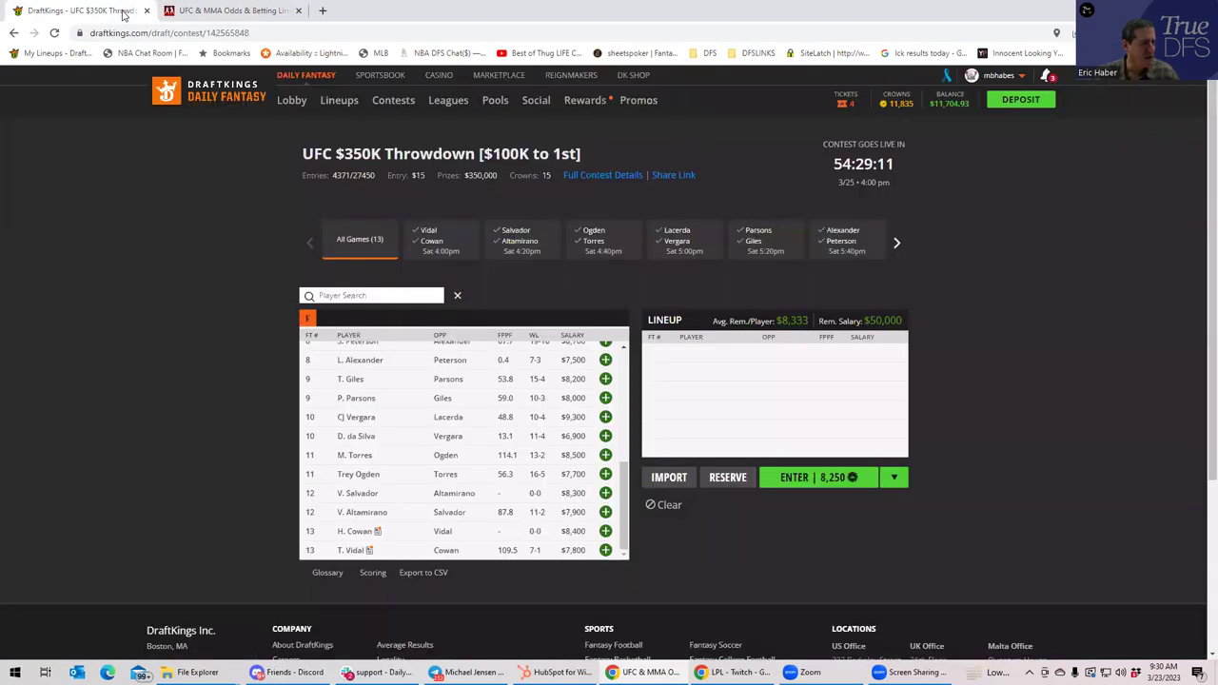
left_click(605, 493)
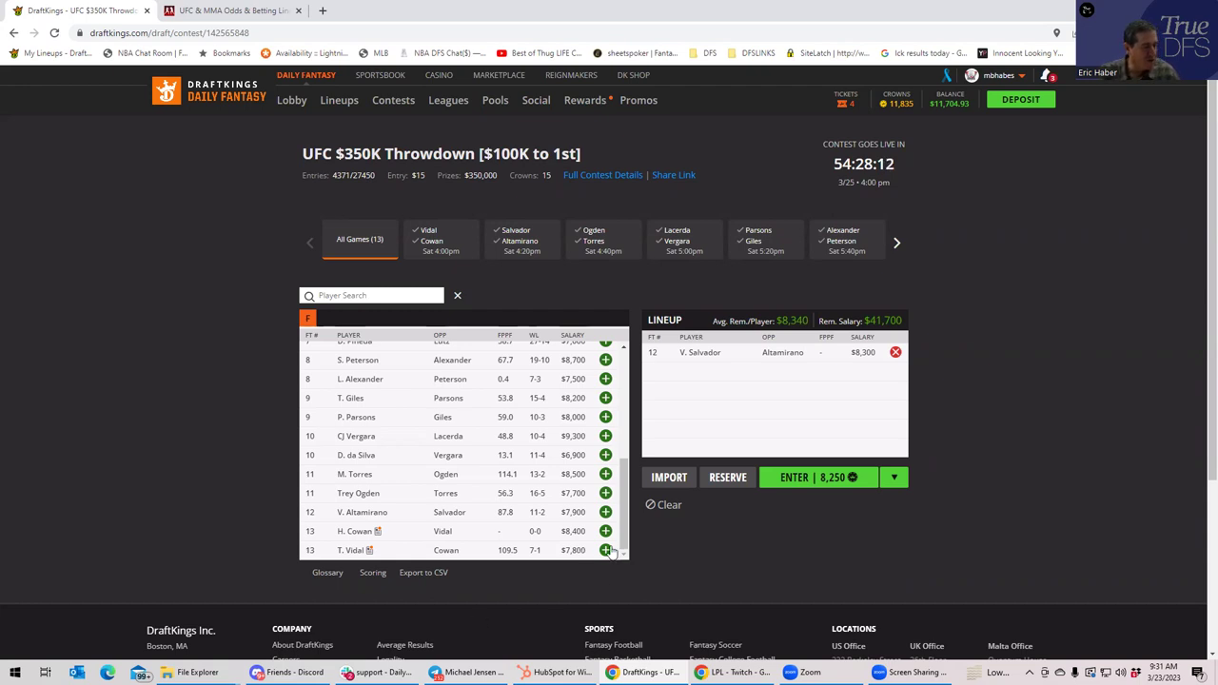
left_click(605, 550)
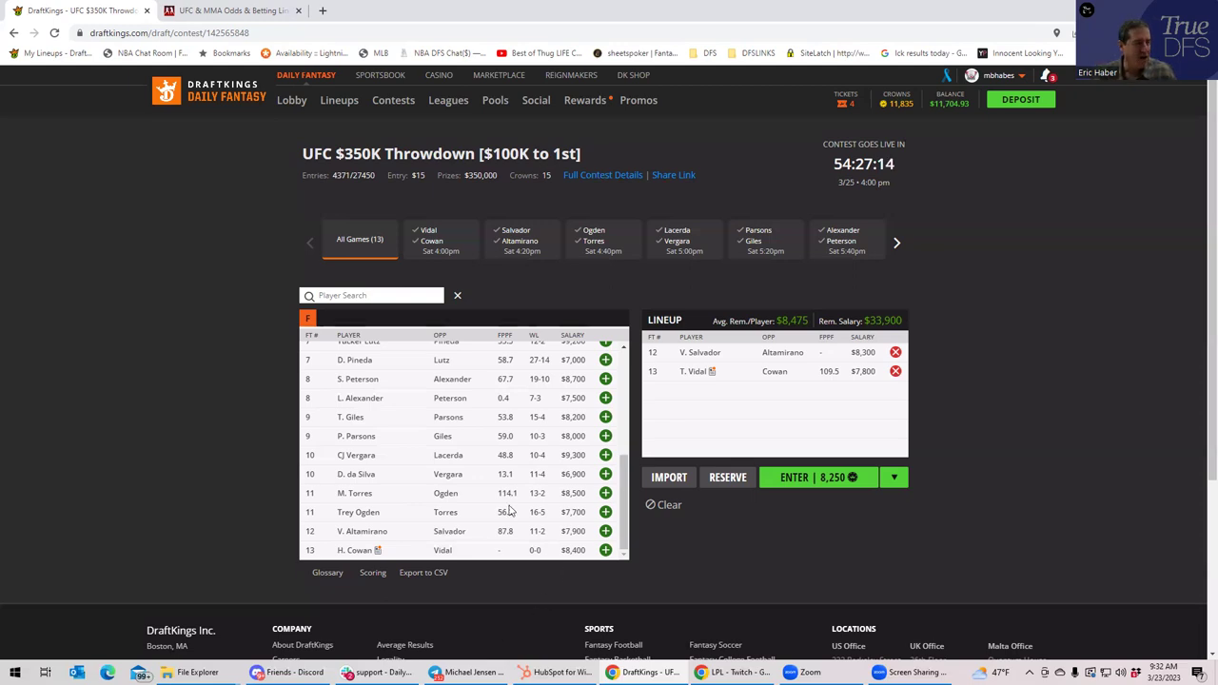
Check the Manuel Torres vs Trey Ogden prop odds on bestfightodds.com, then add Trey Ogden to the DraftKings lineup
left_click(231, 13)
scroll(609, 284, "up", 1)
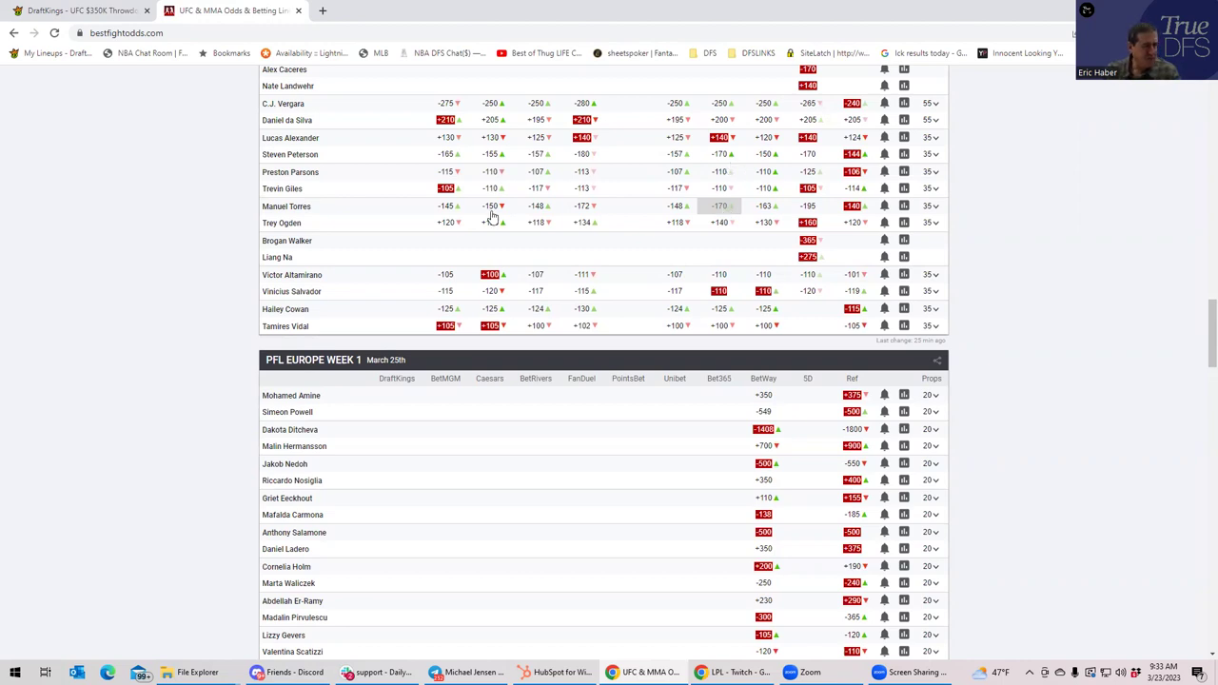
left_click(937, 228)
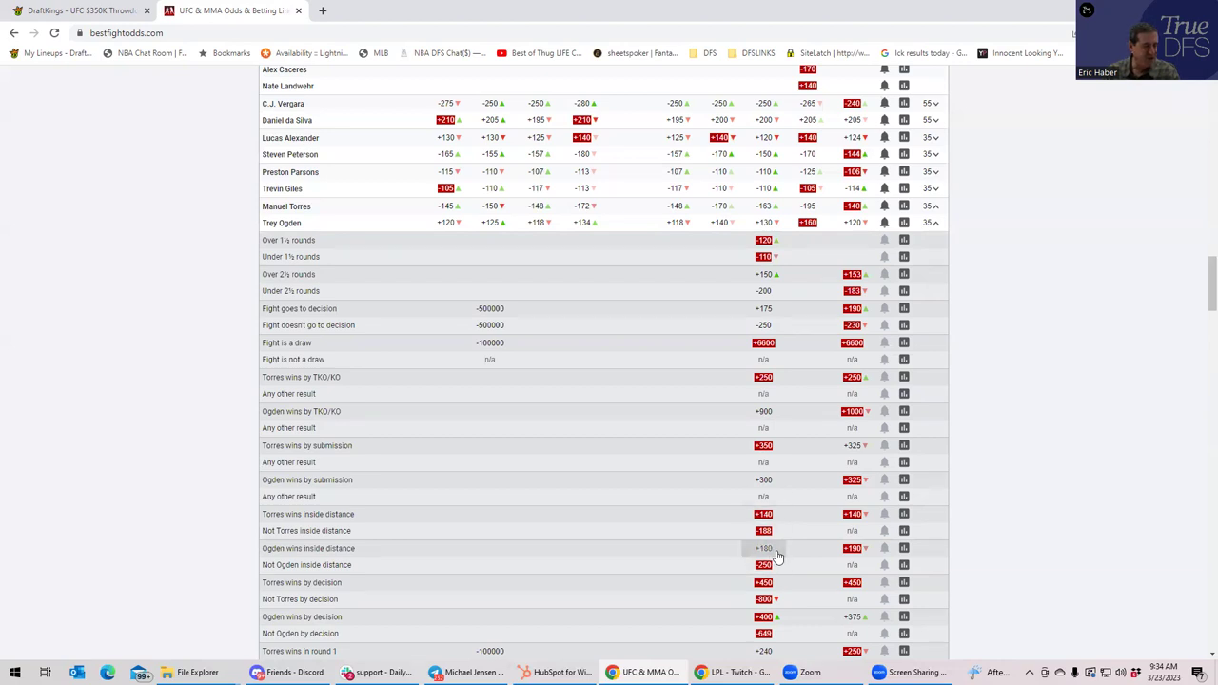
left_click(119, 11)
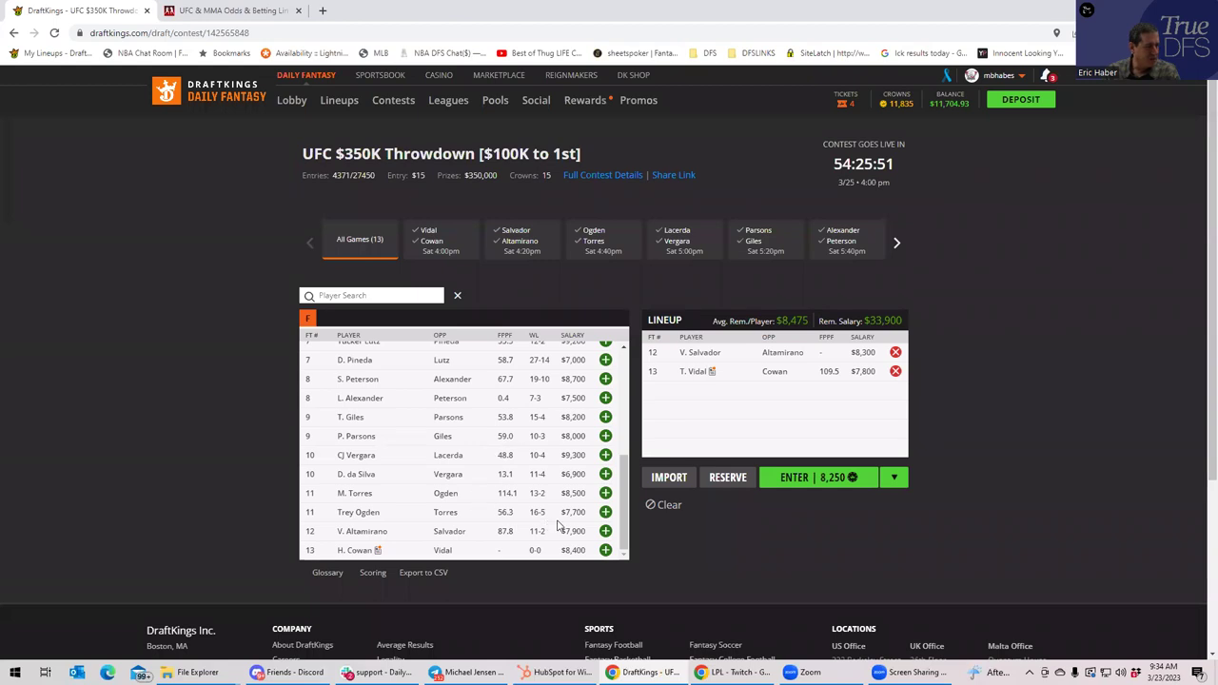
left_click(606, 512)
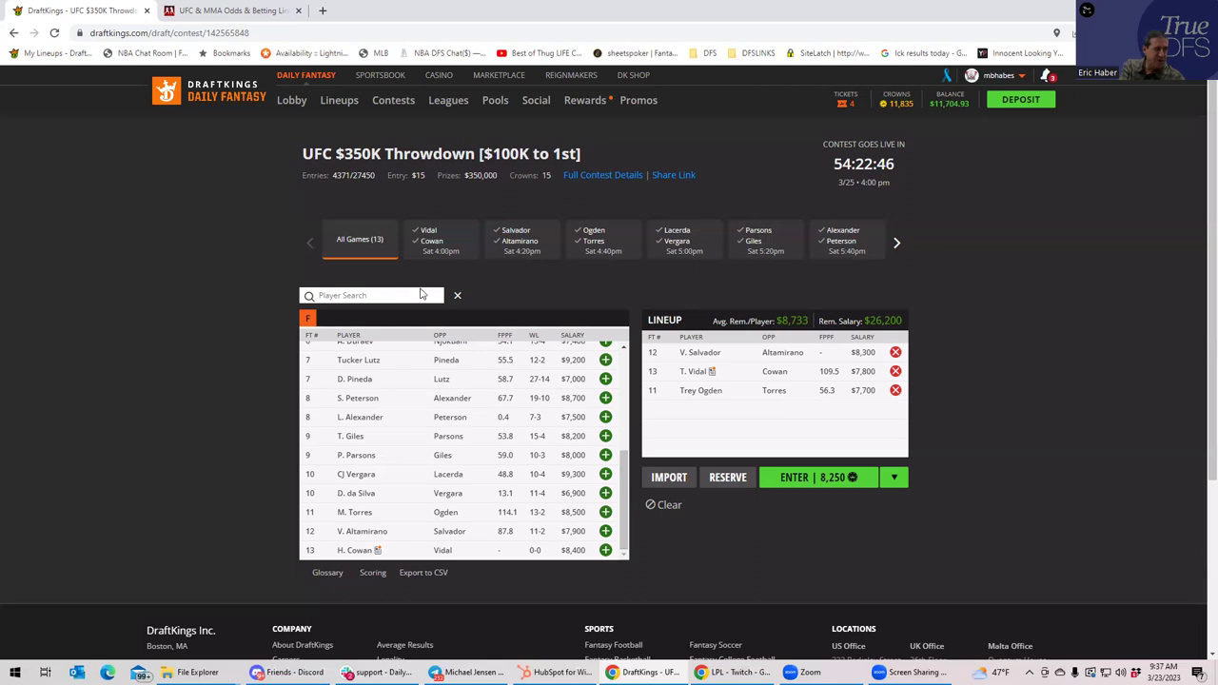
On bestfightodds.com, collapse the Torres vs Ogden props and compare them with the Altamirano vs Salvador props, closing those too
left_click(270, 10)
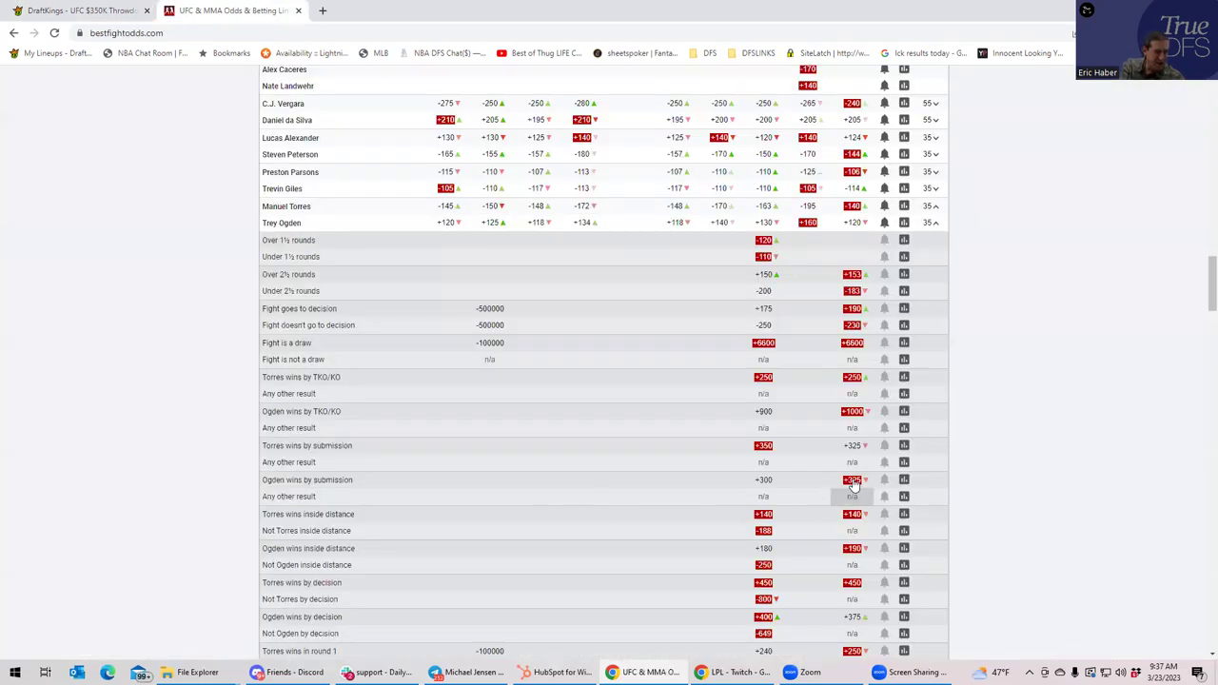
left_click(937, 225)
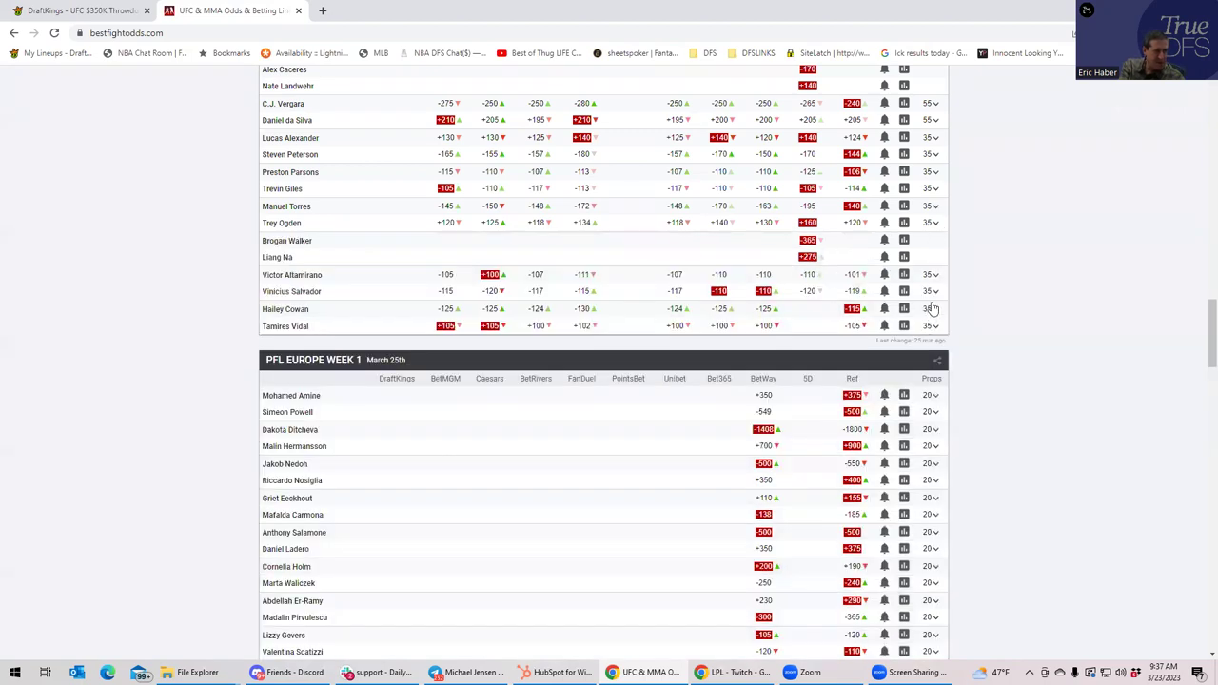
left_click(934, 292)
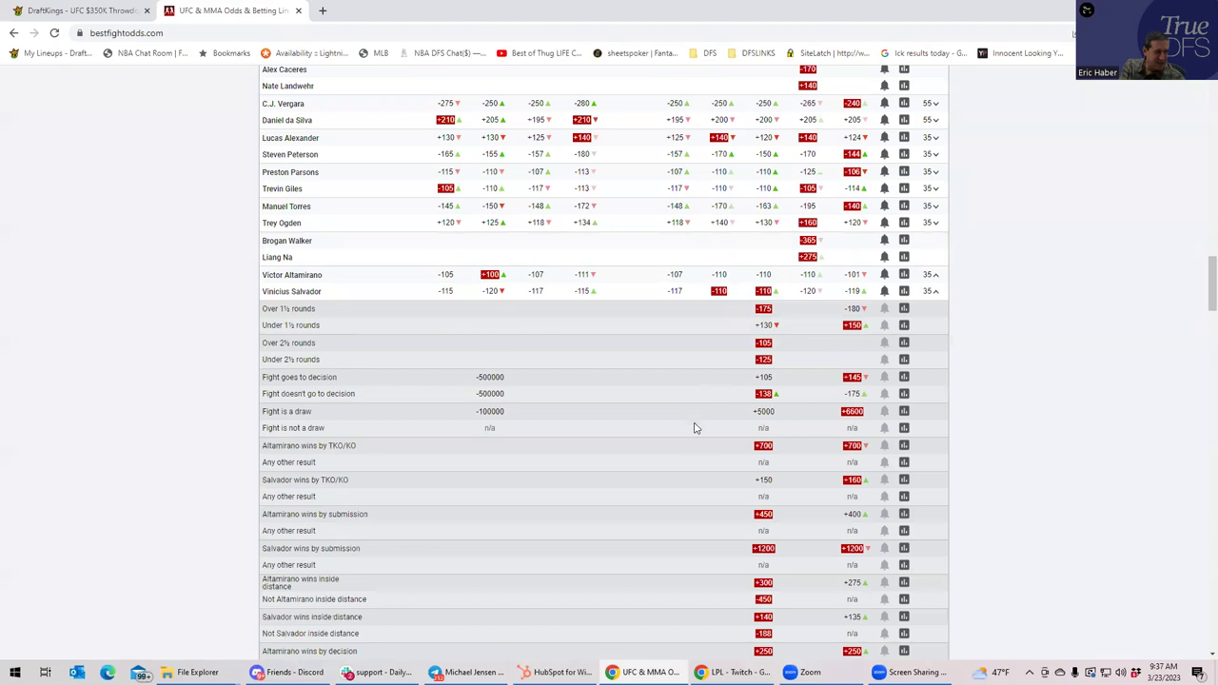
scroll(697, 438, "down", 2)
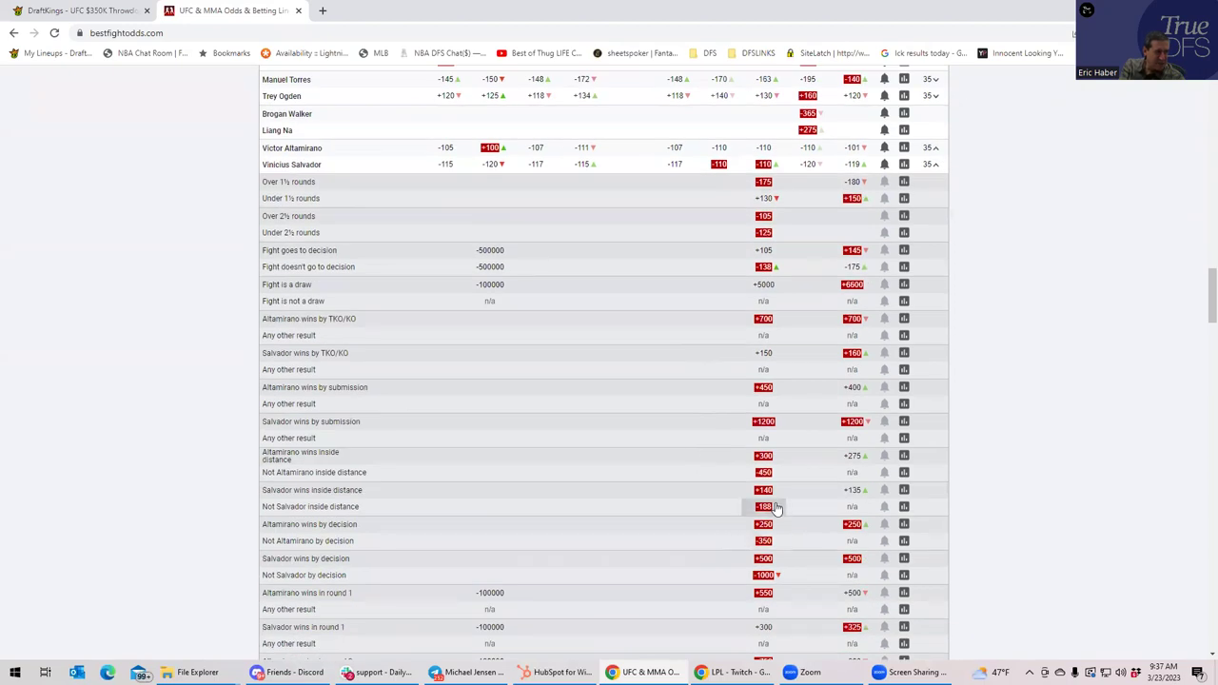
left_click(931, 165)
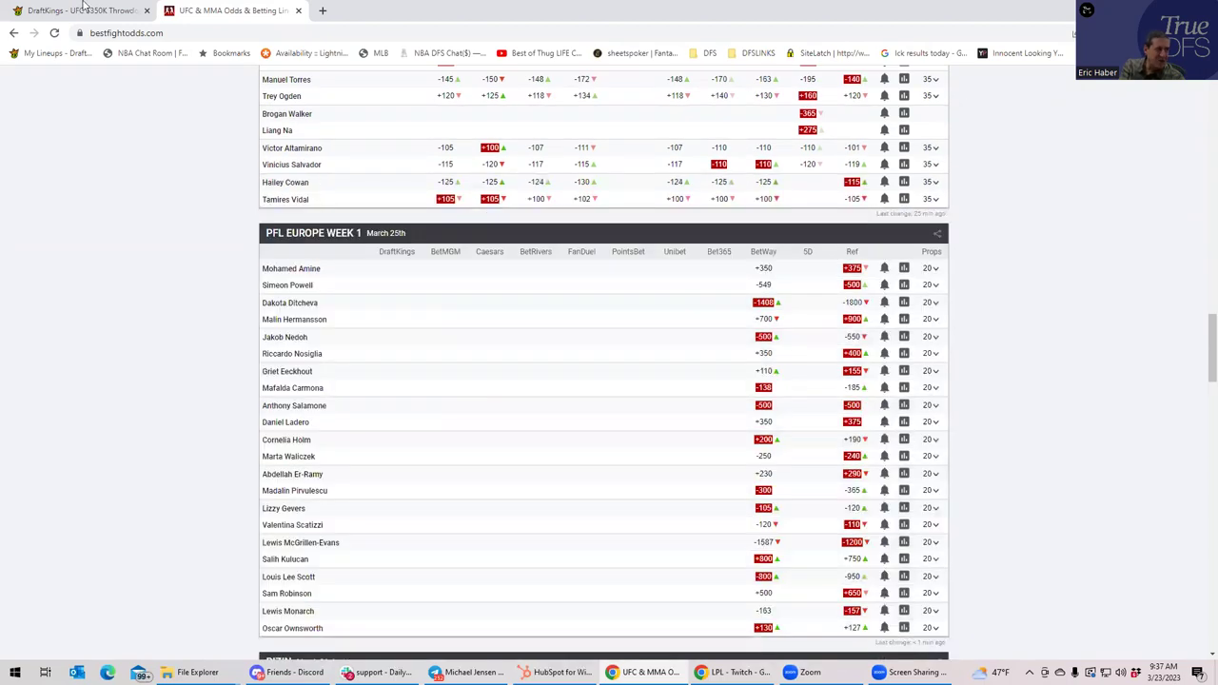
Add M. Torres to the DraftKings lineup alongside Trey Ogden
left_click(81, 10)
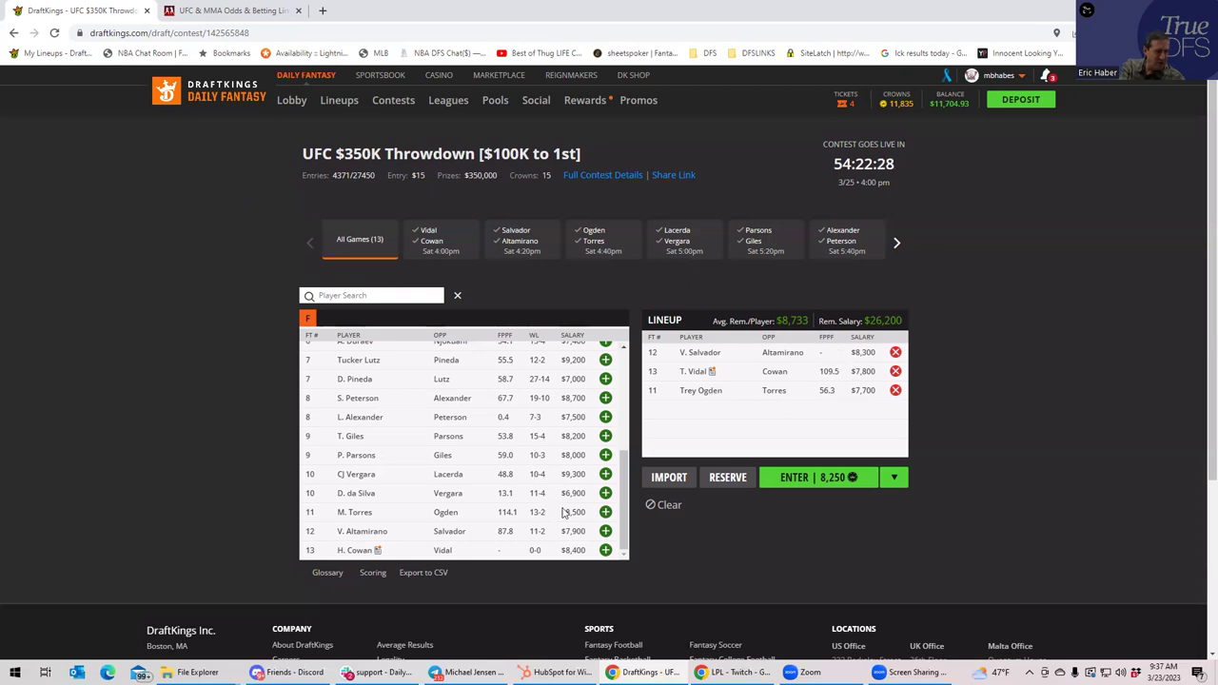
left_click(605, 512)
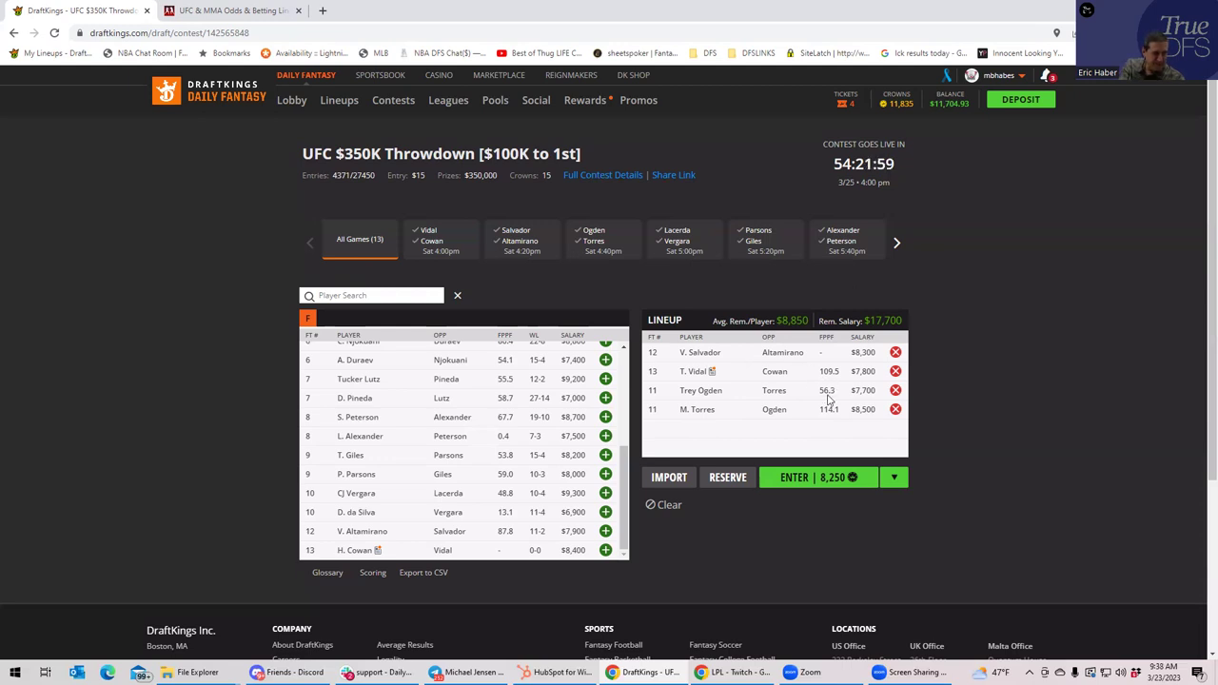
Remove M. Torres from the DraftKings lineup and review the UFC fight odds on bestfightodds.com before returning to the lineup
left_click(896, 409)
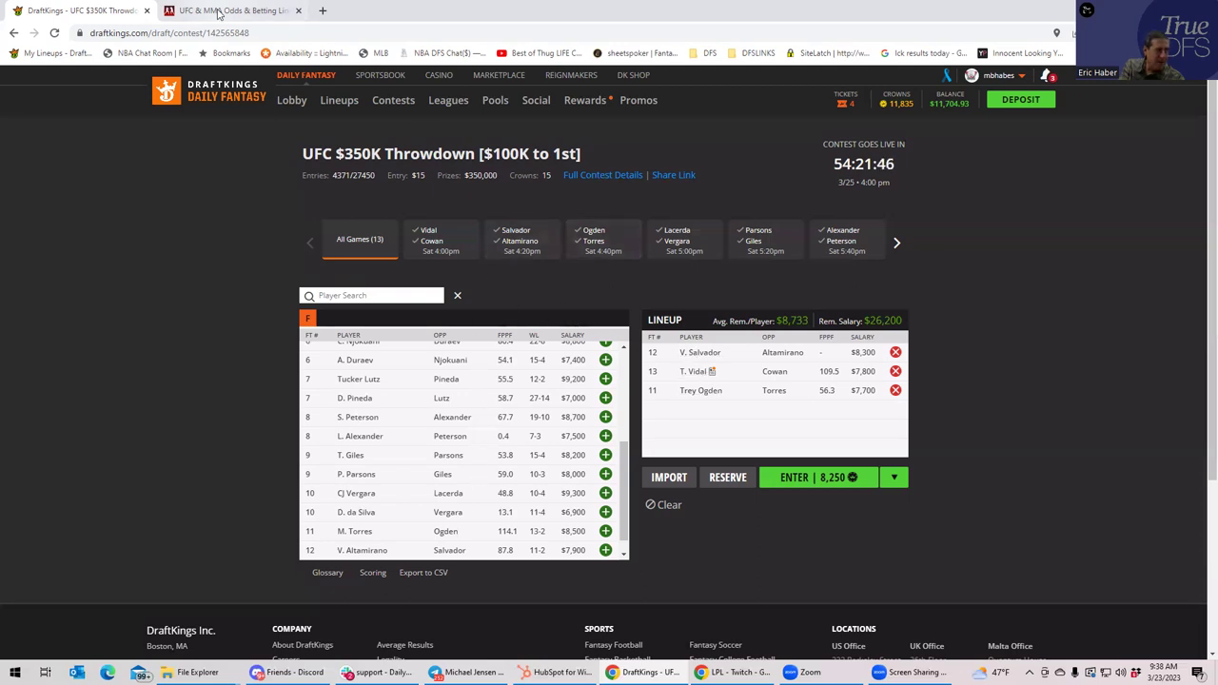
left_click(218, 11)
scroll(672, 354, "up", 3)
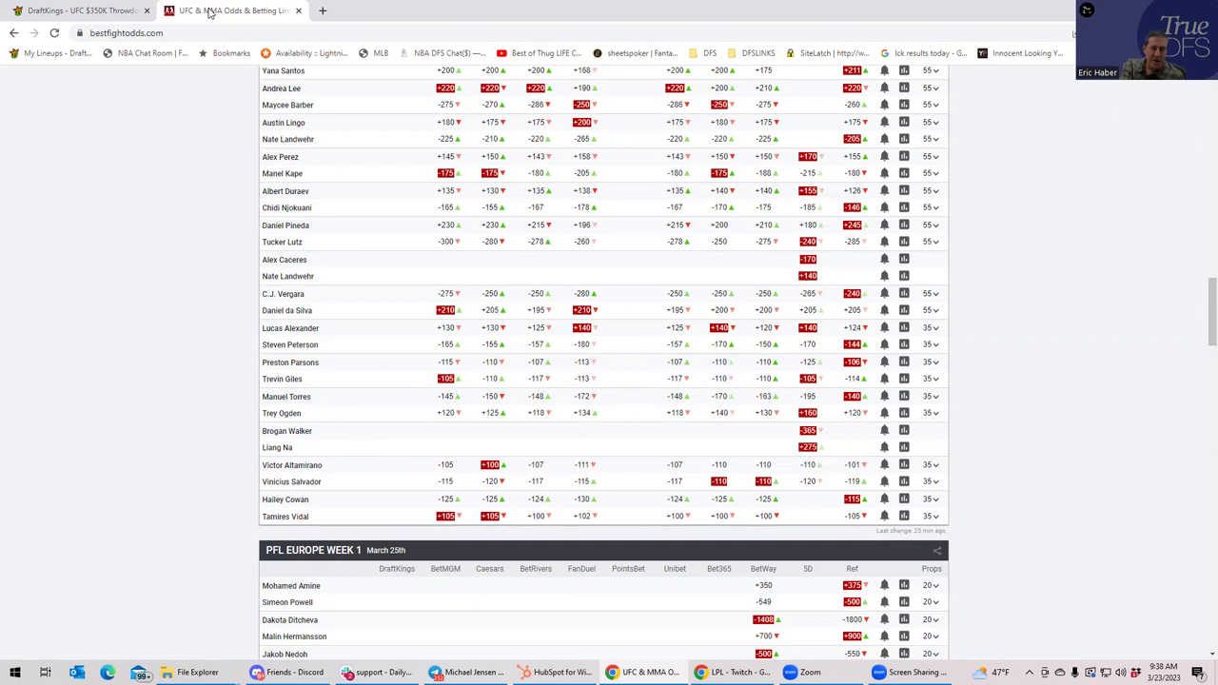
left_click(93, 12)
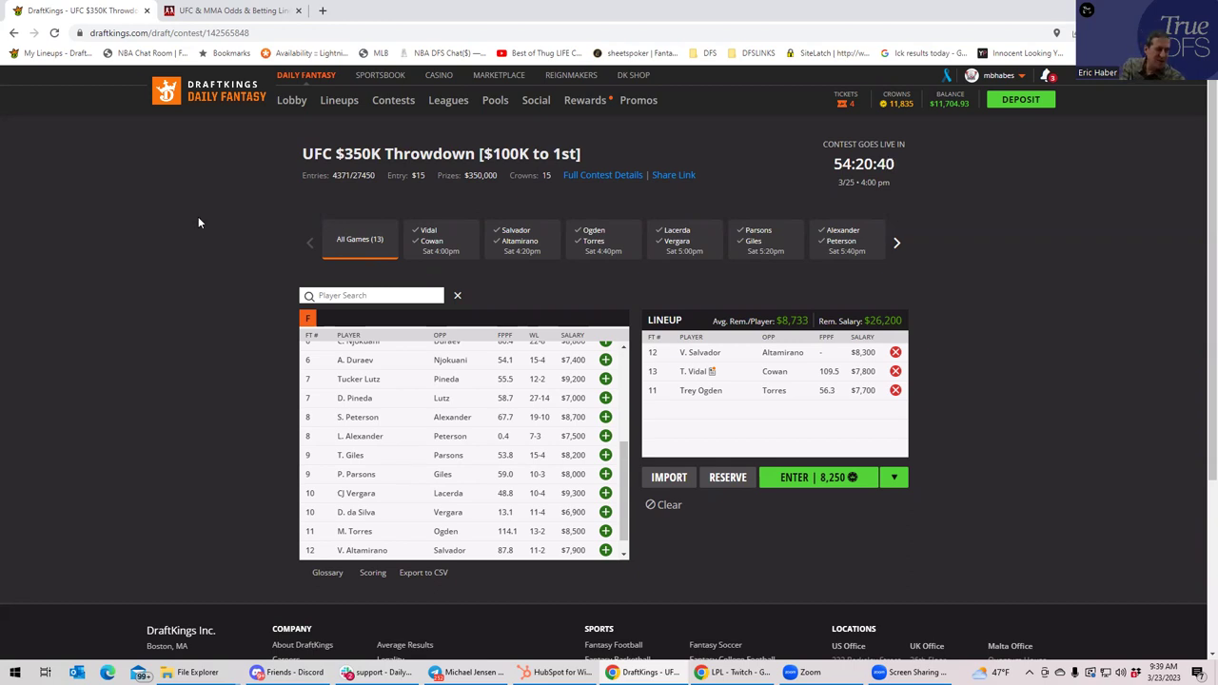
Check the Preston Parsons vs Trevin Giles prop odds on bestfightodds.com, then collapse them
left_click(237, 12)
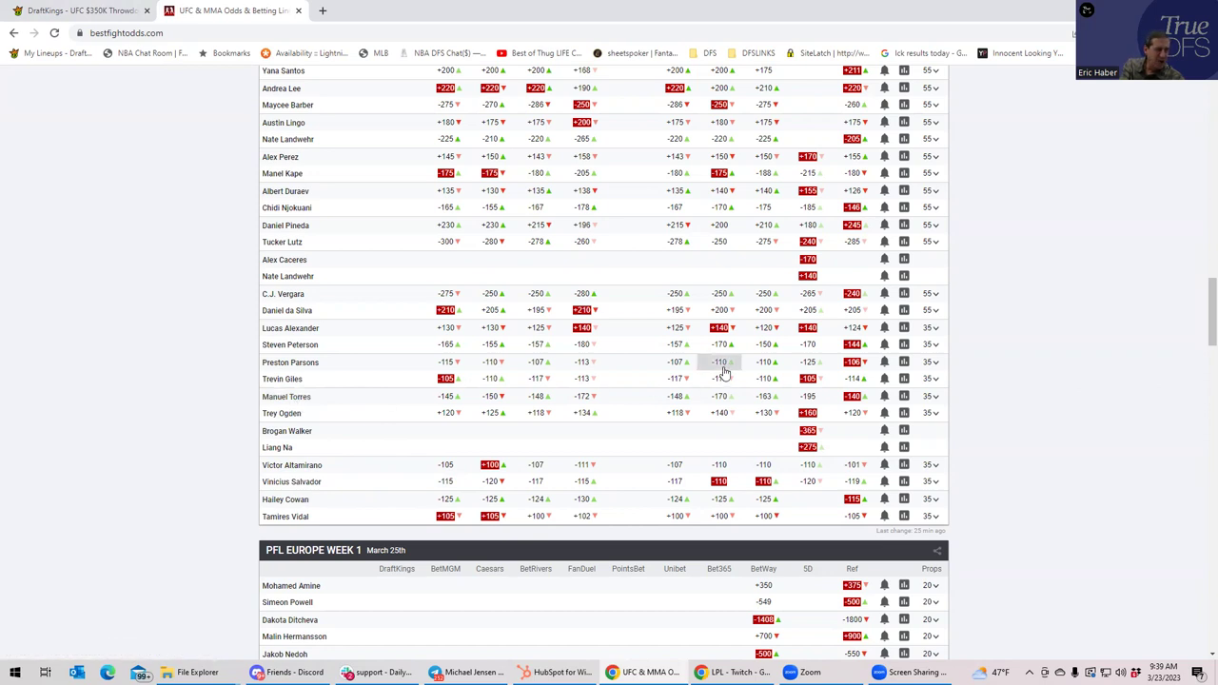
left_click(932, 379)
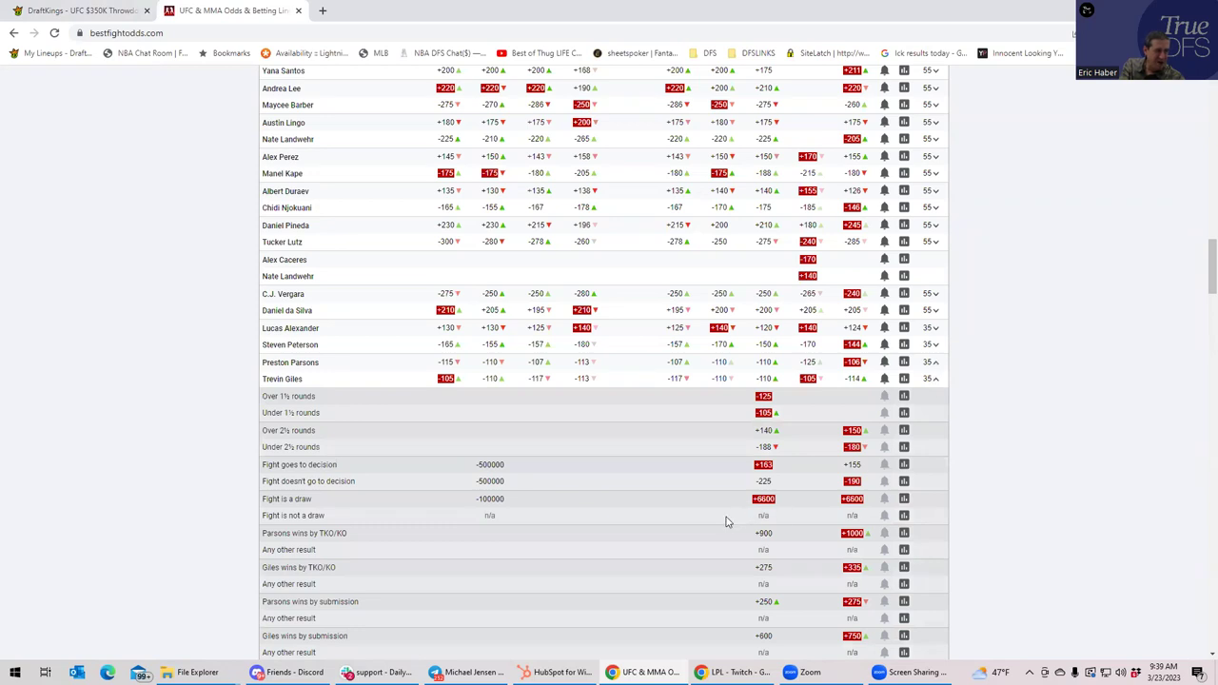
scroll(729, 521, "down", 3)
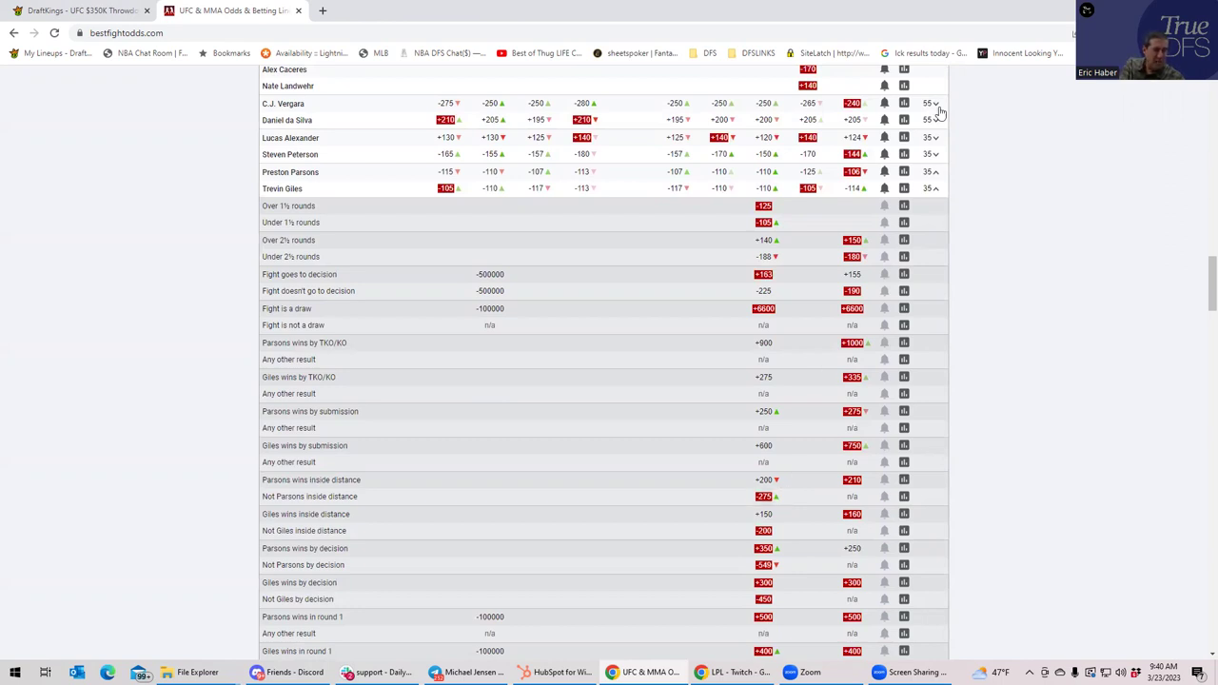
left_click(936, 188)
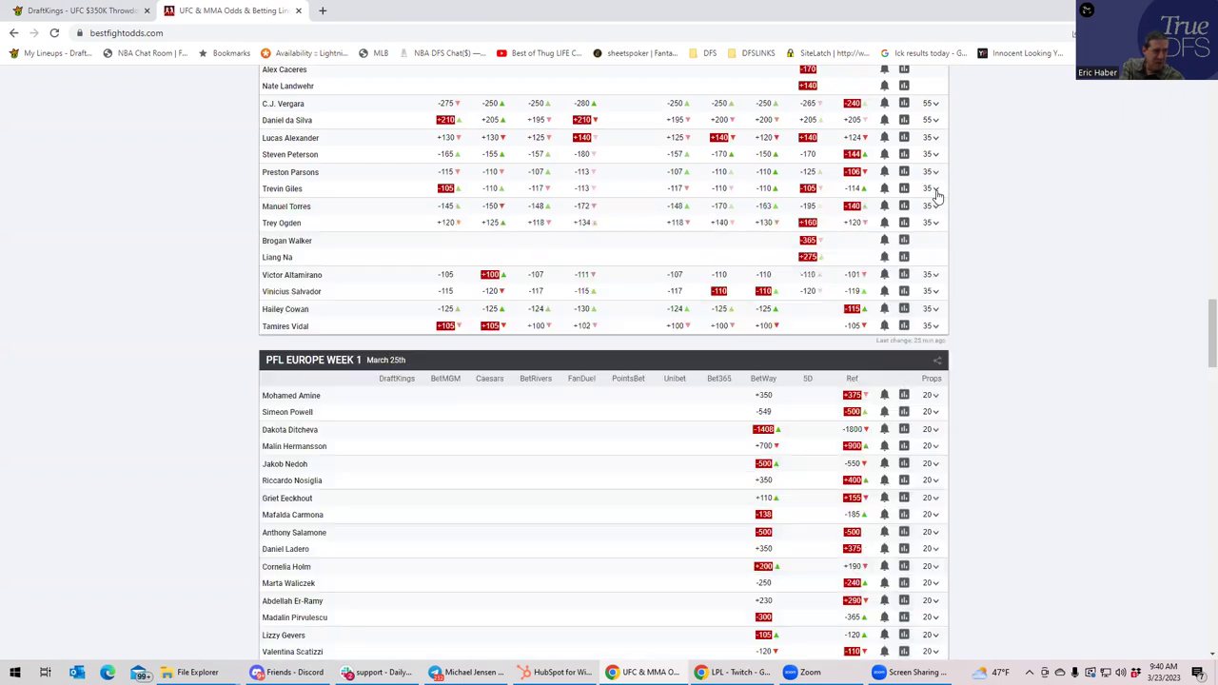
Examine the Victor Altamirano vs Vinicius Salvador props for finish, decision and round outcomes, then collapse them
left_click(938, 294)
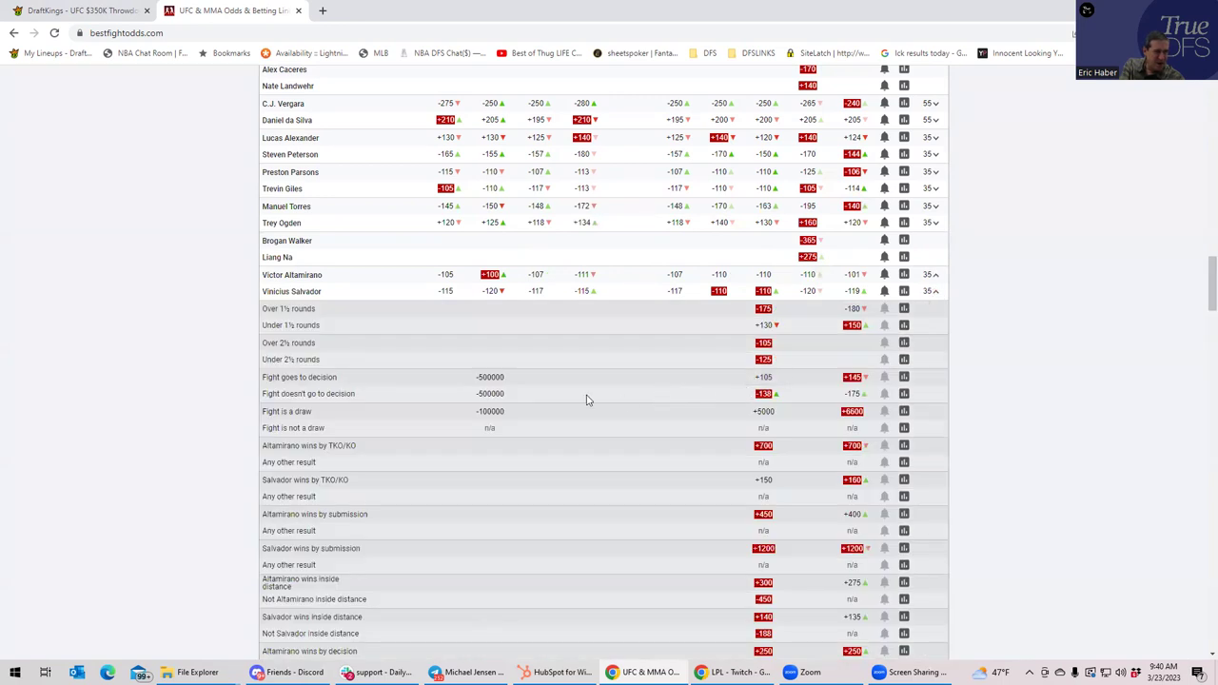
scroll(577, 420, "down", 1)
scroll(577, 420, "down", 3)
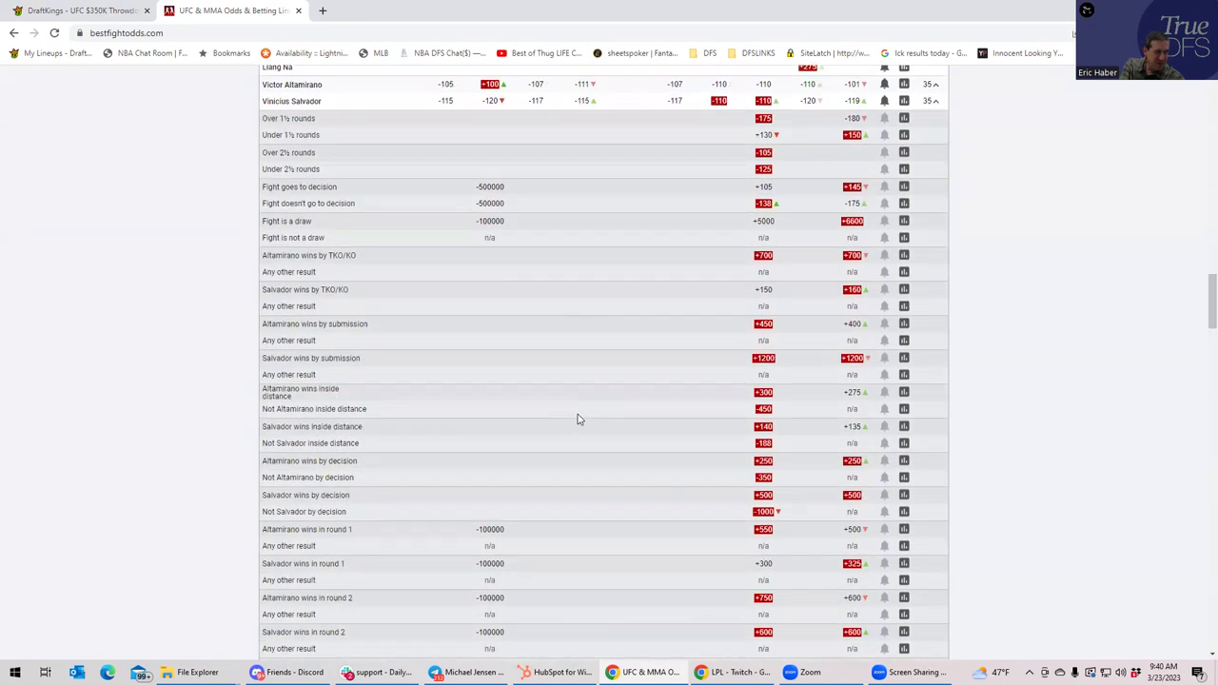
scroll(578, 419, "down", 5)
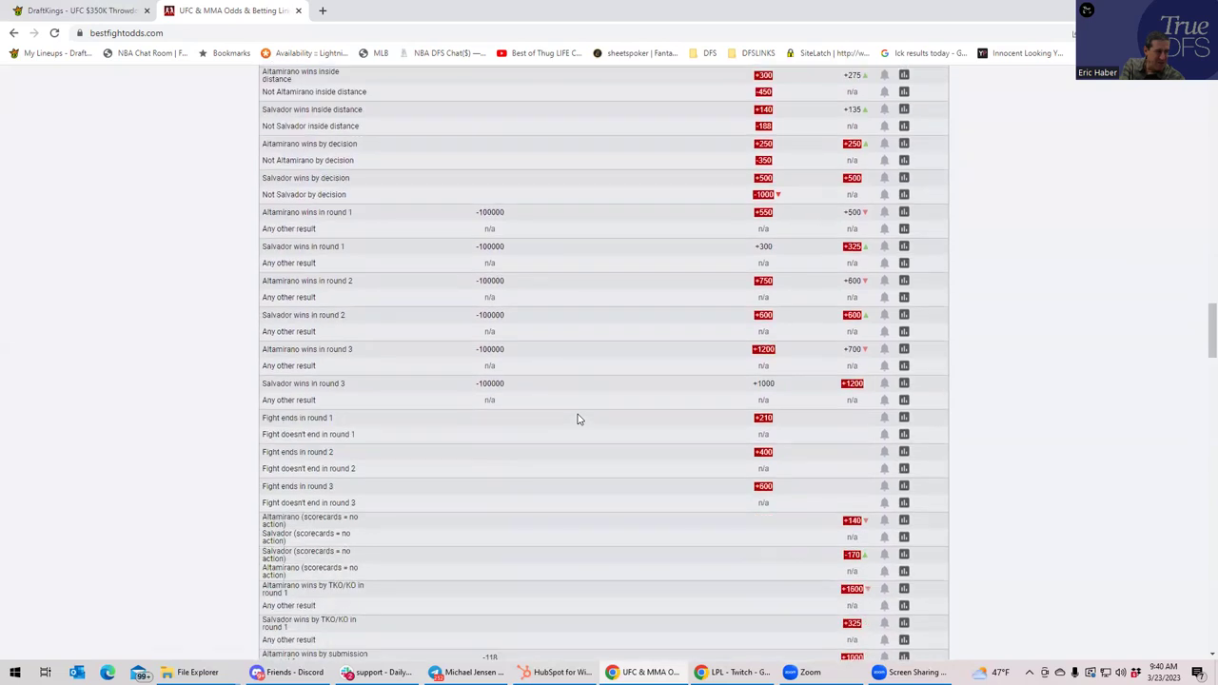
scroll(577, 420, "up", 5)
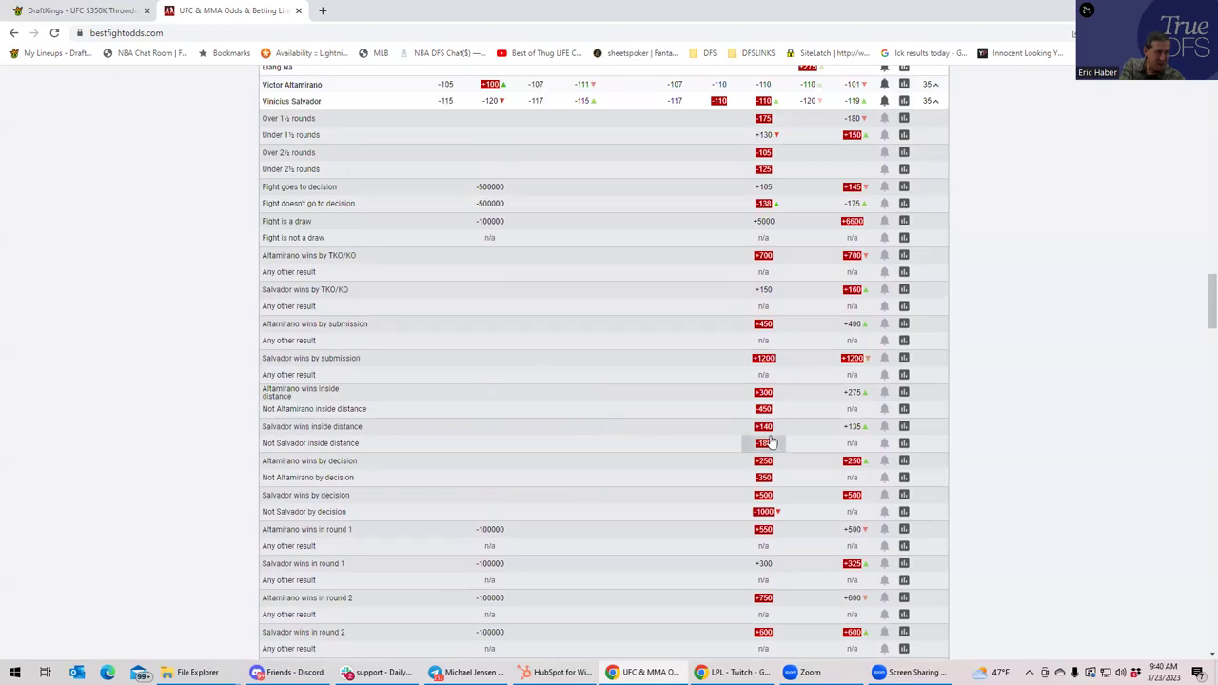
scroll(857, 381, "up", 4)
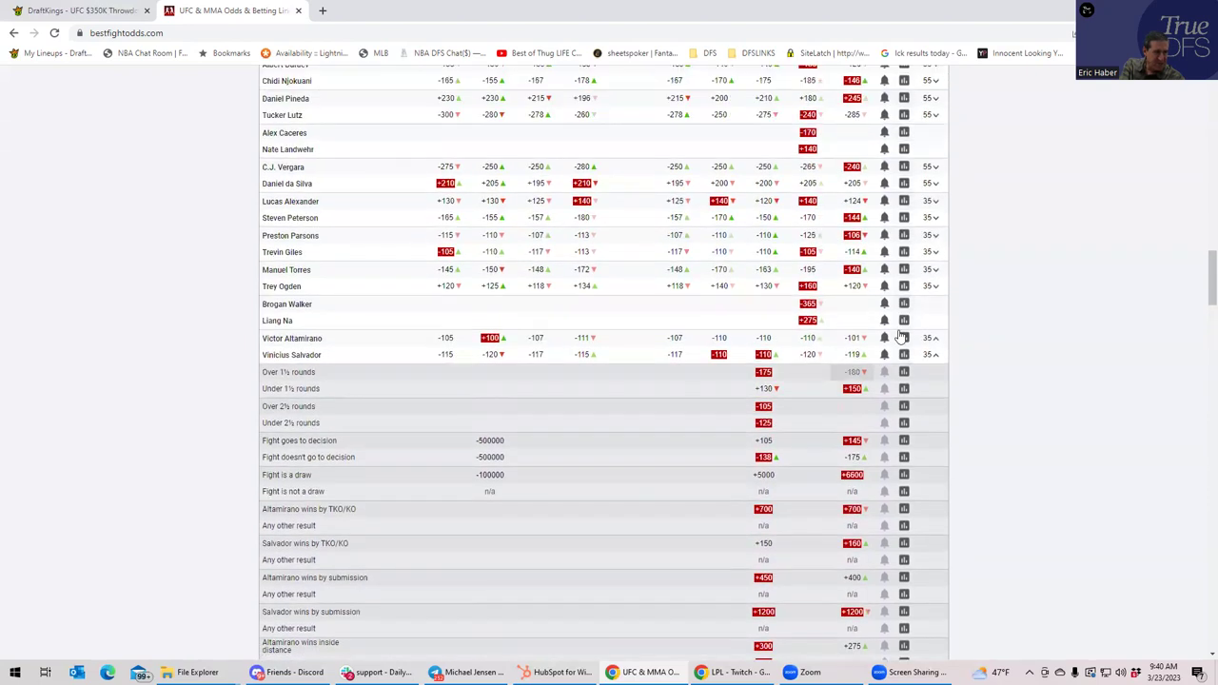
left_click(935, 355)
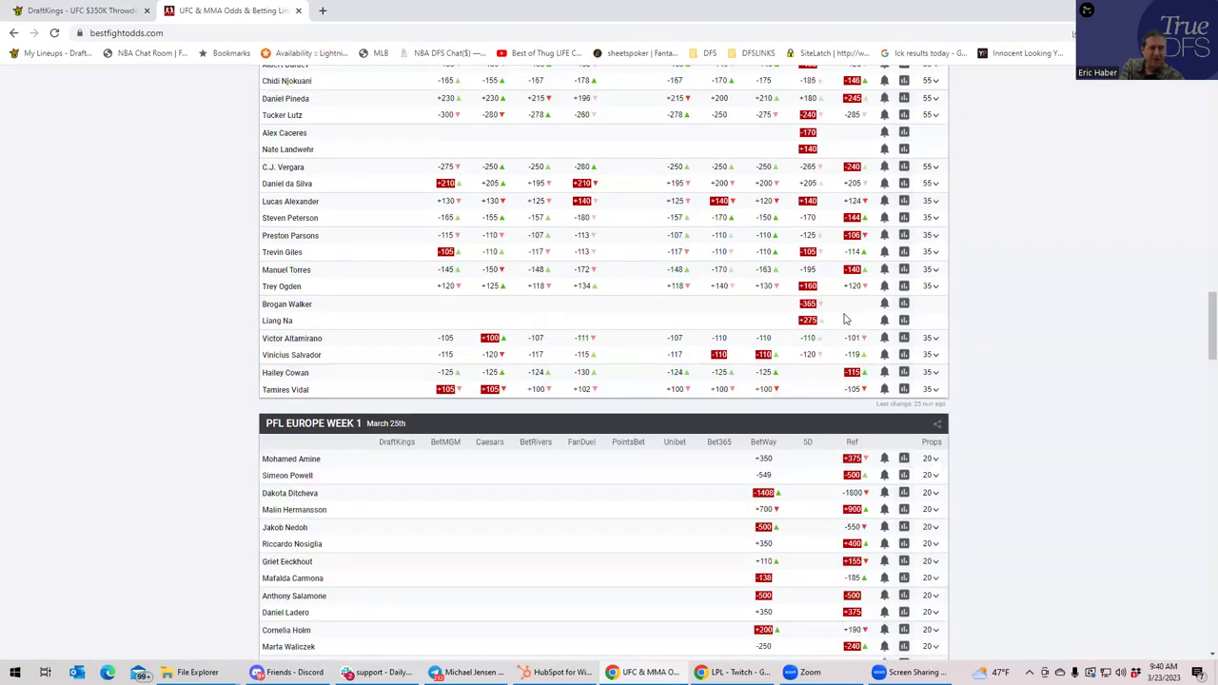
Add T. Giles to the DraftKings lineup and review the remaining UFC fight odds on bestfightodds.com
left_click(81, 11)
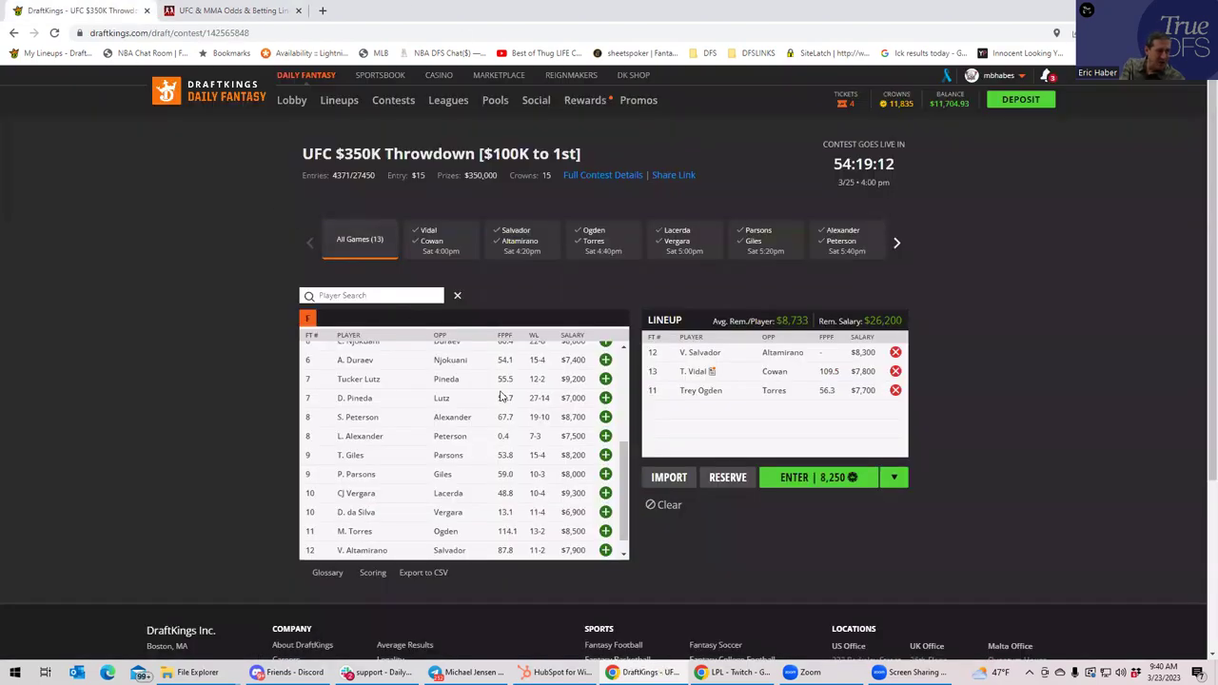
left_click(605, 456)
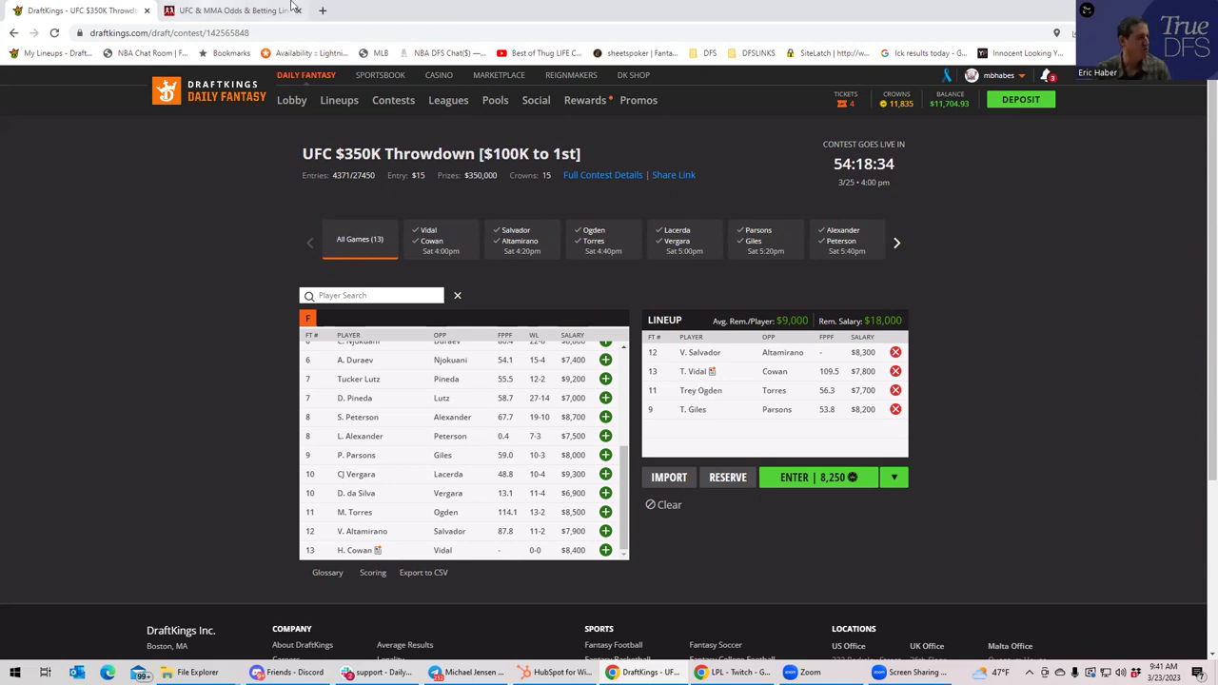
left_click(232, 12)
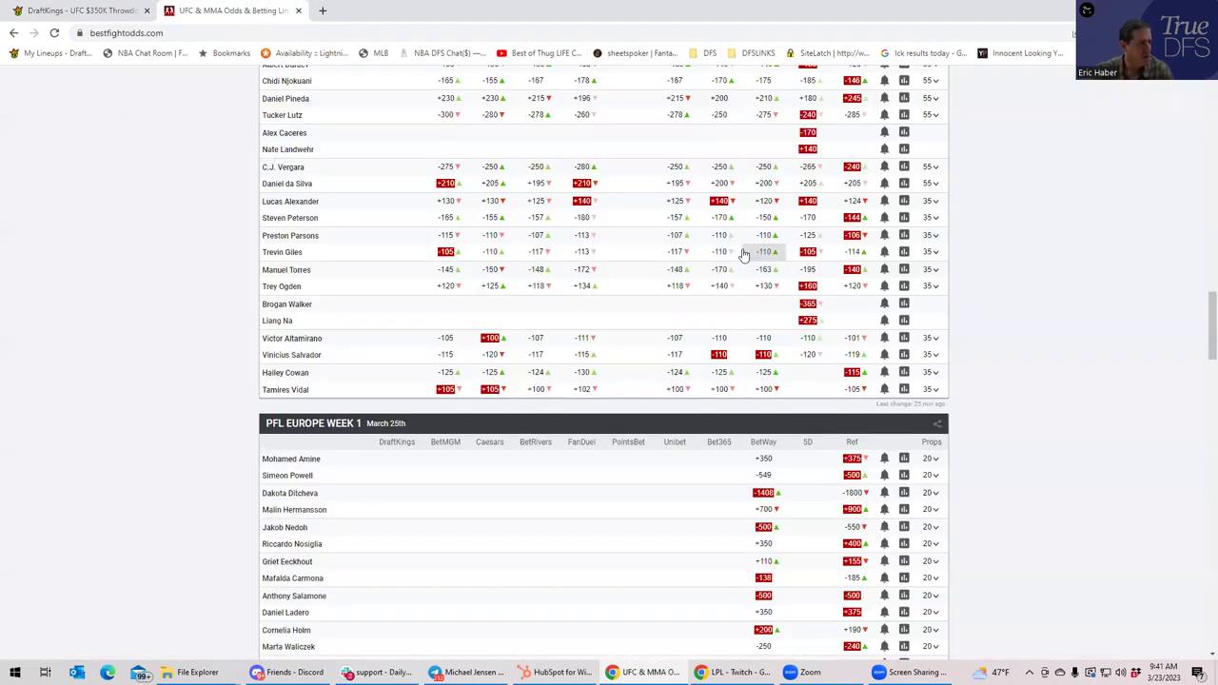
scroll(803, 244, "up", 1)
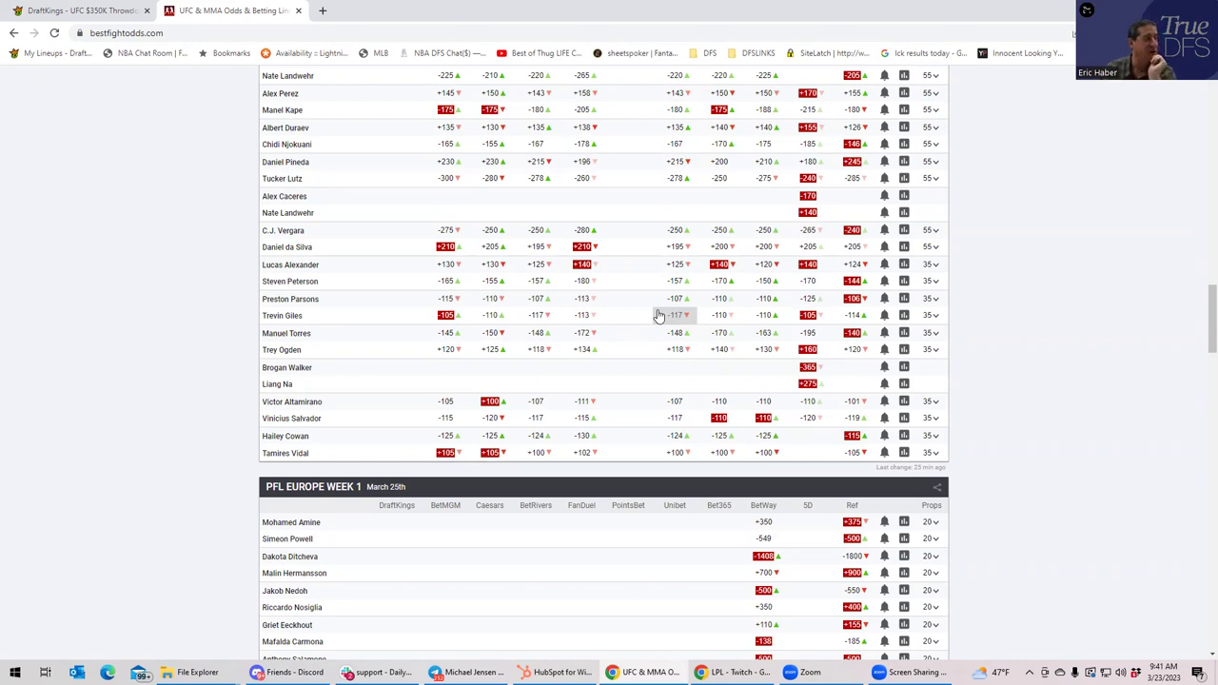
left_click(84, 10)
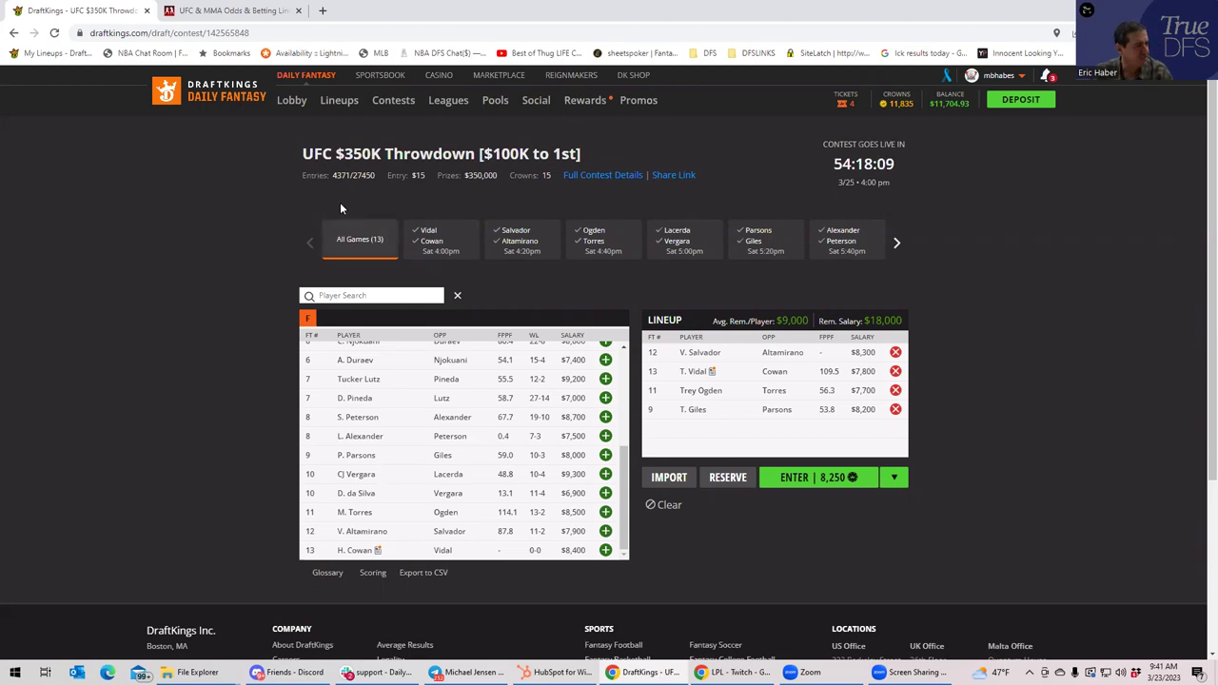
Check the Lucas Alexander vs Steven Peterson props on bestfightodds.com, collapse them, and look over the available fighters on DraftKings
left_click(238, 13)
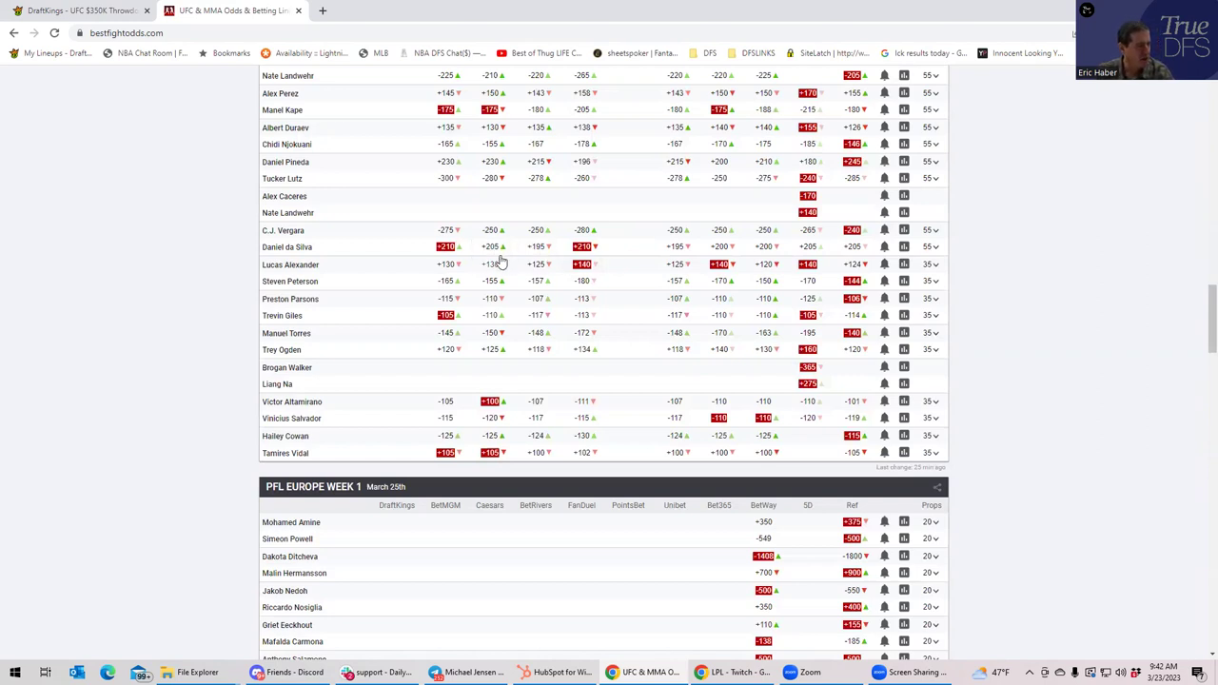
left_click(934, 280)
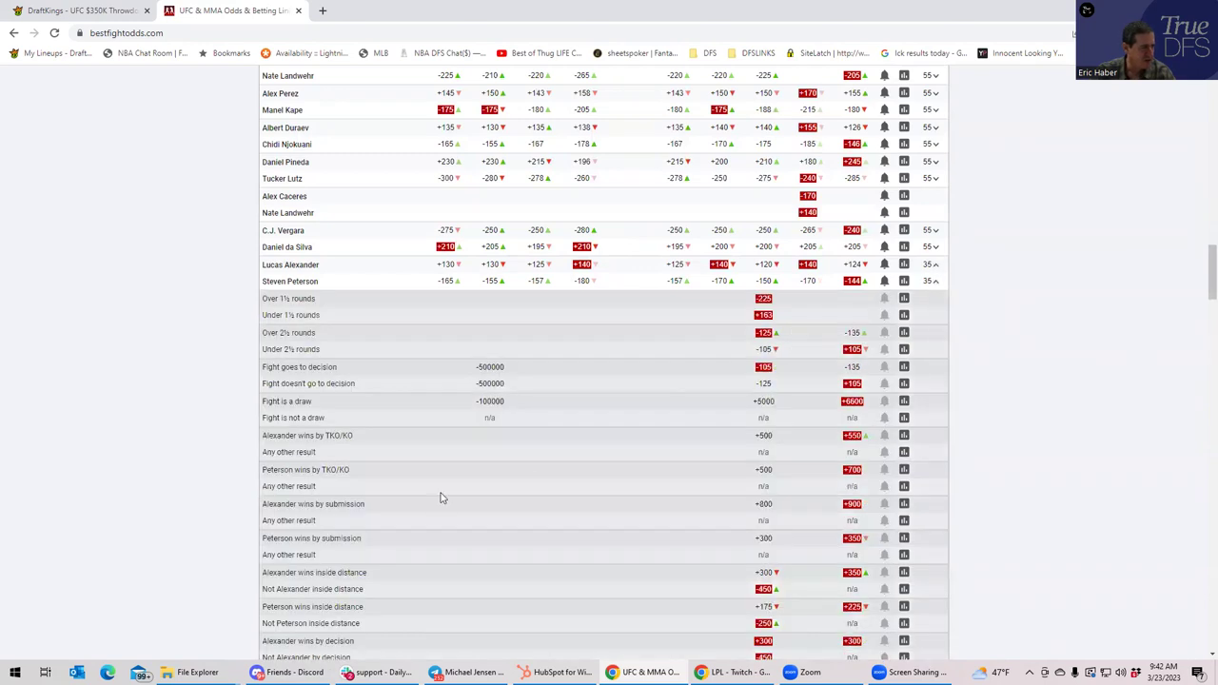
scroll(443, 493, "down", 2)
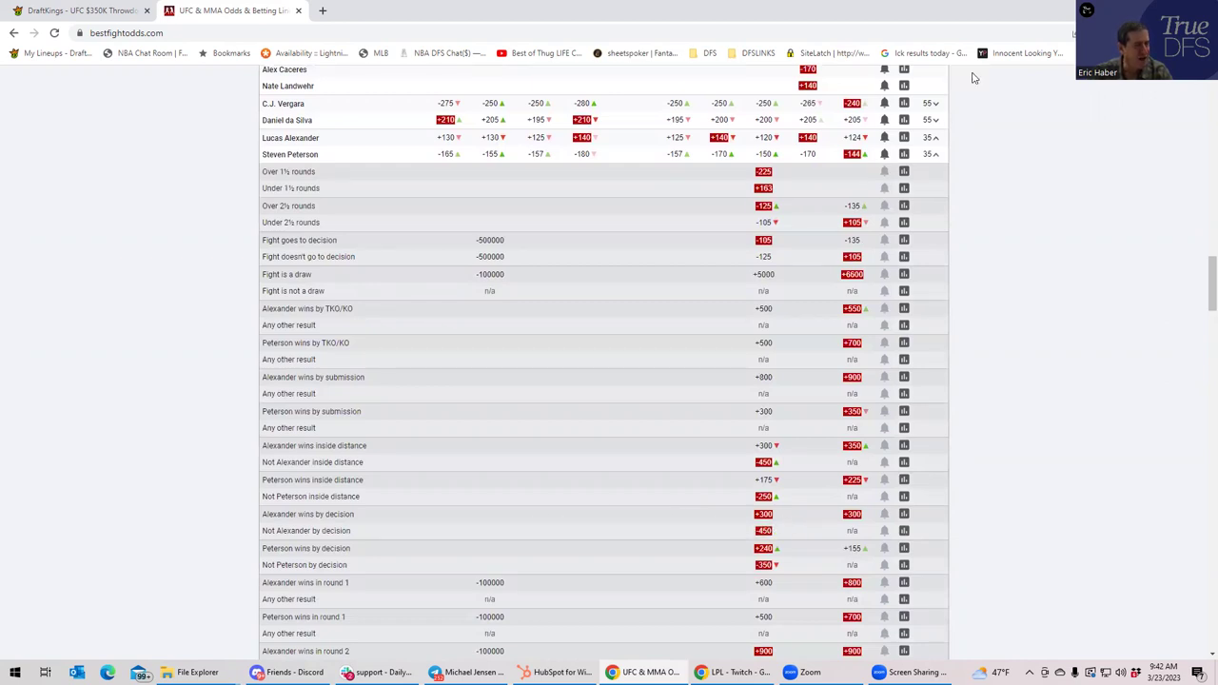
left_click(936, 154)
left_click(86, 10)
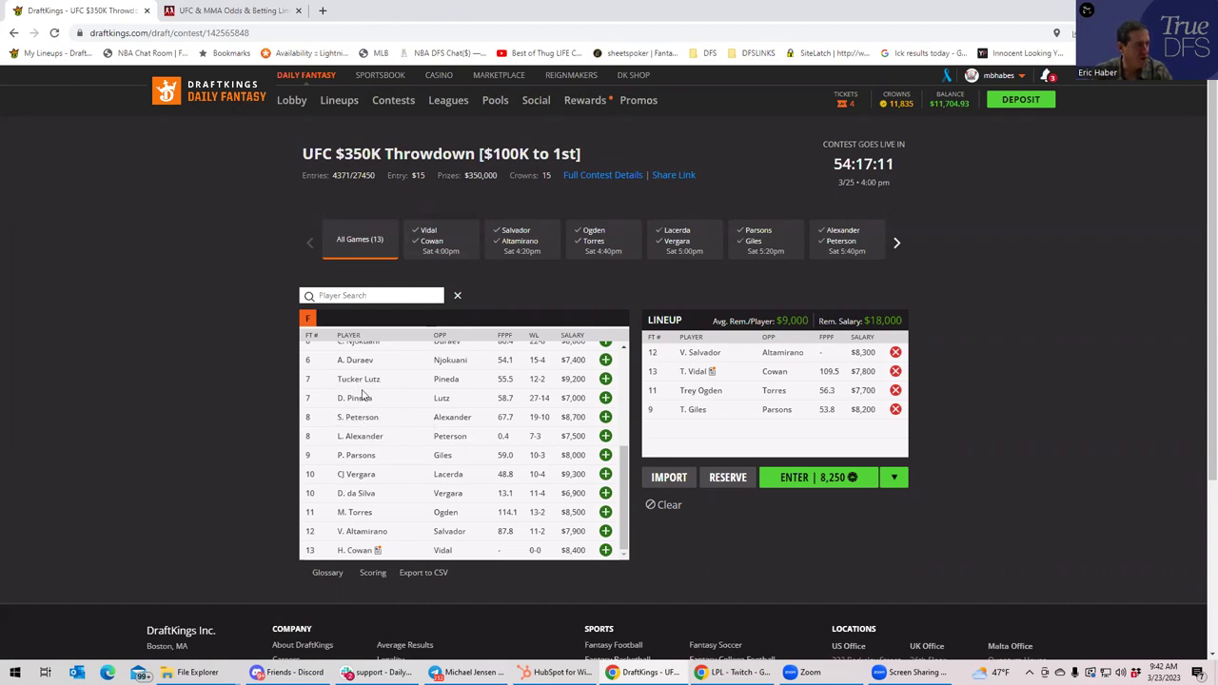
left_click_drag(623, 484, 646, 502)
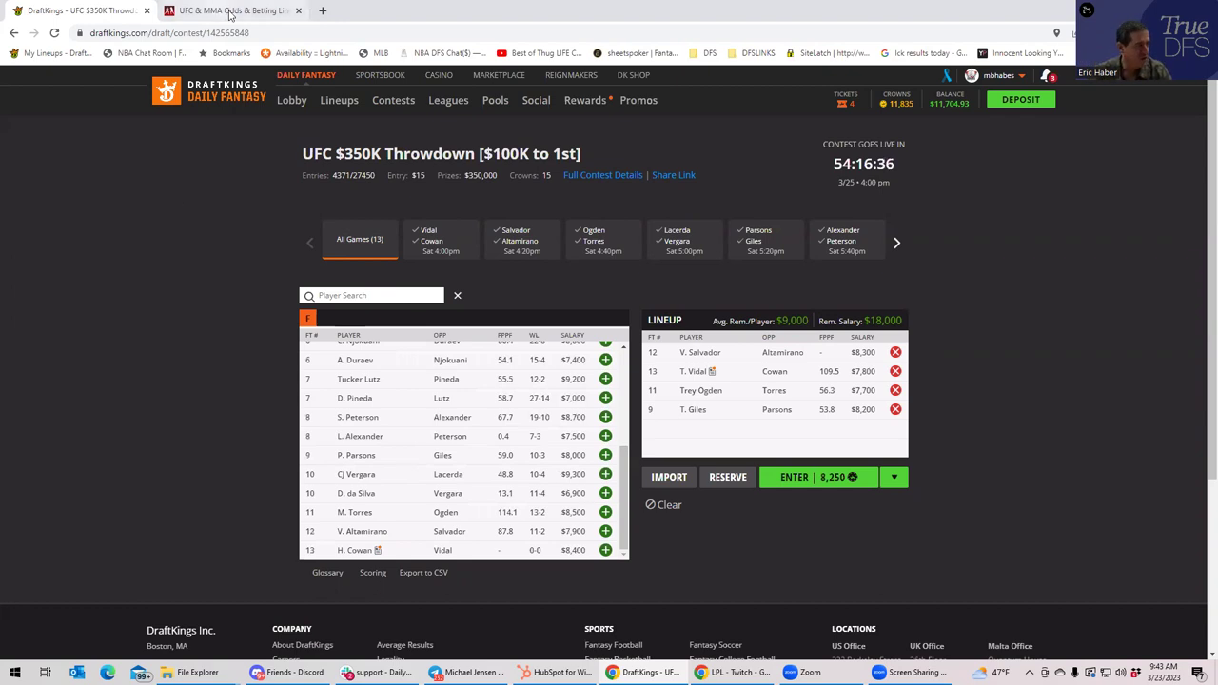
Check the C.J. Vergara vs Daniel da Silva prop odds on bestfightodds.com, then collapse them
left_click(229, 11)
scroll(552, 294, "up", 1)
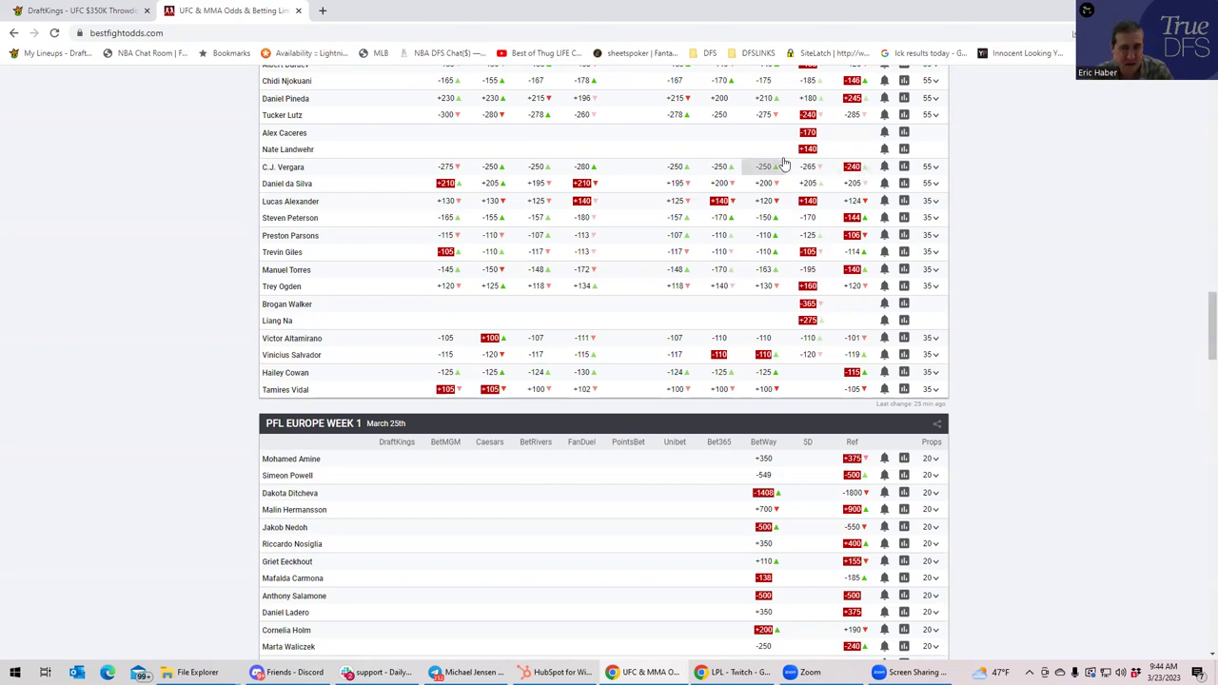
left_click(934, 167)
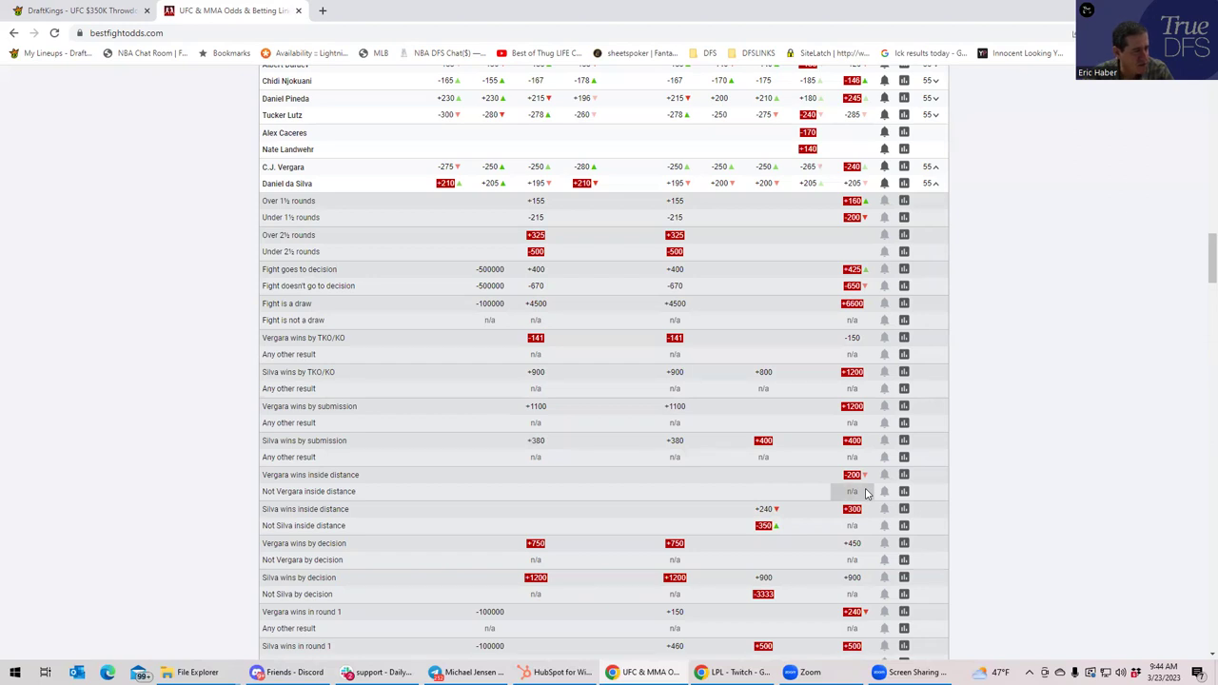
left_click(936, 187)
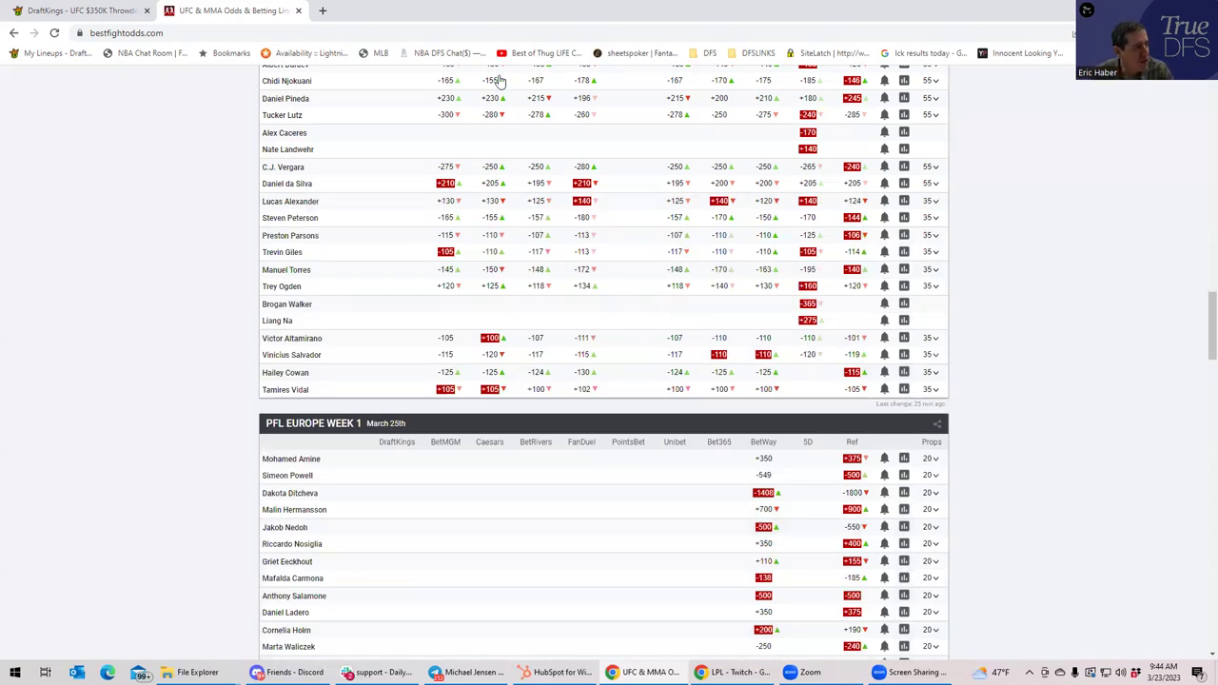
Bring the browser window back as a movable window on the desktop and open a new tab in it
double_click(1024, 13)
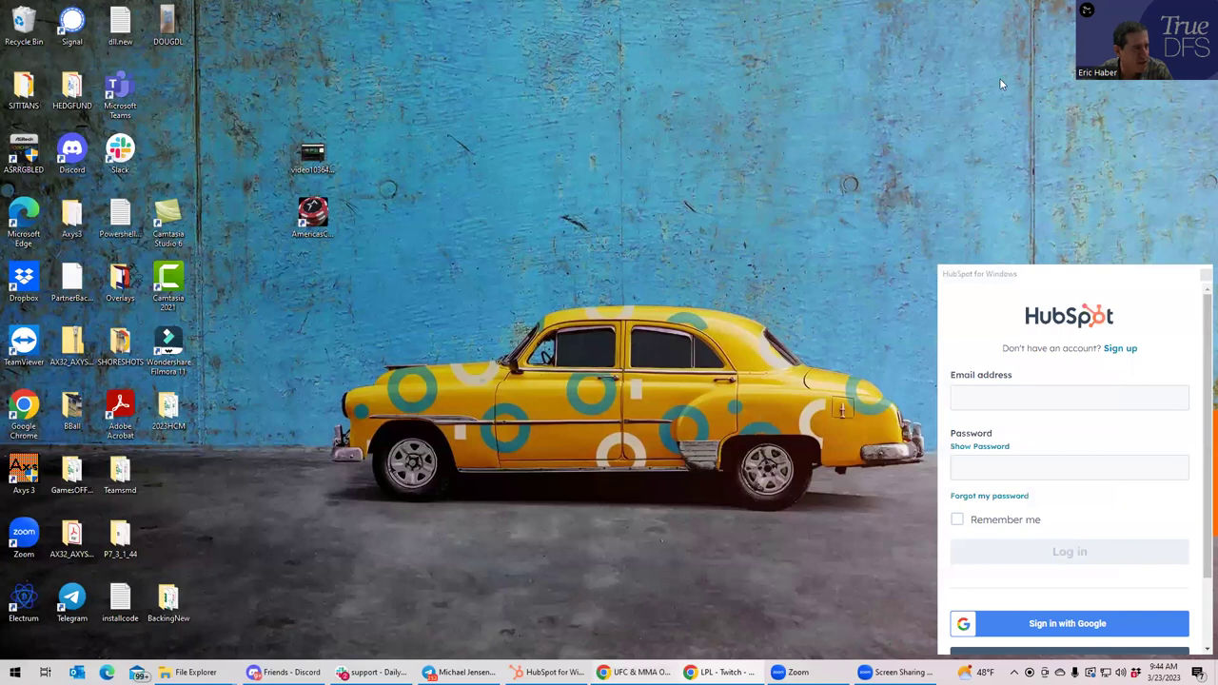
left_click(640, 668)
left_click_drag(1038, 17, 986, 25)
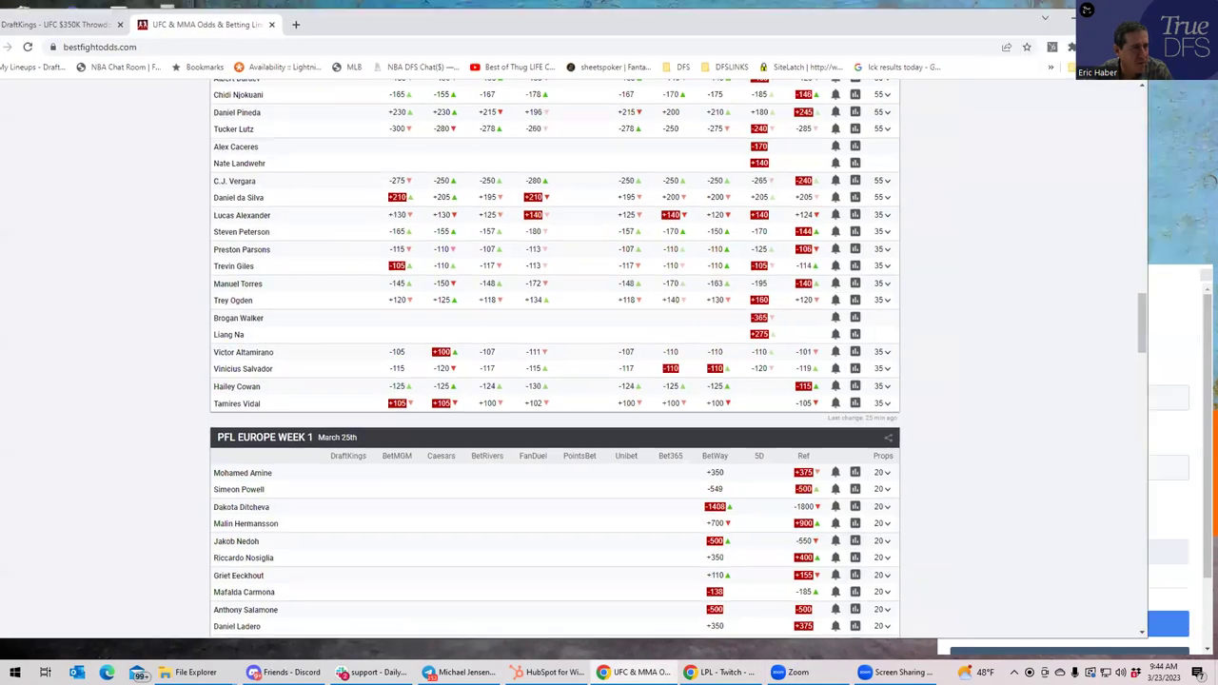
left_click(1133, 47)
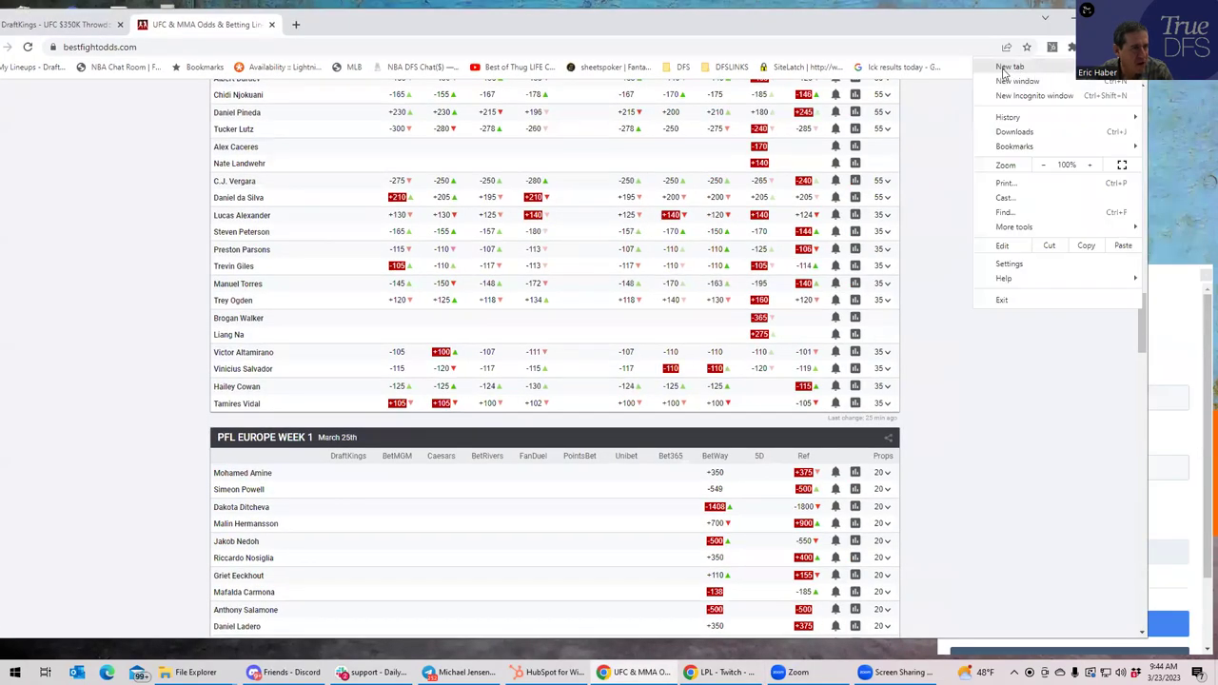
left_click(1006, 68)
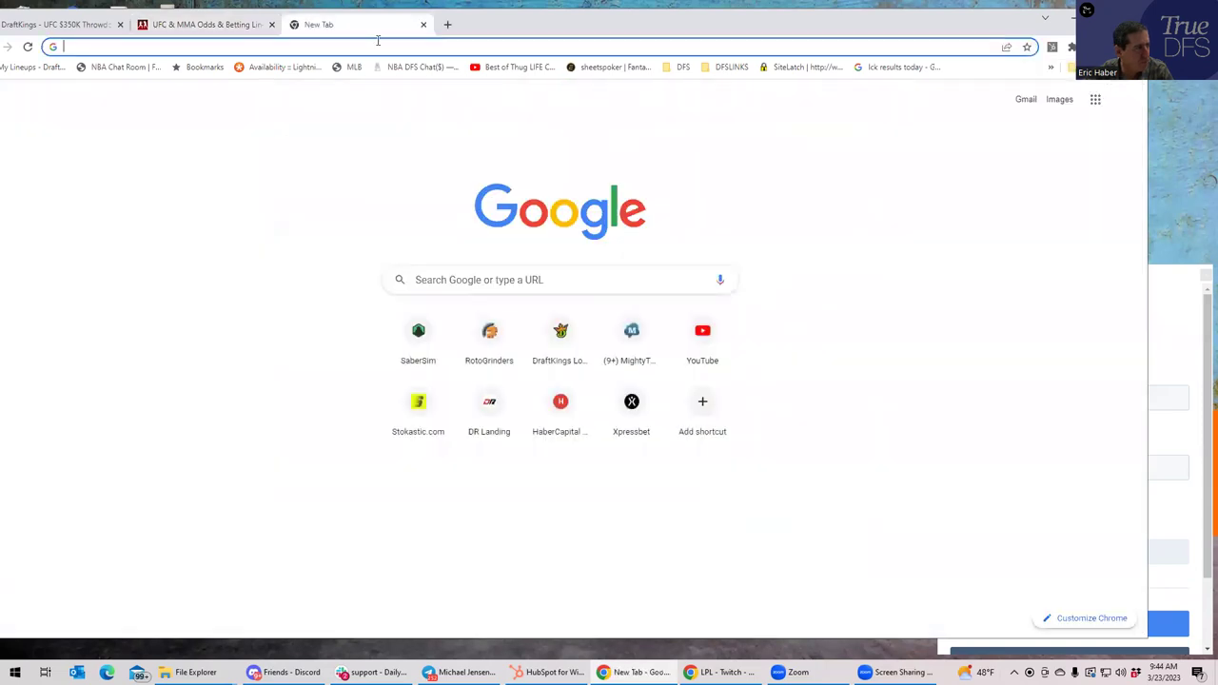
Open the DraftKings Sportsbook college basketball page from the address suggestions in the new tab
left_click(216, 47)
type("draftkings.com/lineup")
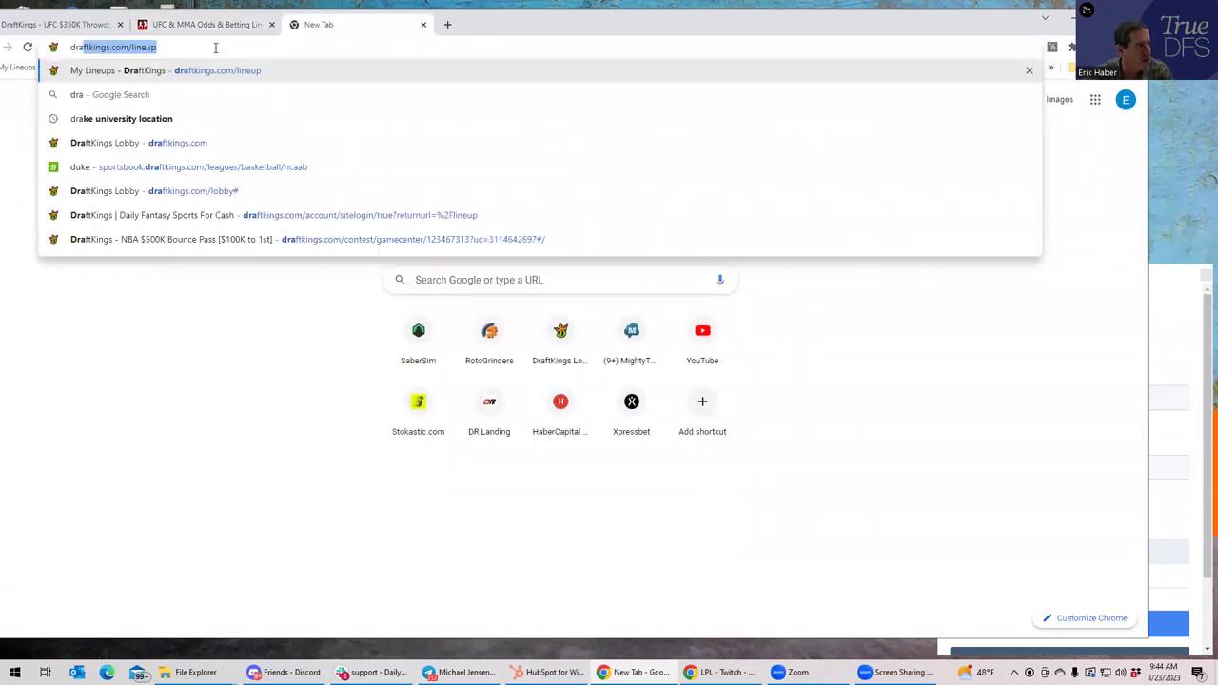
left_click(246, 167)
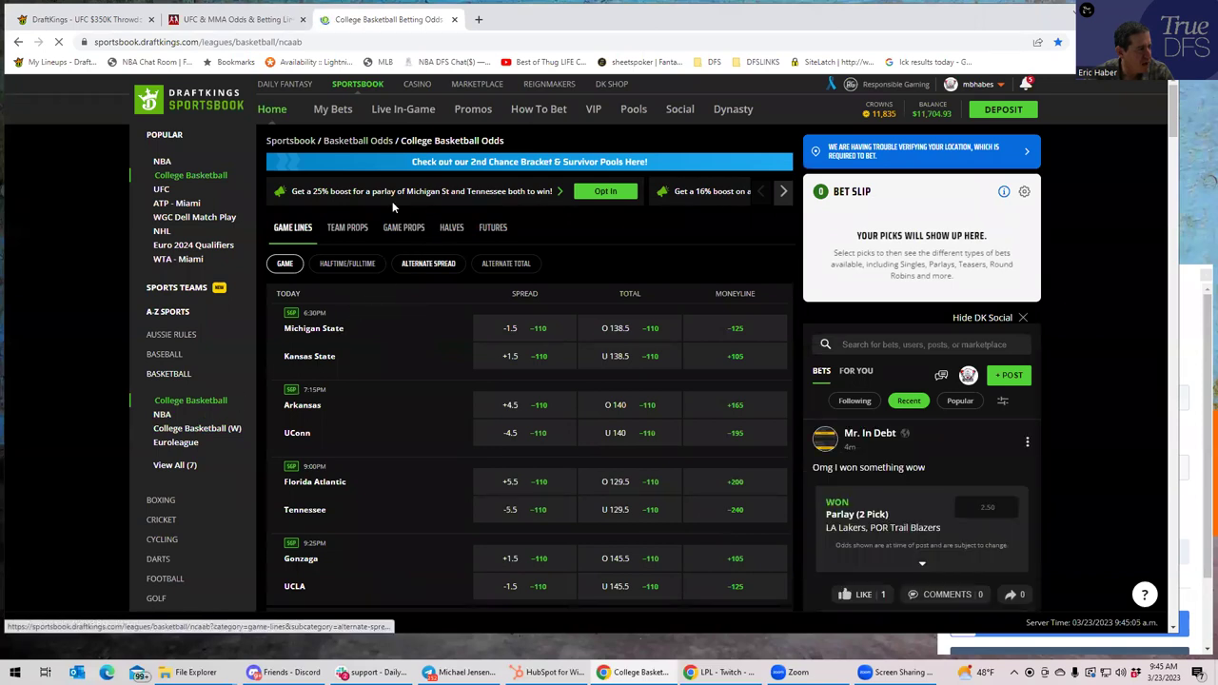
Go to the UFC betting odds within the sportsbook's MMA section
scroll(190, 411, "down", 1)
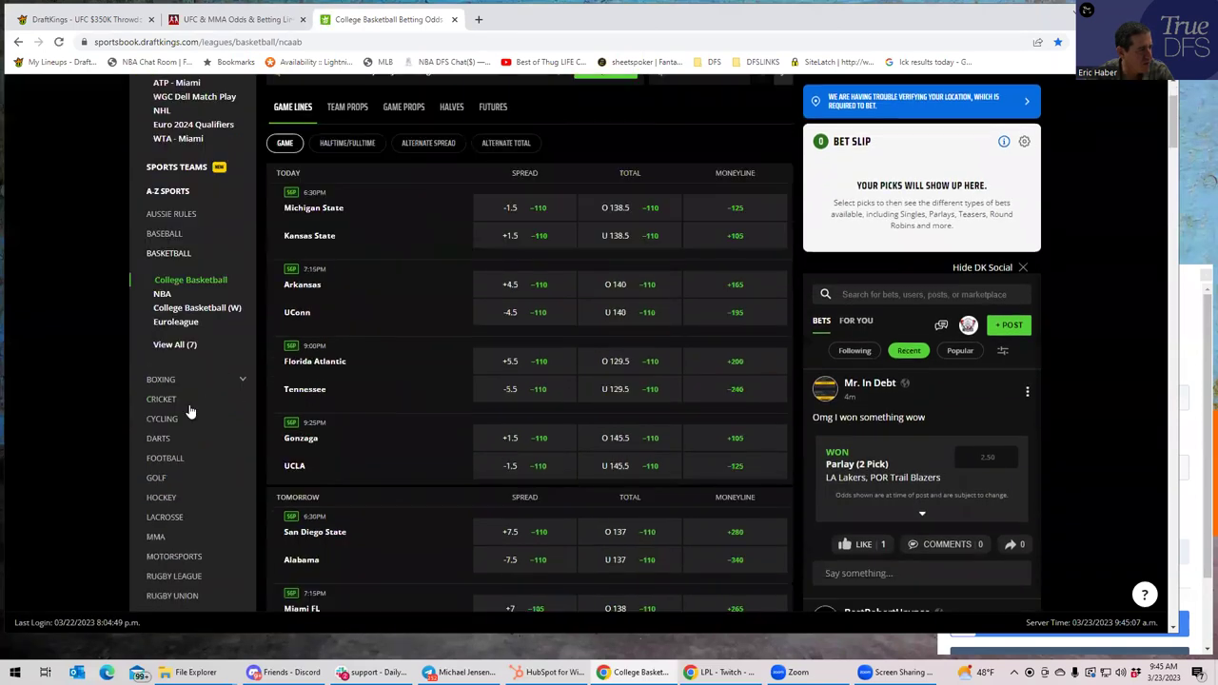
scroll(189, 411, "down", 1)
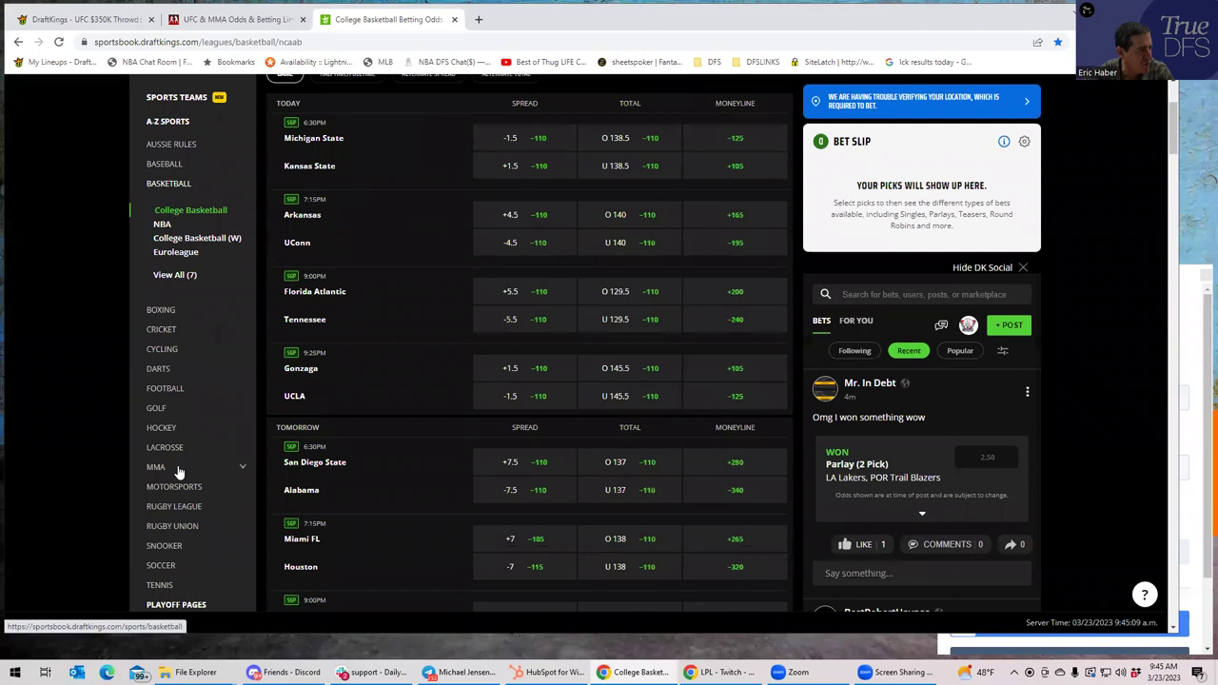
left_click(178, 473)
left_click(168, 494)
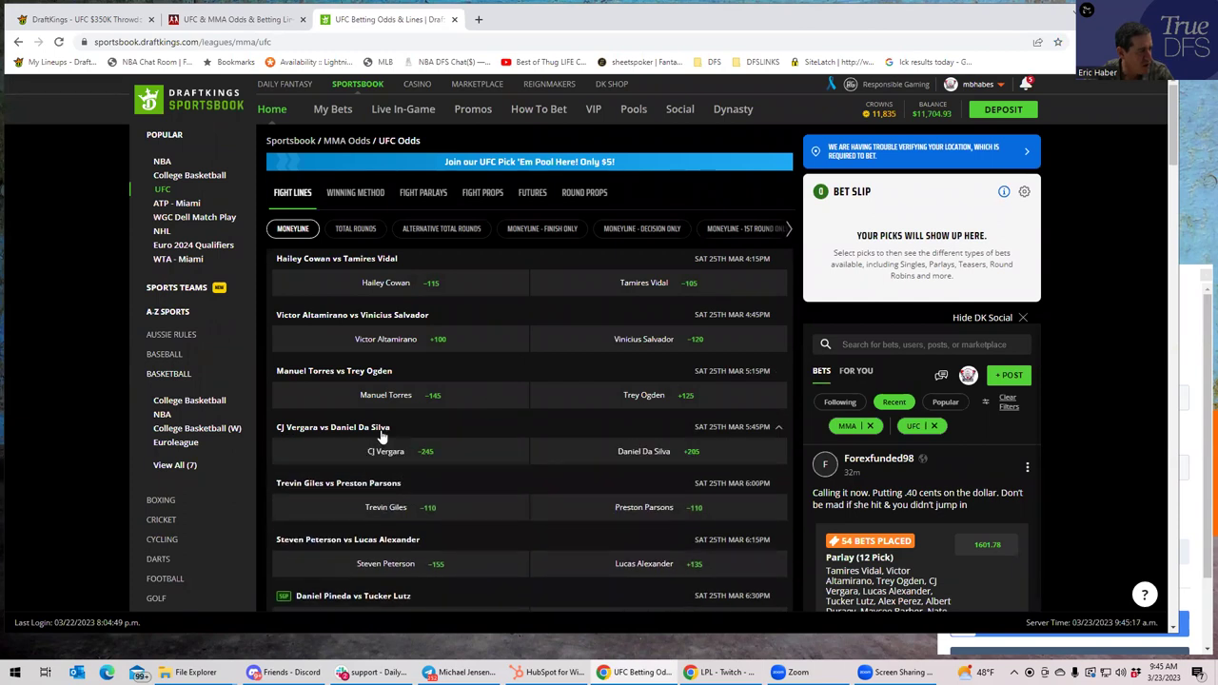
View the round props for the CJ Vergara vs Daniel Da Silva fight, then close the sportsbook page
left_click(378, 428)
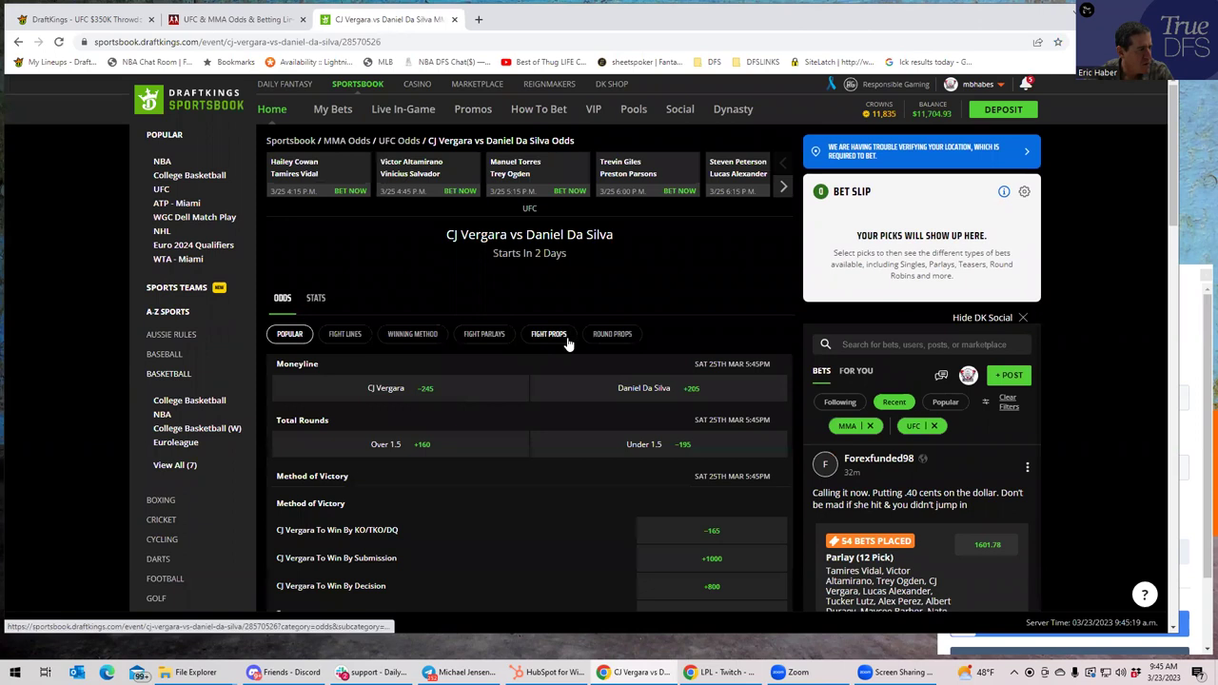
left_click(592, 341)
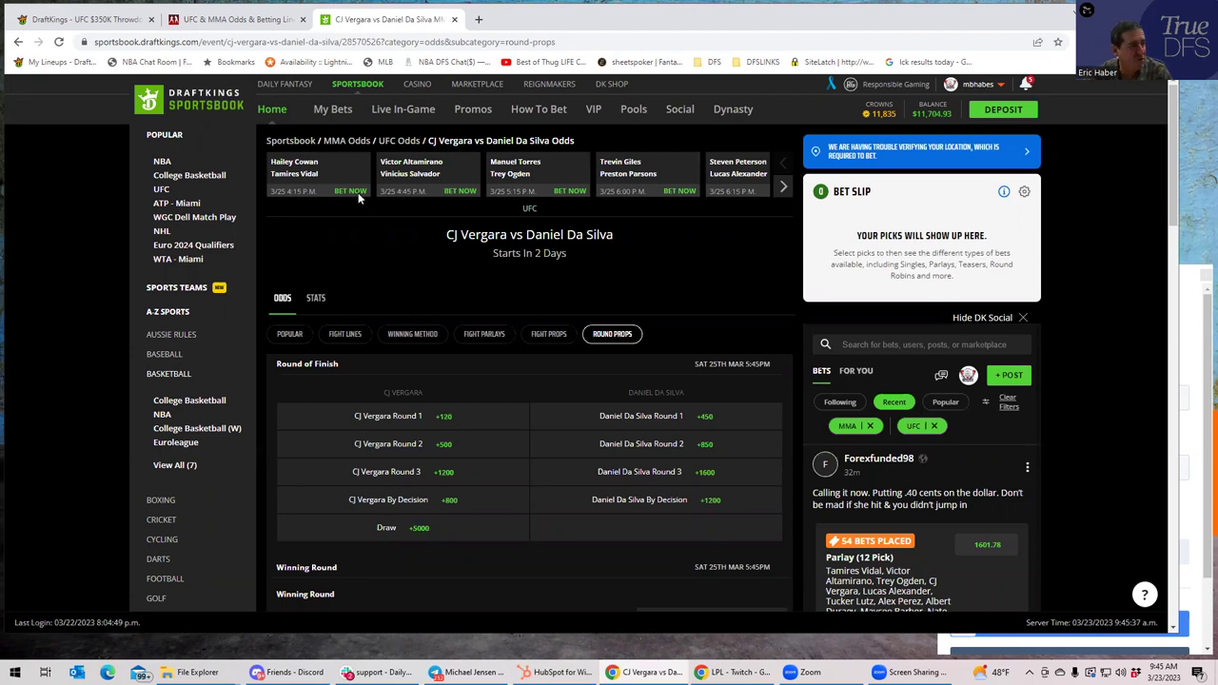
left_click(454, 20)
Return to the UFC $350K Throwdown draft and add CJ Vergara to the lineup
left_click(89, 23)
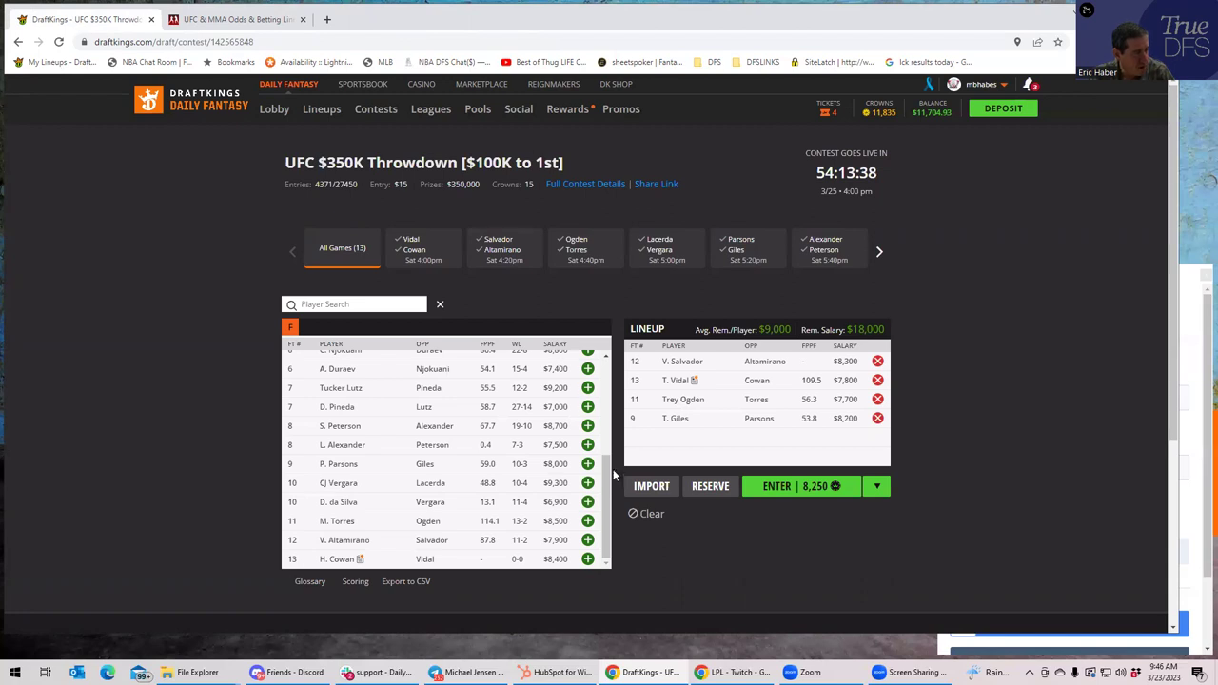
scroll(609, 456, "up", 2)
scroll(609, 456, "up", 5)
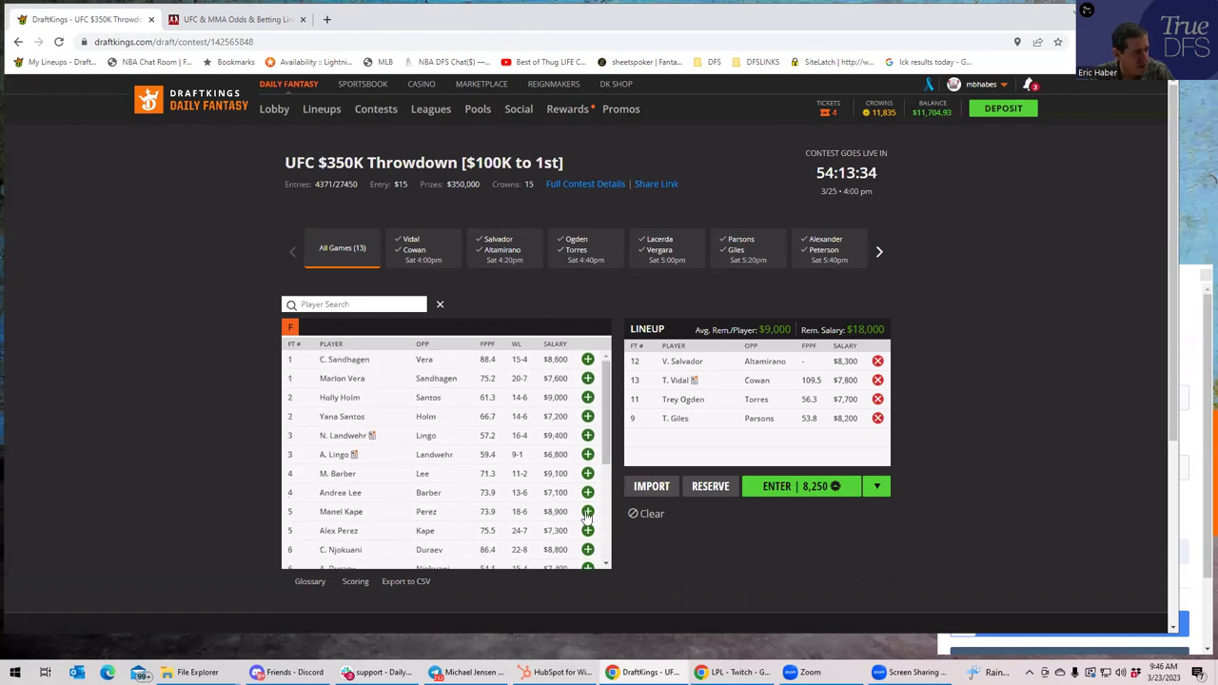
left_click_drag(607, 460, 596, 548)
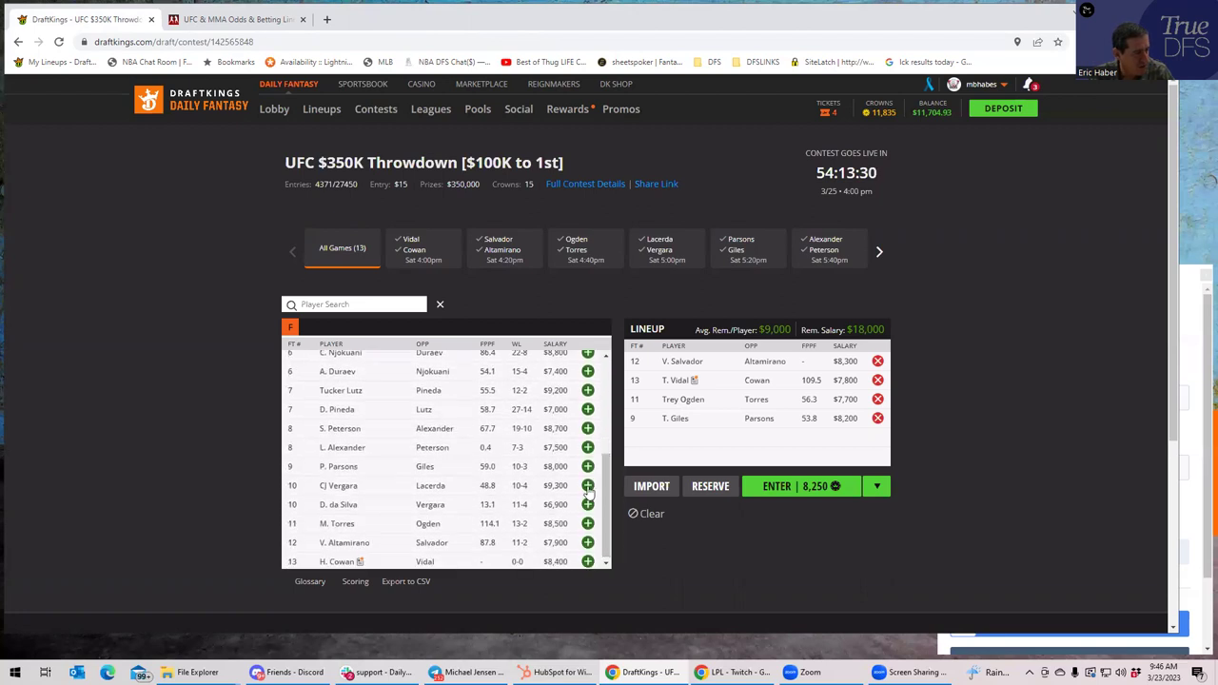
left_click(588, 497)
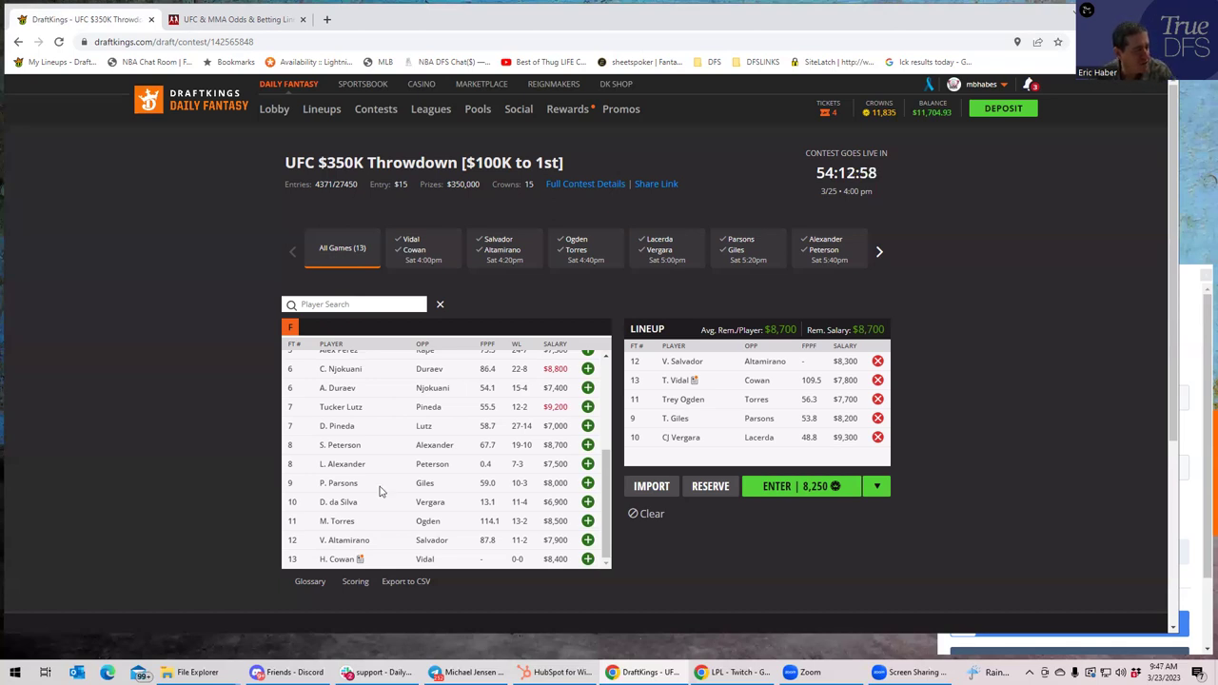
Check the C.J. Vergara vs Daniel da Silva prop odds on bestfightodds.com again and collapse them
left_click(238, 23)
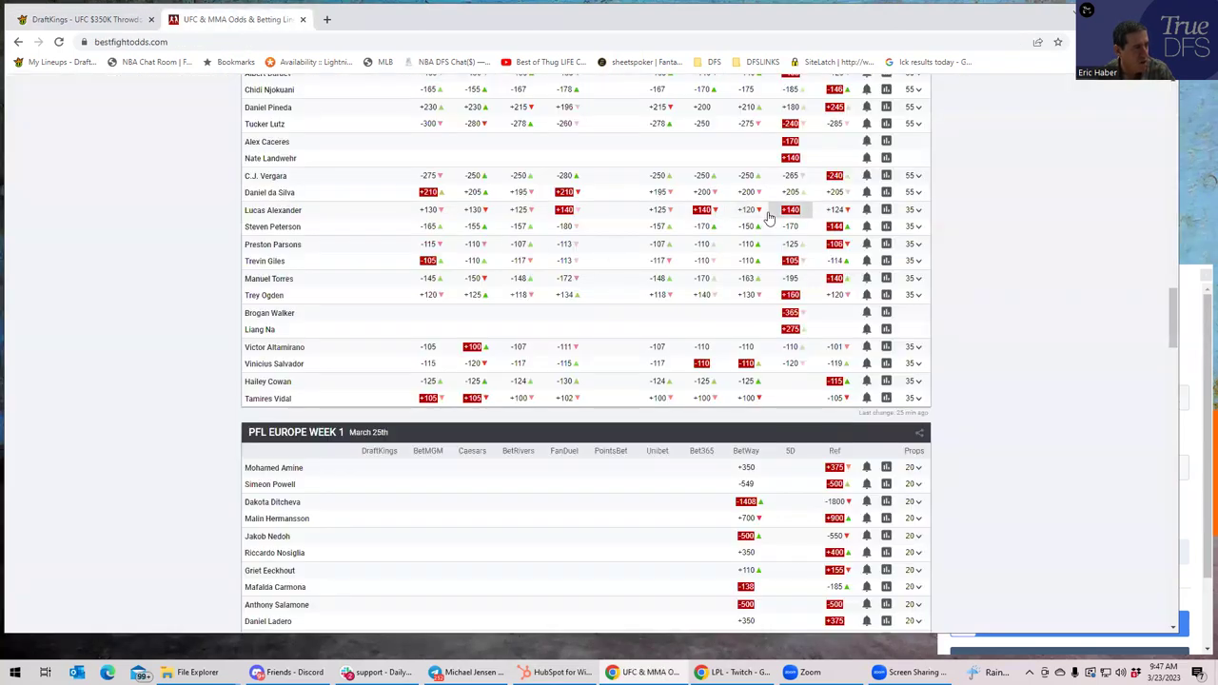
left_click(917, 195)
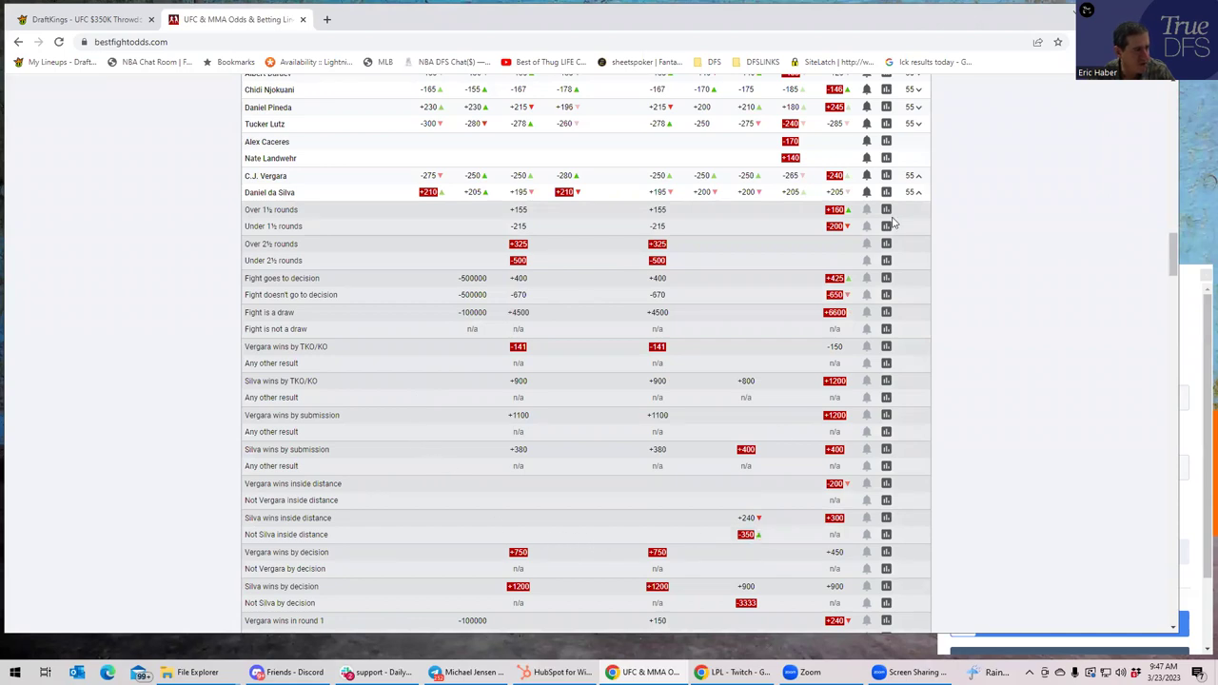
left_click(918, 194)
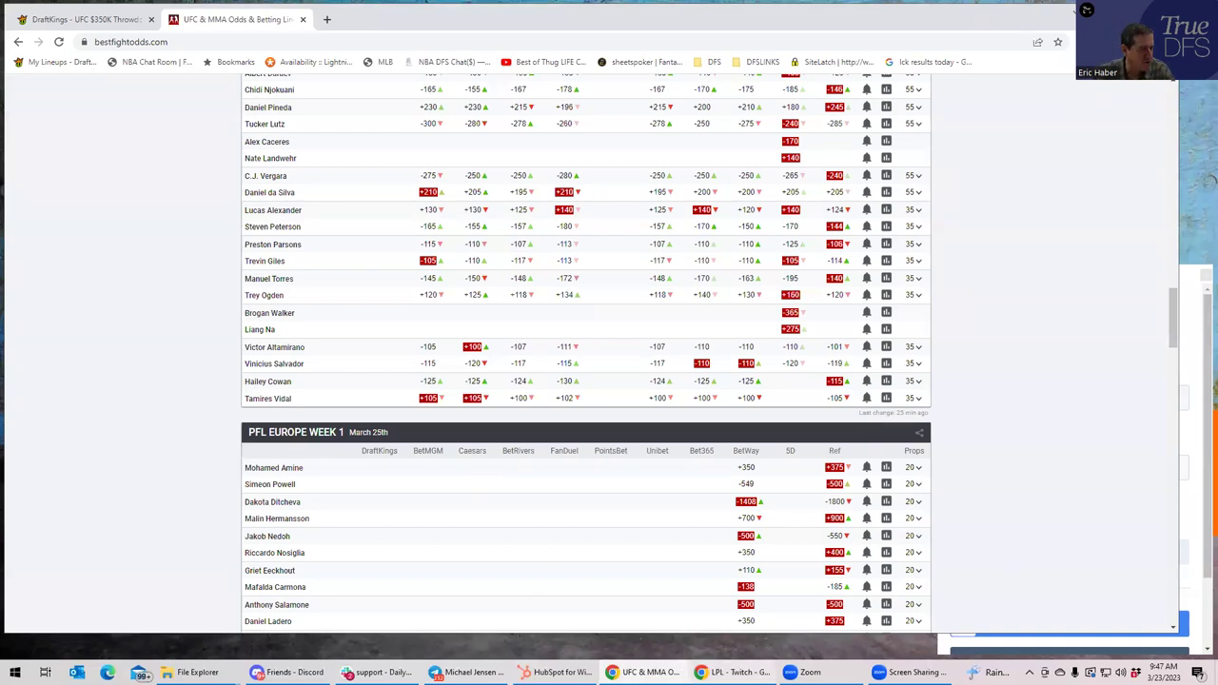
left_click(648, 672)
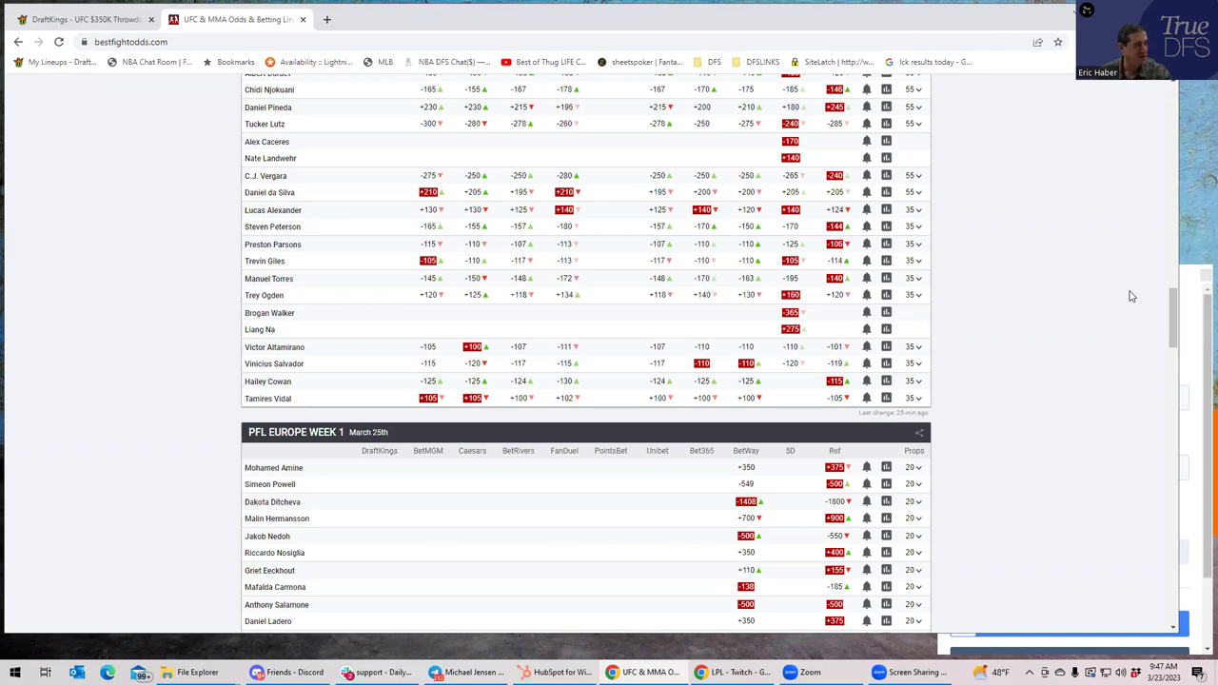
Compare the draft's fighter salaries with the bestfightodds.com moneylines and expand the Daniel Pineda vs Tucker Lutz props
left_click(82, 19)
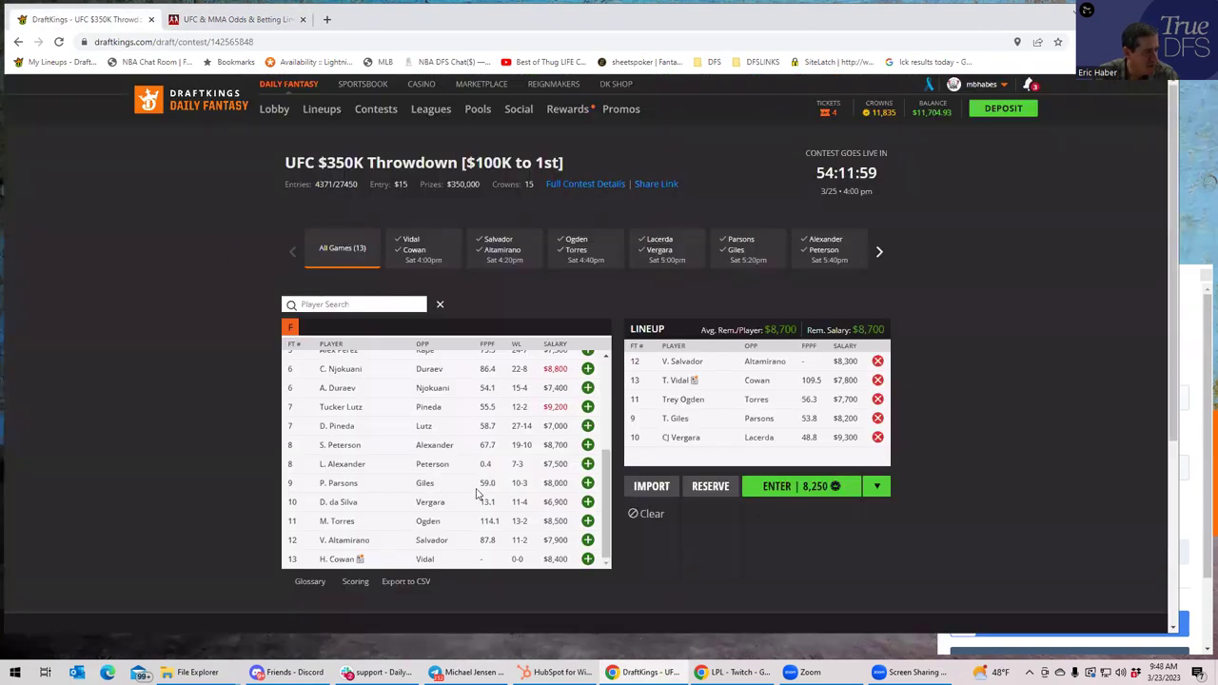
left_click(238, 23)
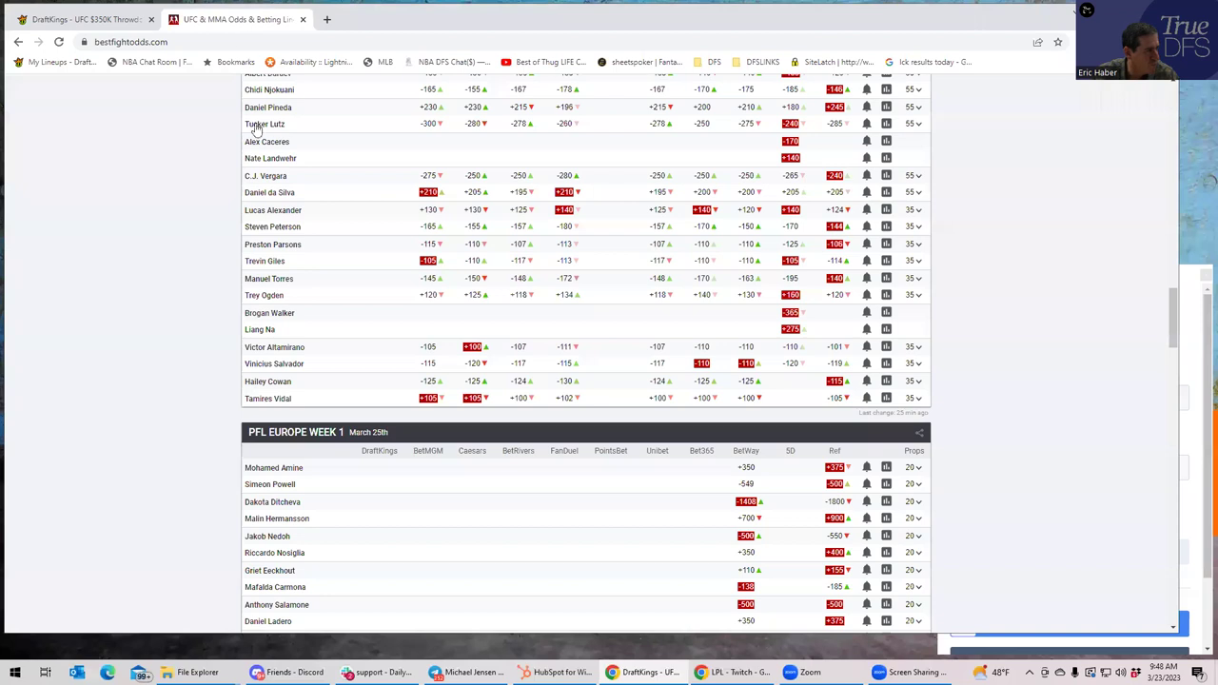
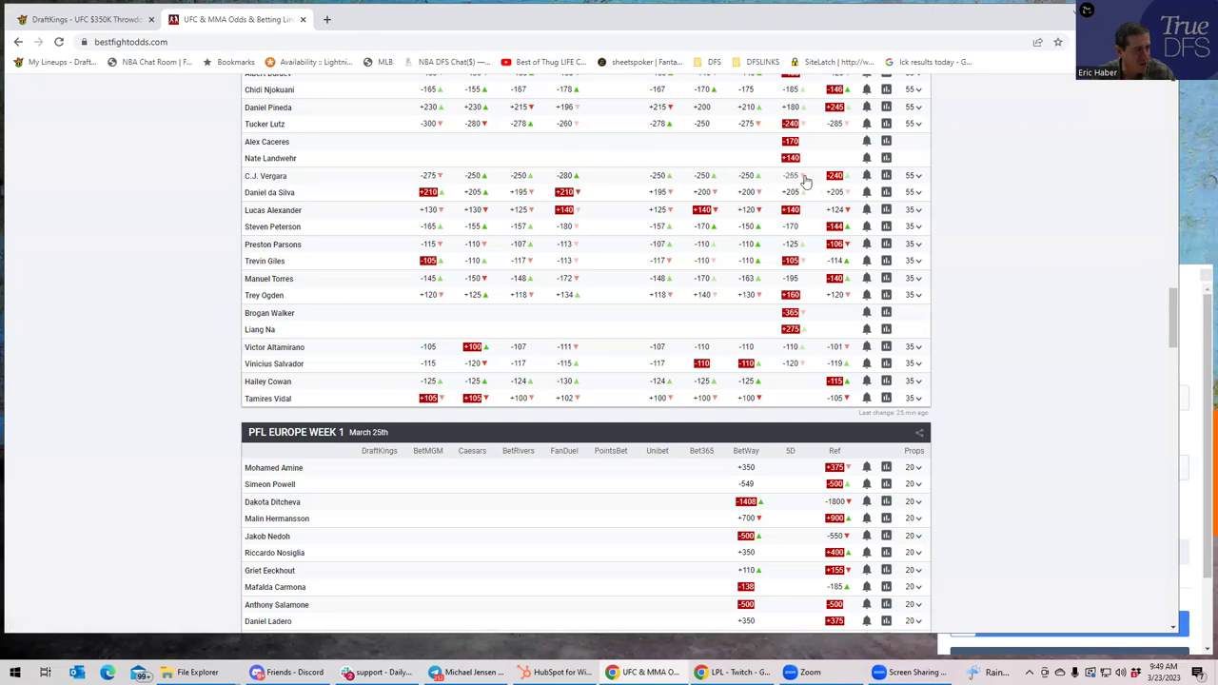
scroll(885, 173, "up", 1)
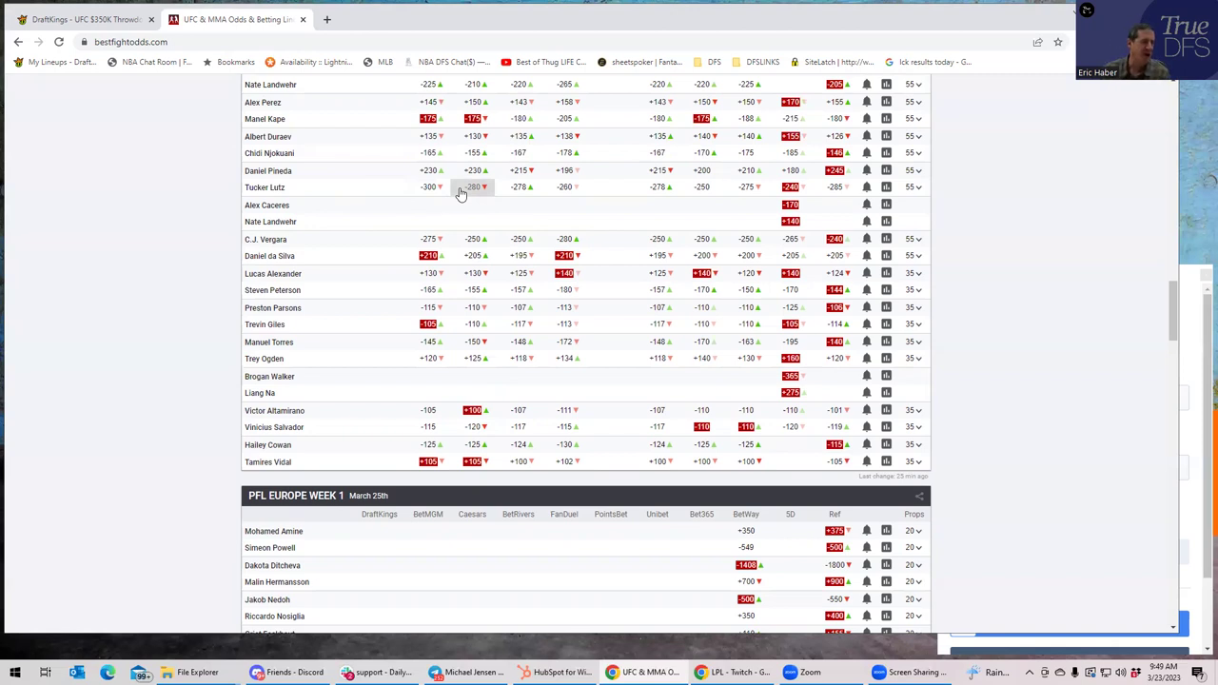
left_click(126, 21)
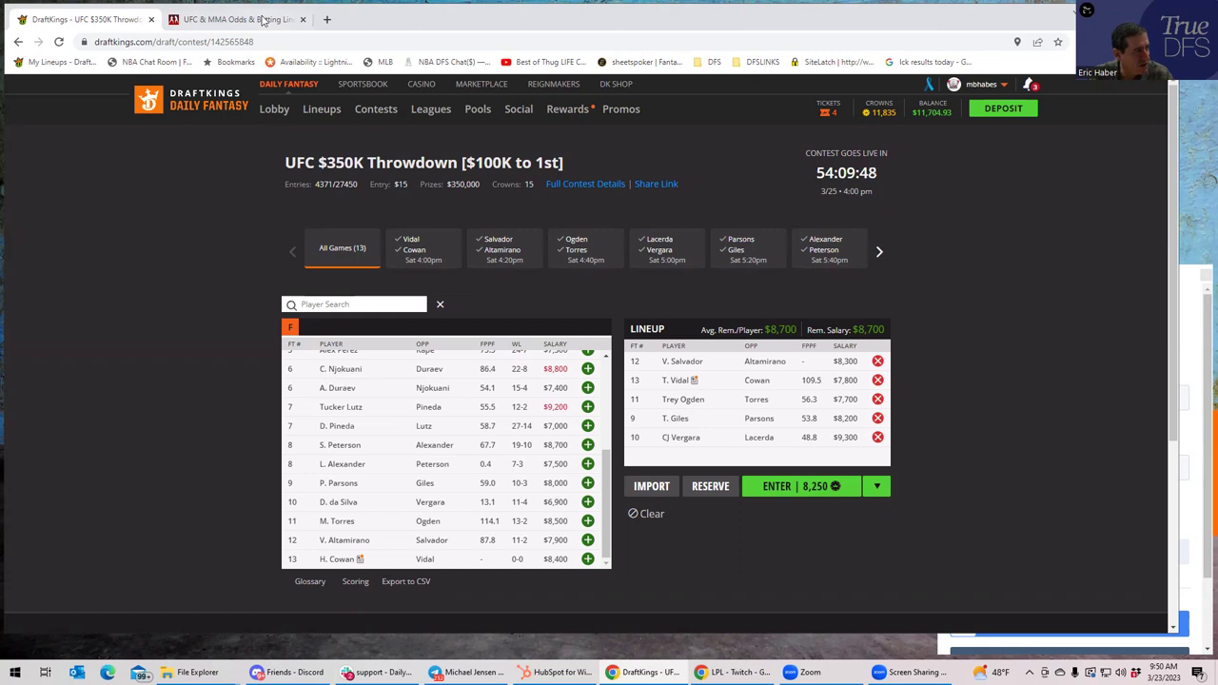
left_click(265, 21)
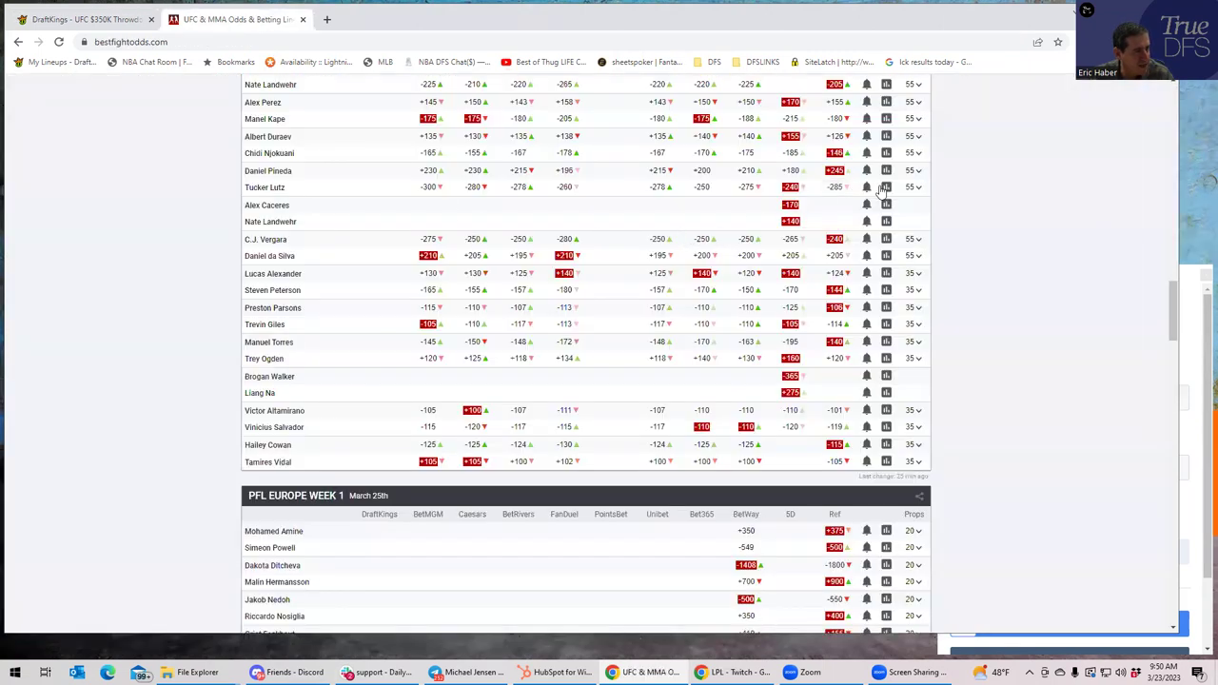
left_click(916, 186)
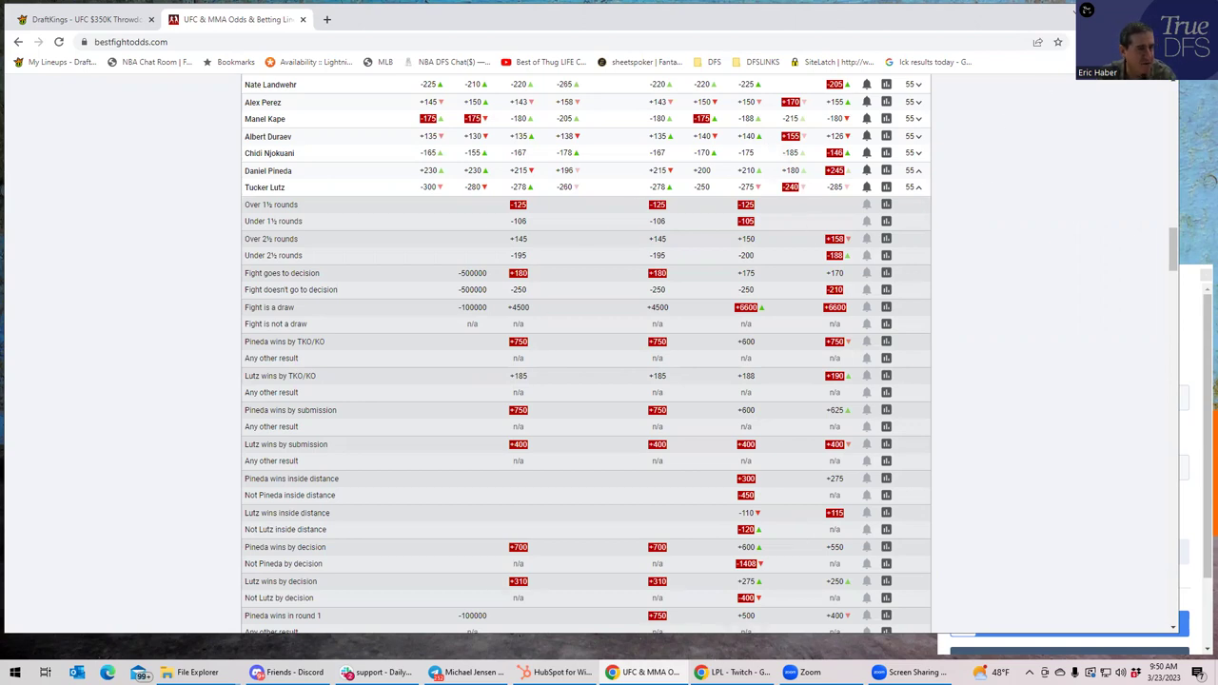
Open the DraftKings Sportsbook college basketball page in a new browser tab
left_click(1164, 42)
left_click(1033, 61)
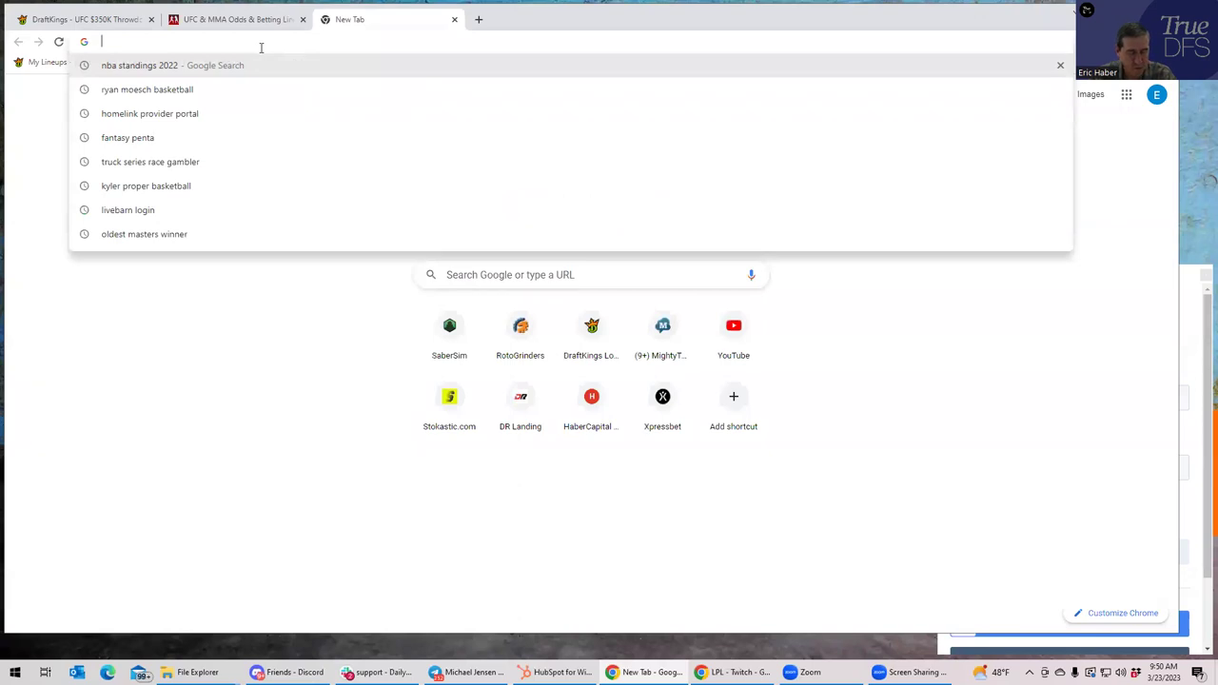
type("draftkings.com/lineup")
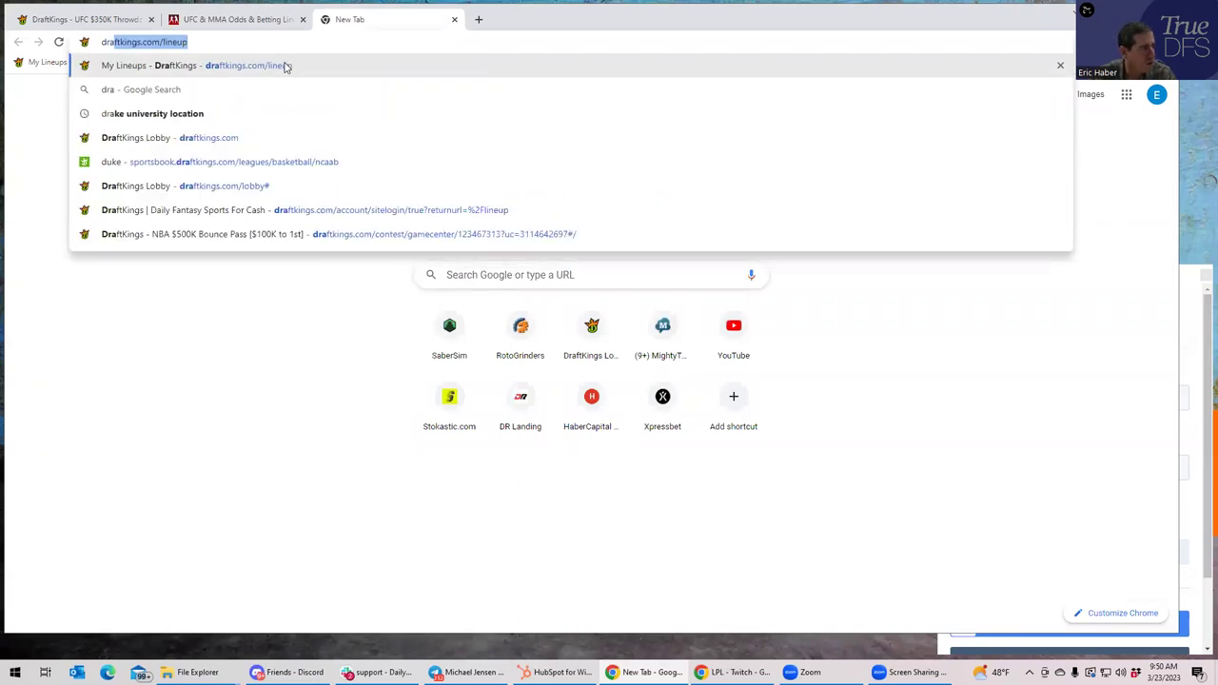
left_click(254, 161)
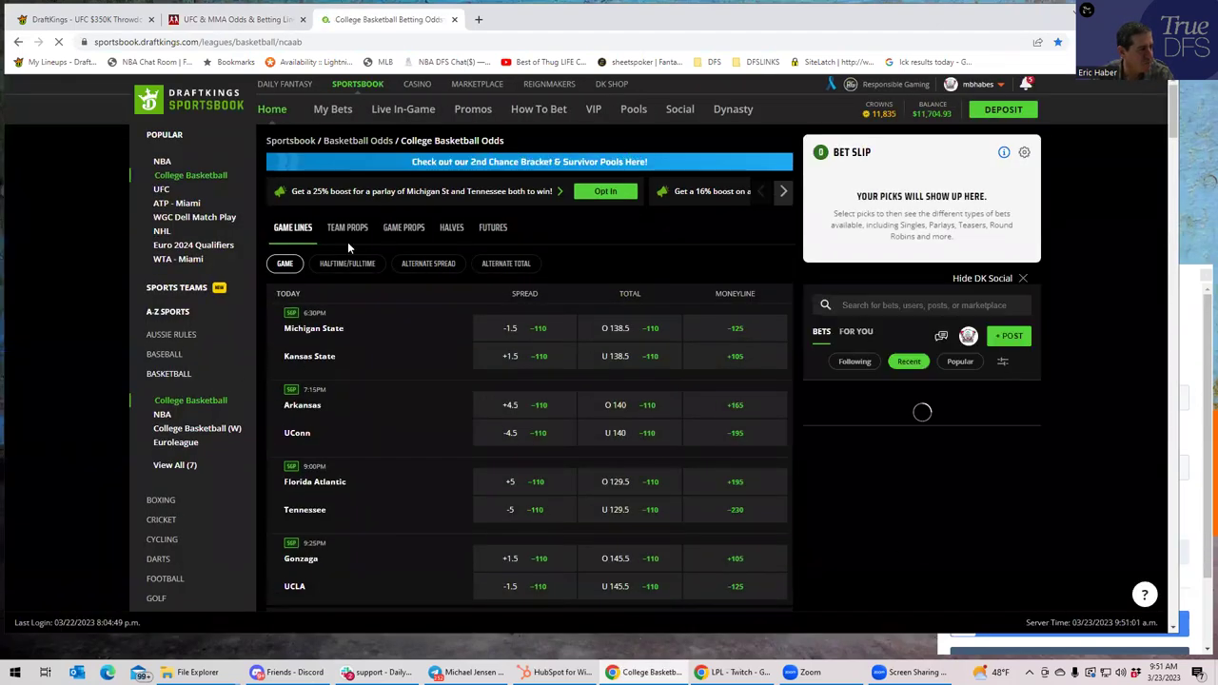
Switch the sportsbook to the UFC odds in the MMA category
scroll(190, 438, "down", 2)
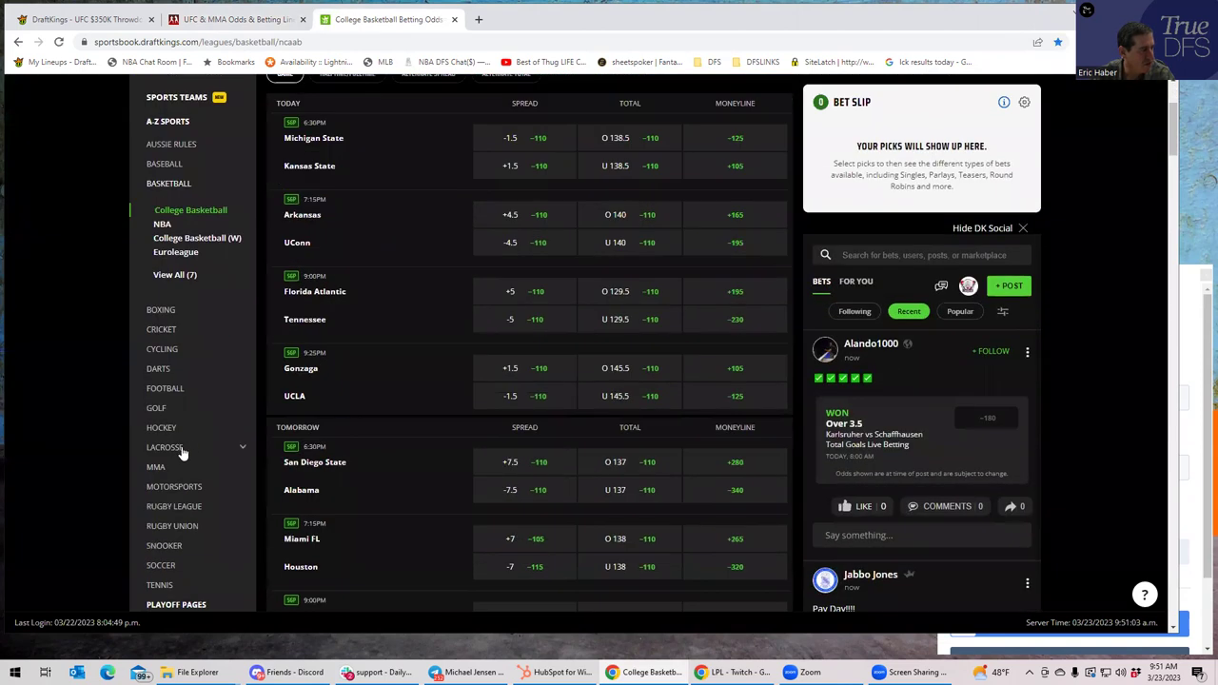
left_click(178, 469)
left_click(160, 488)
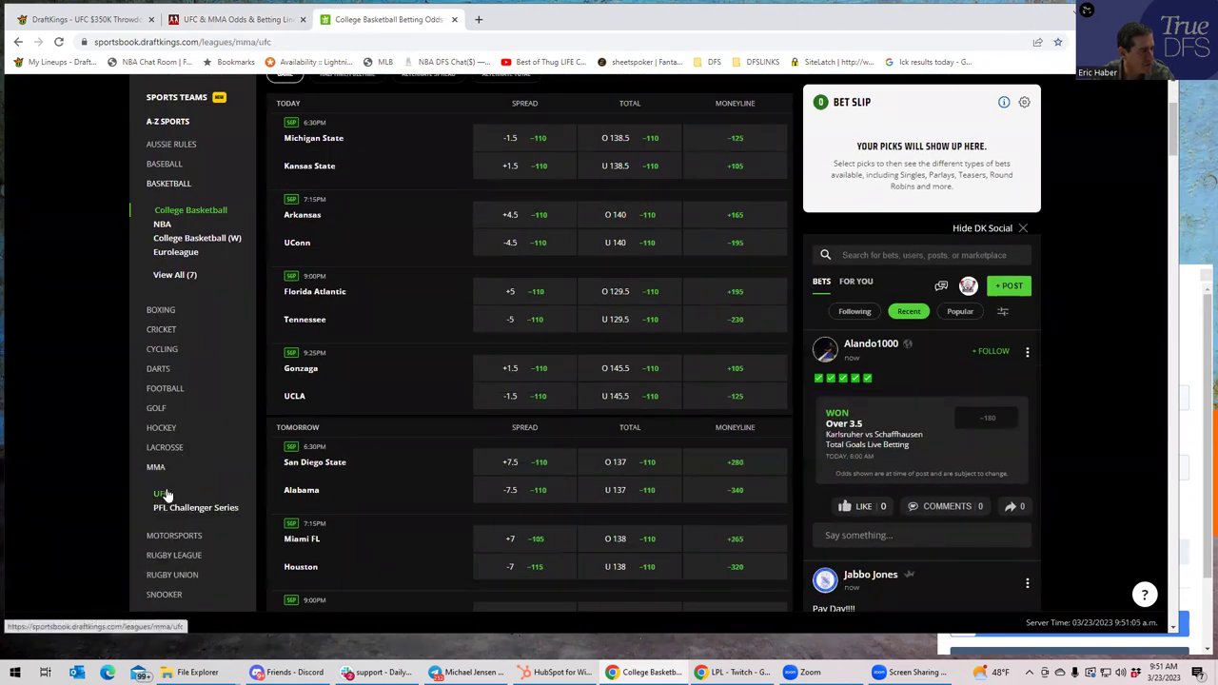
Open the Daniel Pineda vs Tucker Lutz fight and examine its round props
scroll(487, 381, "down", 3)
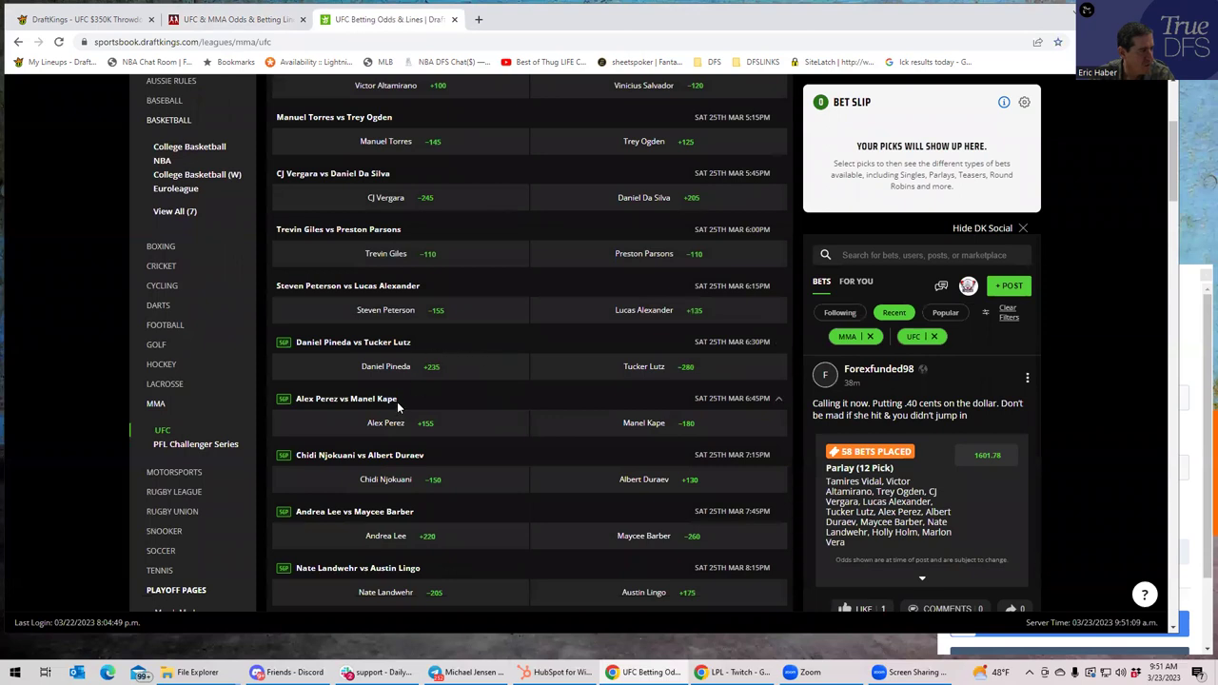
left_click(400, 347)
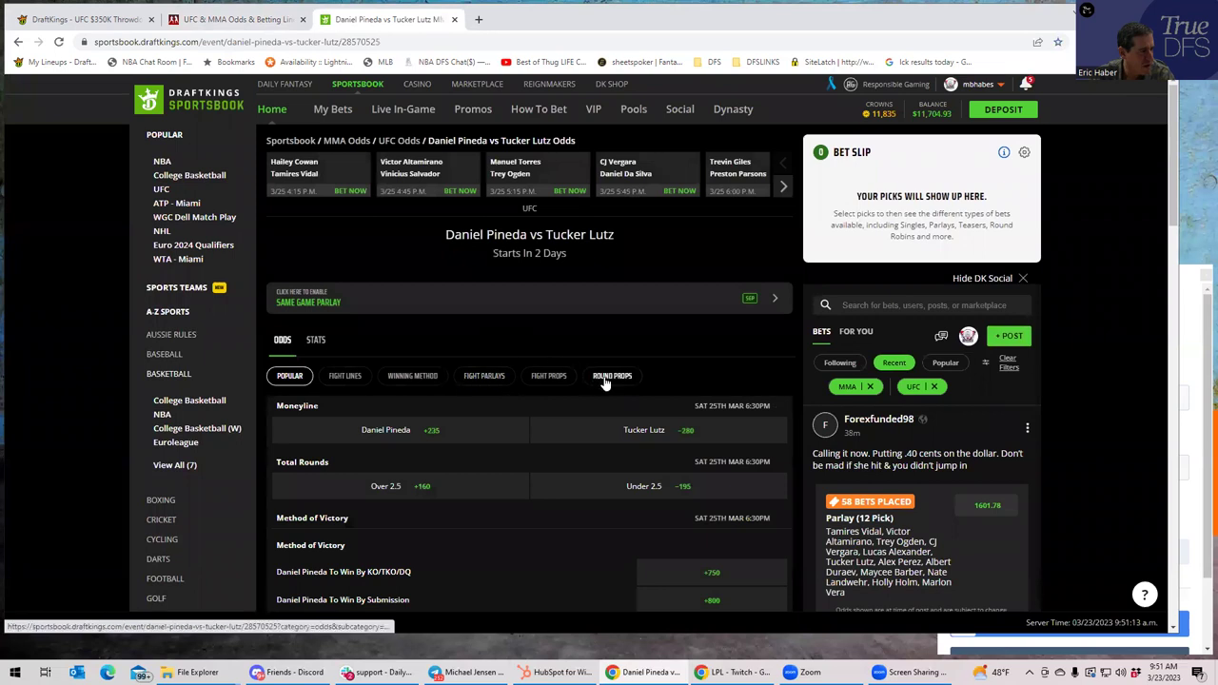
left_click(609, 377)
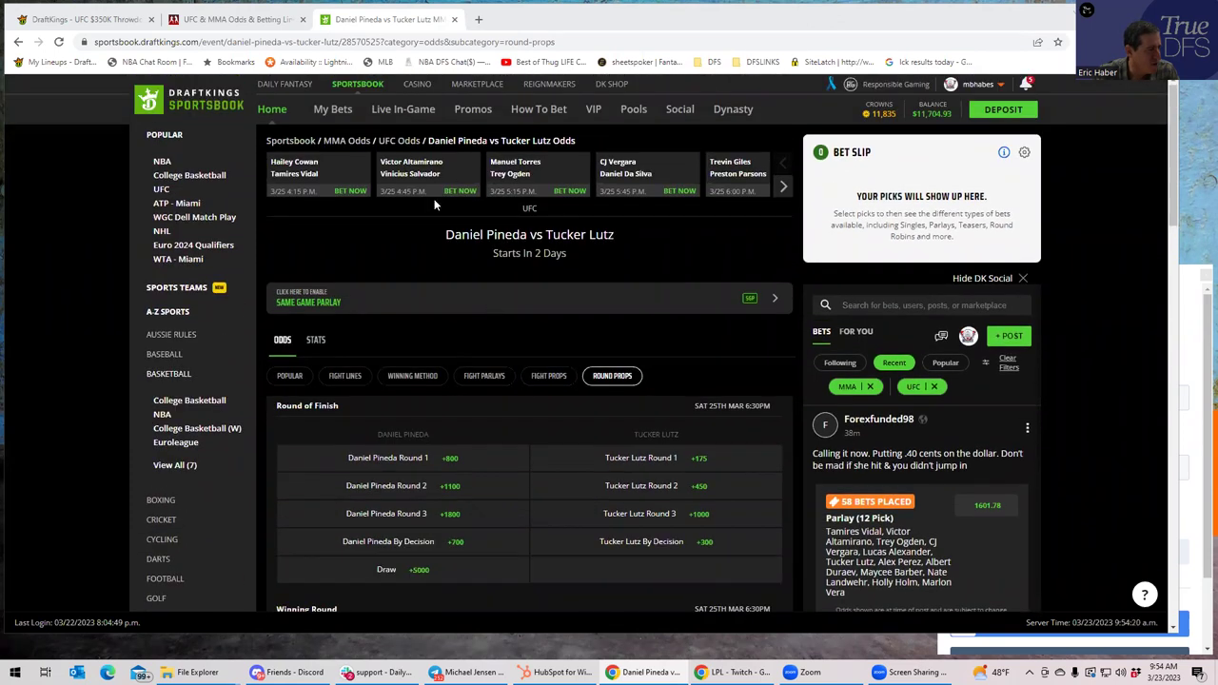
scroll(428, 301, "down", 3)
scroll(446, 384, "up", 2)
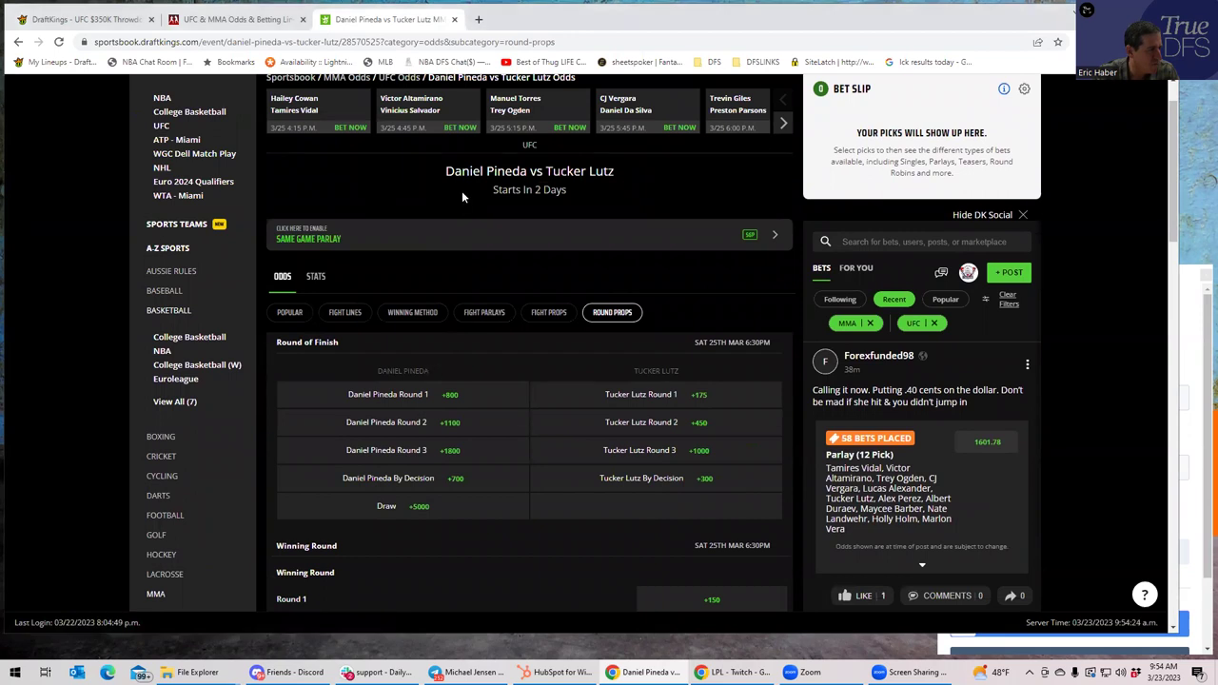
left_click(626, 108)
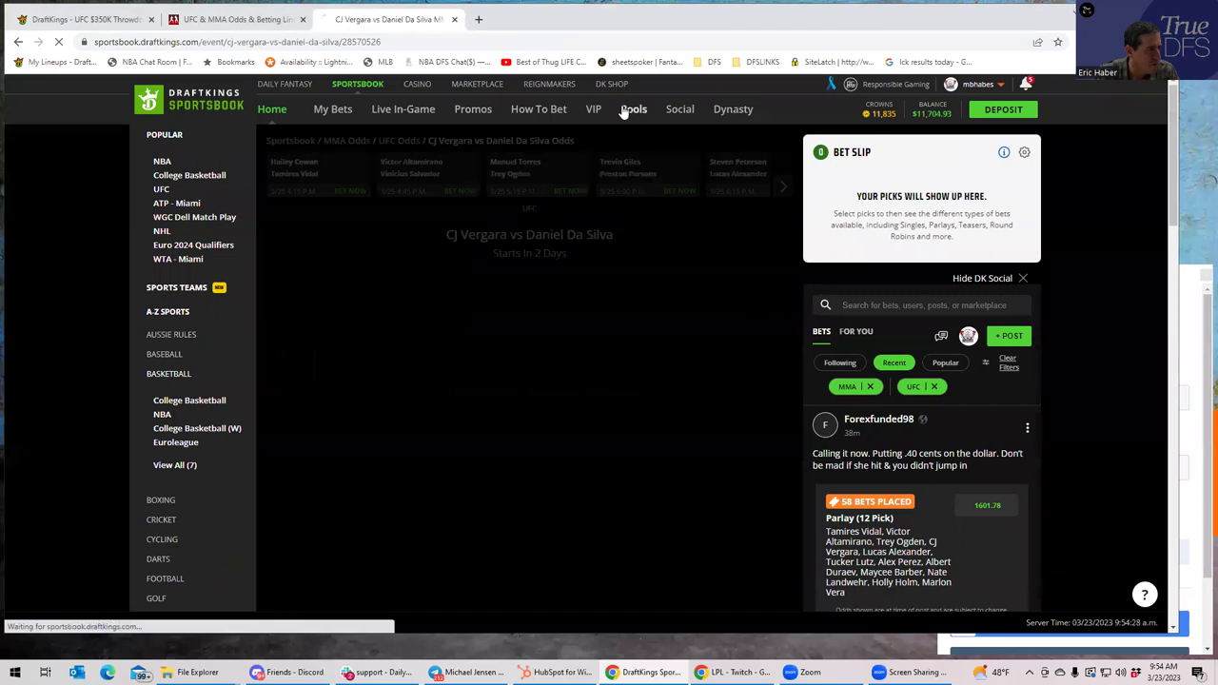
left_click(629, 113)
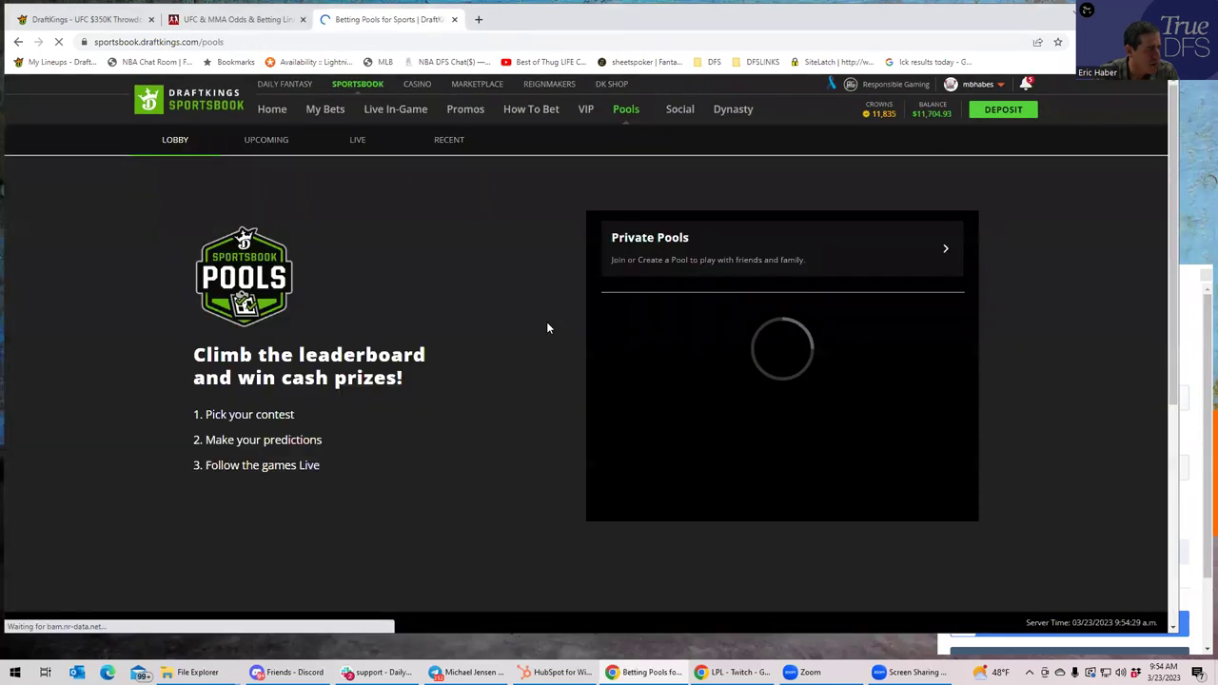
left_click(450, 140)
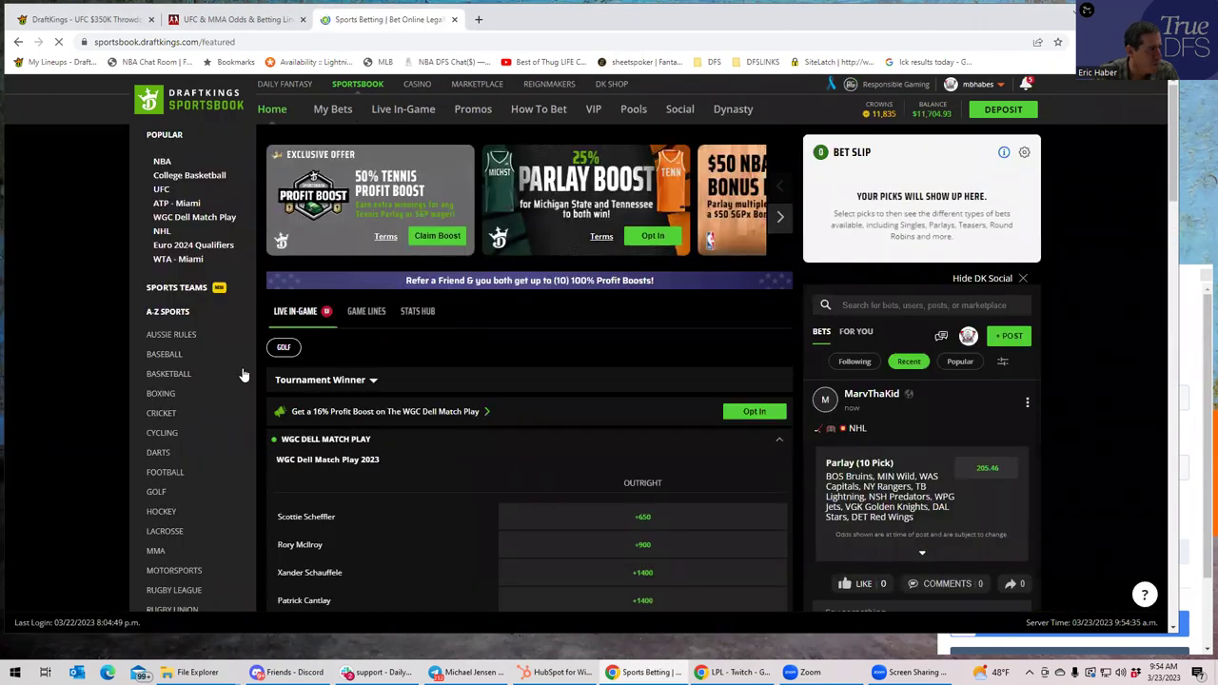
Reopen the CJ Vergara vs Daniel Da Silva fight from the UFC odds and examine its round props
left_click(157, 550)
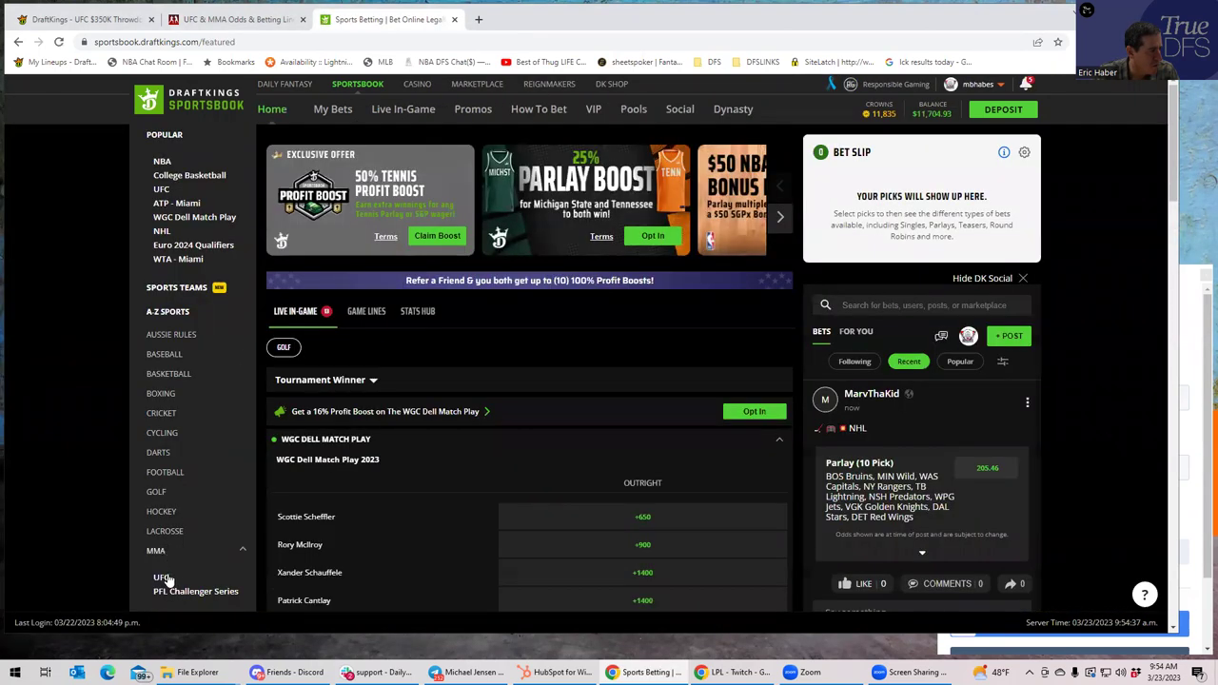
left_click(162, 578)
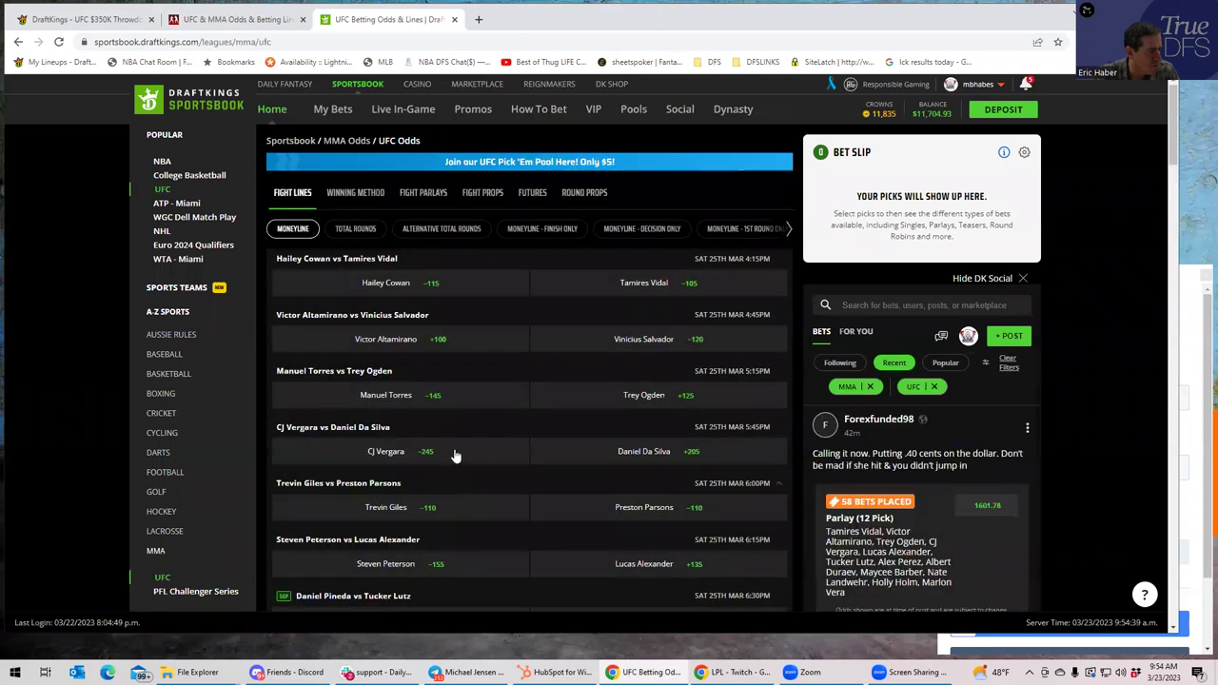
left_click(380, 431)
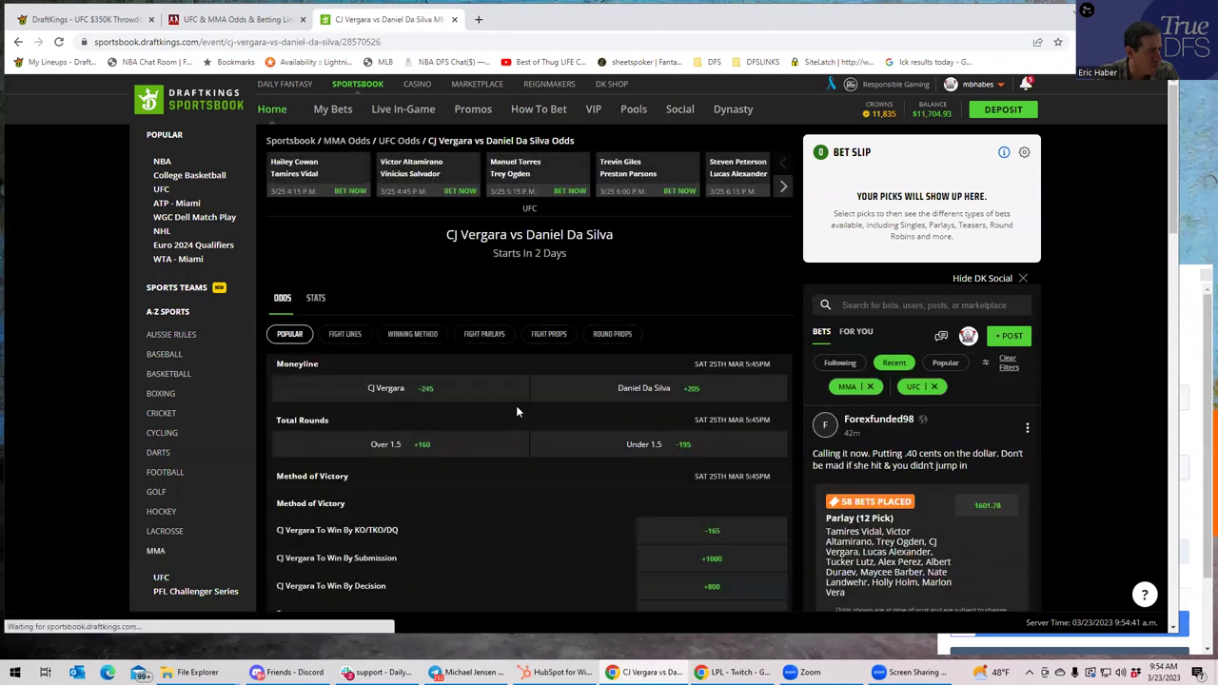
left_click(611, 336)
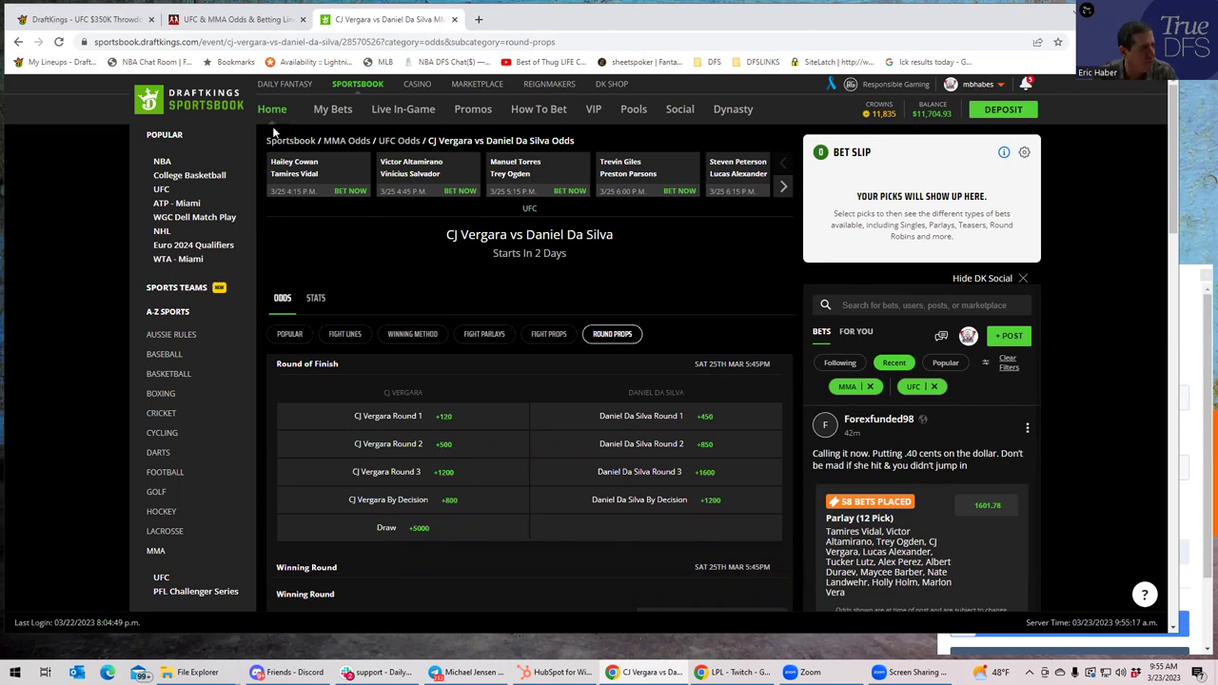
Return to bestfightodds.com and collapse the Daniel Pineda vs Tucker Lutz props
left_click(227, 26)
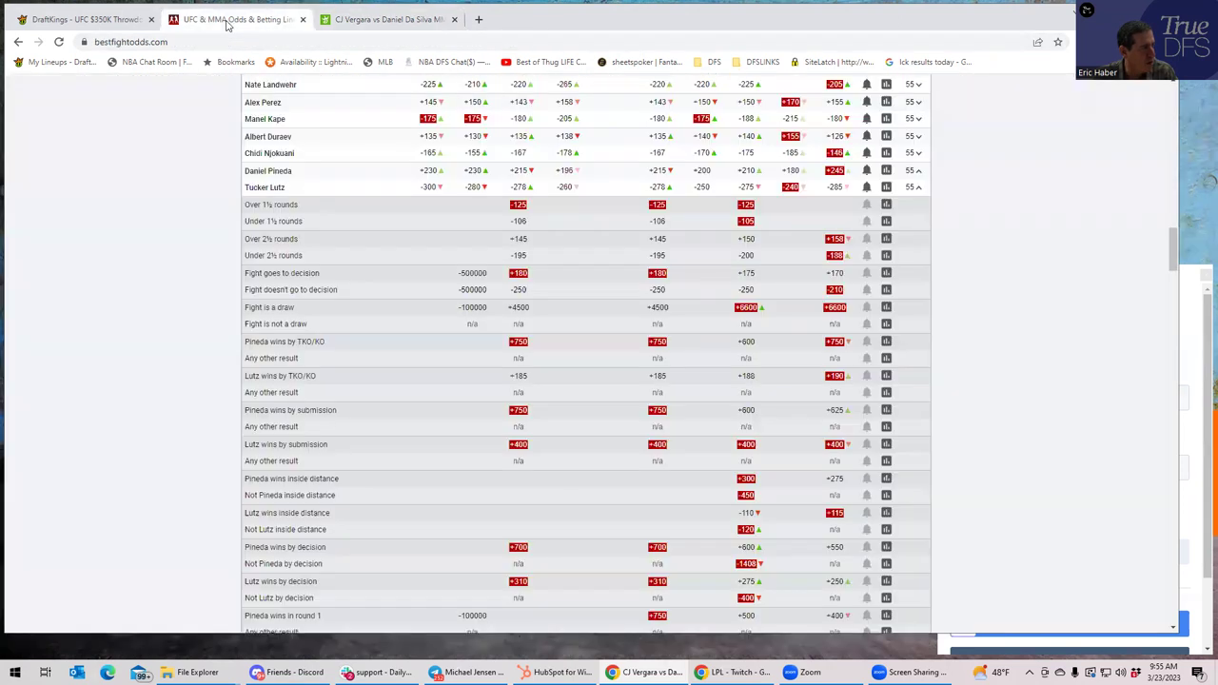
left_click(910, 188)
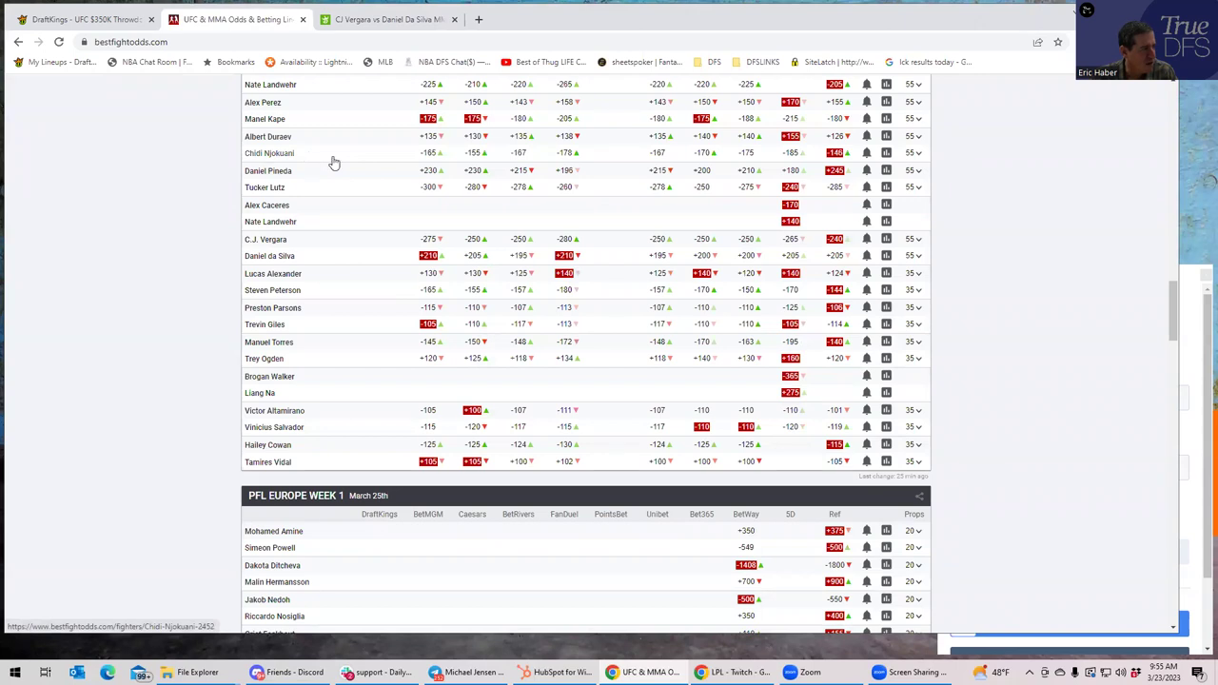
Expand the Daniel Pineda vs Tucker Lutz props, examine the win-method and round odds, and collapse them again
left_click(913, 178)
scroll(528, 384, "down", 3)
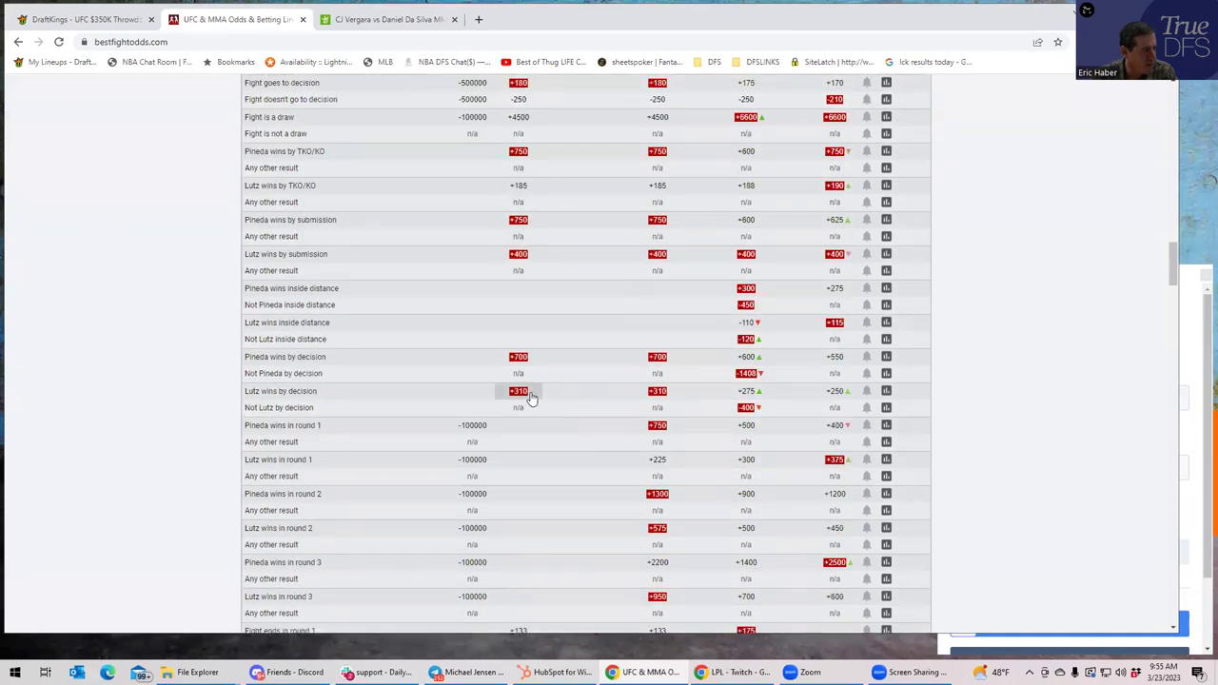
scroll(532, 399, "down", 2)
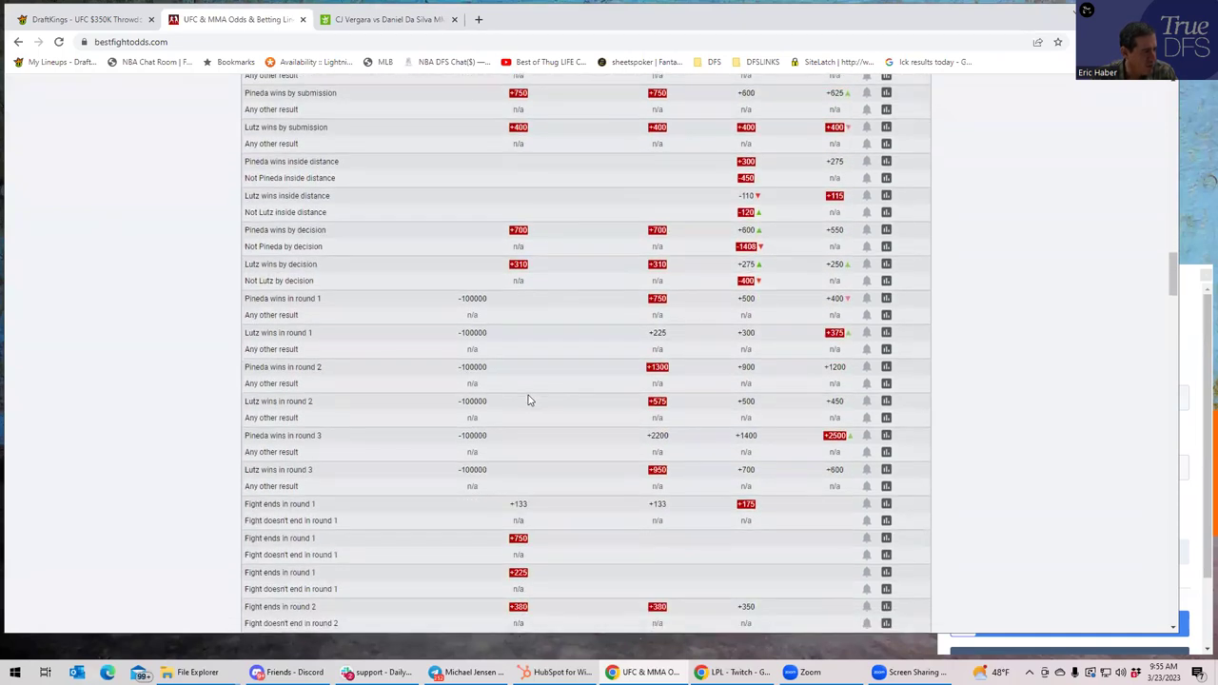
scroll(530, 401, "up", 1)
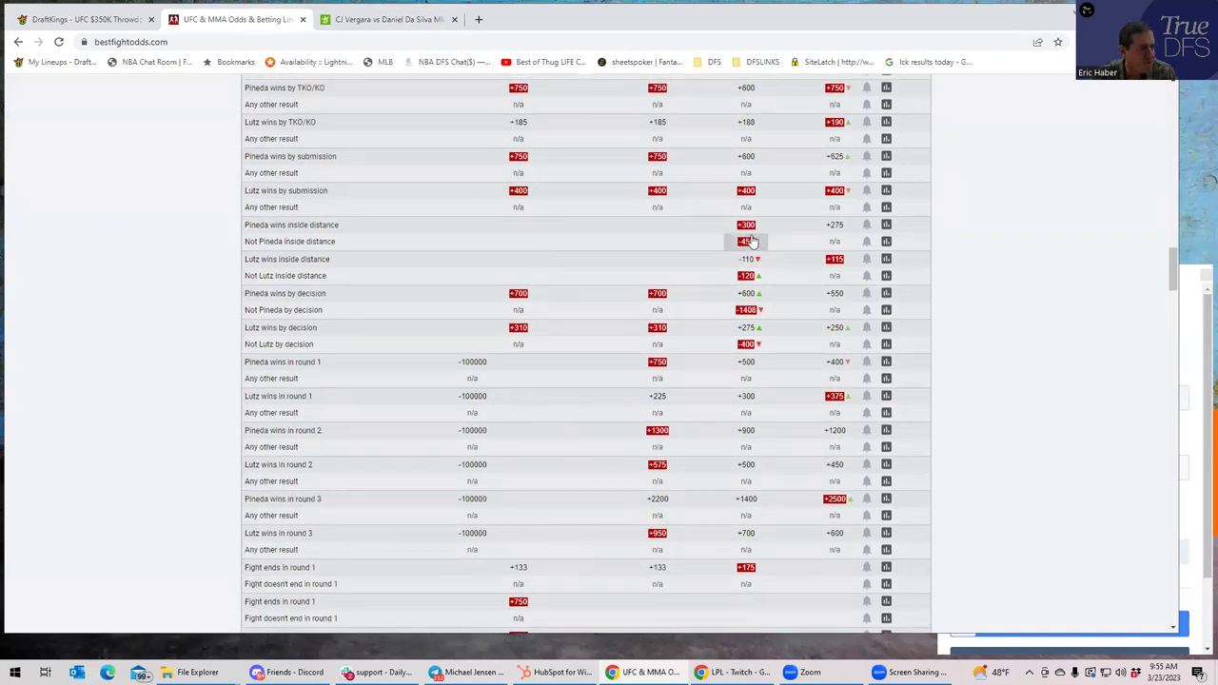
scroll(762, 243, "up", 2)
scroll(761, 243, "up", 1)
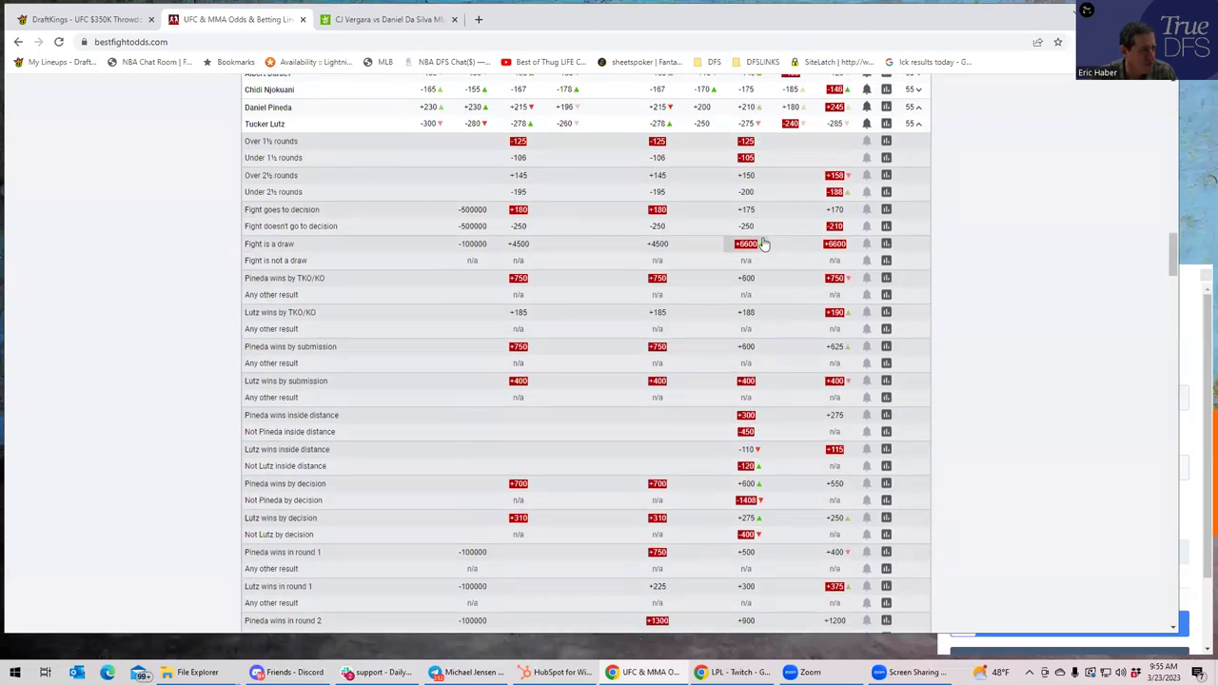
left_click(918, 127)
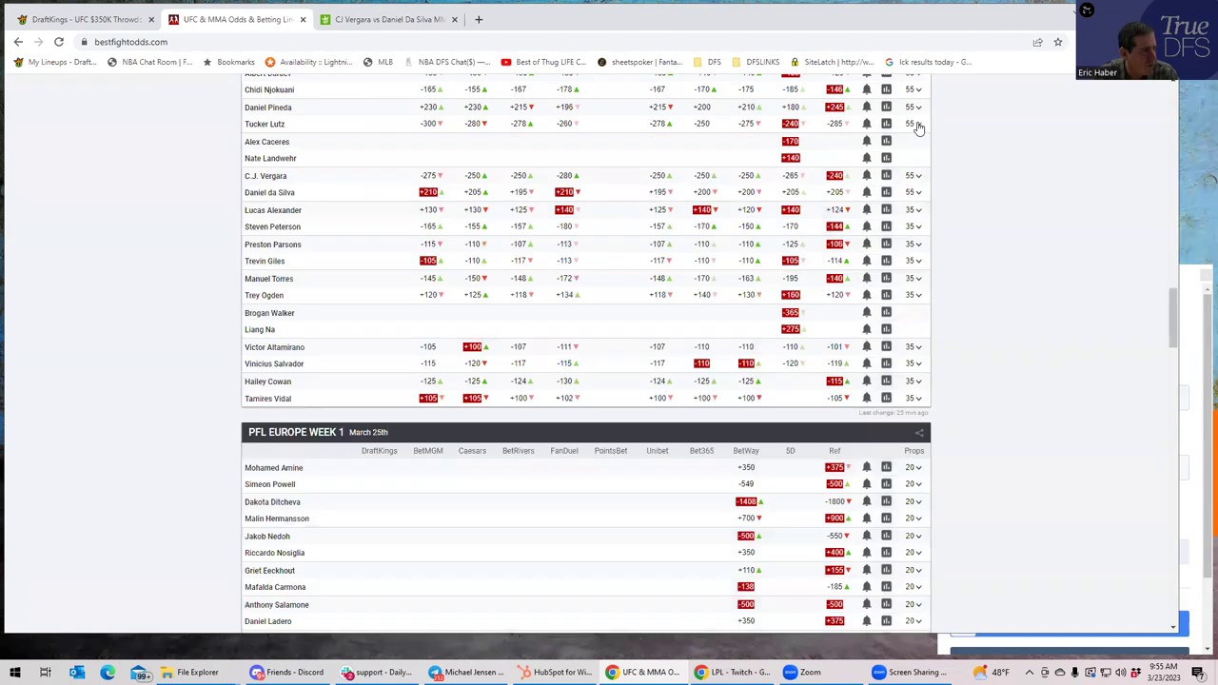
scroll(407, 216, "up", 1)
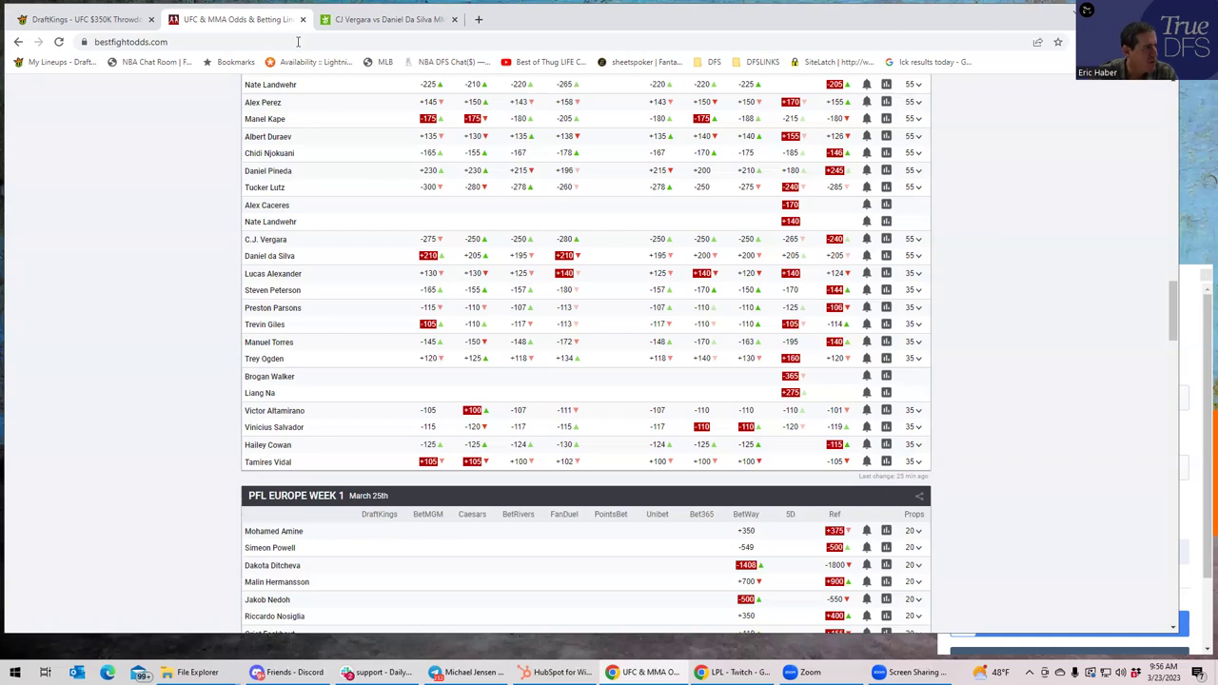
Switch to the DraftKings UFC $350K Throwdown draft page and review the salaries of the available fighters
left_click(96, 19)
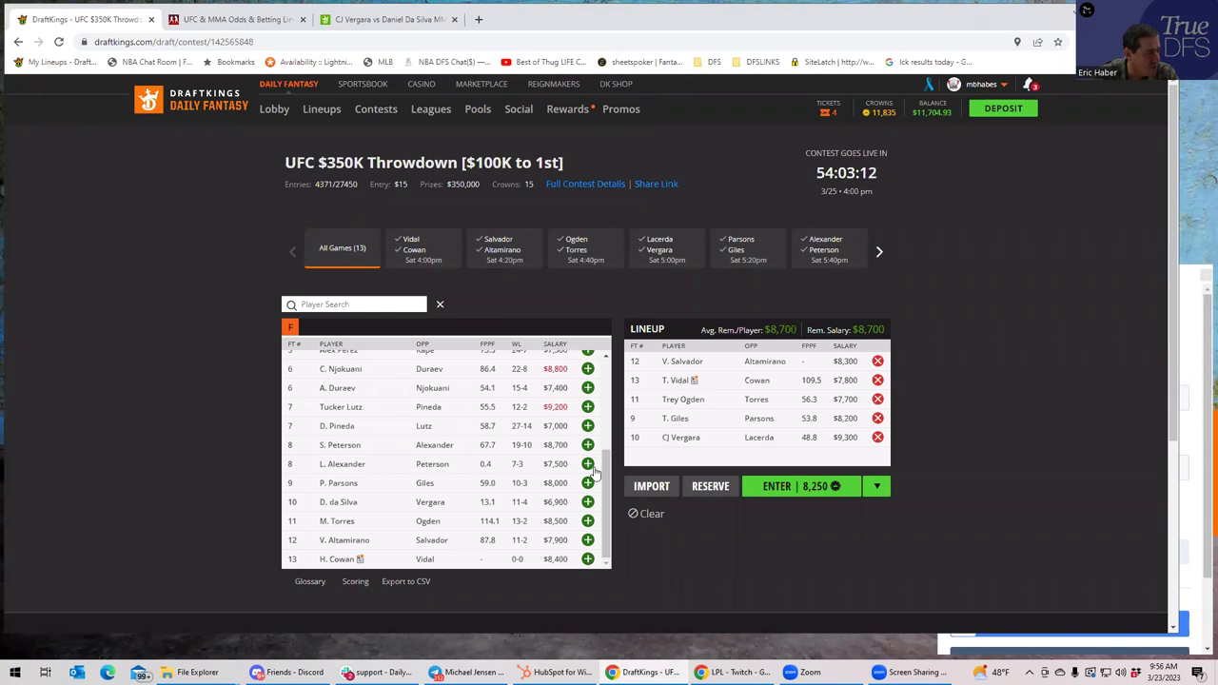
scroll(605, 497, "up", 1)
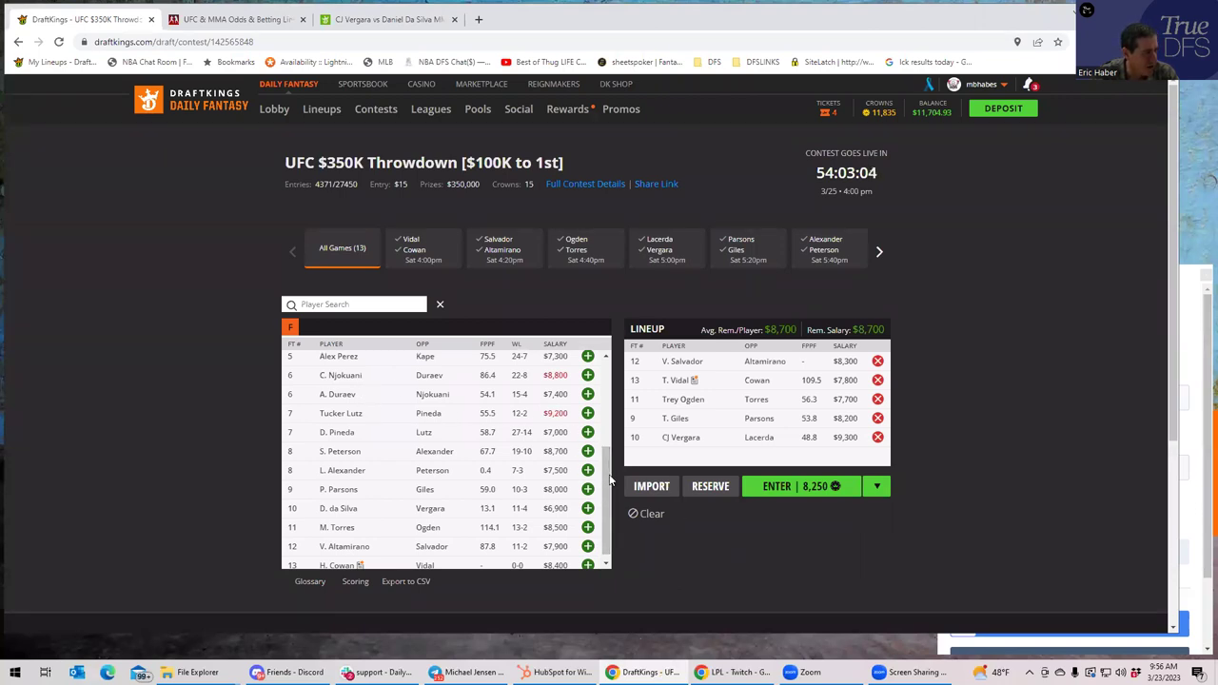
scroll(595, 504, "down", 1)
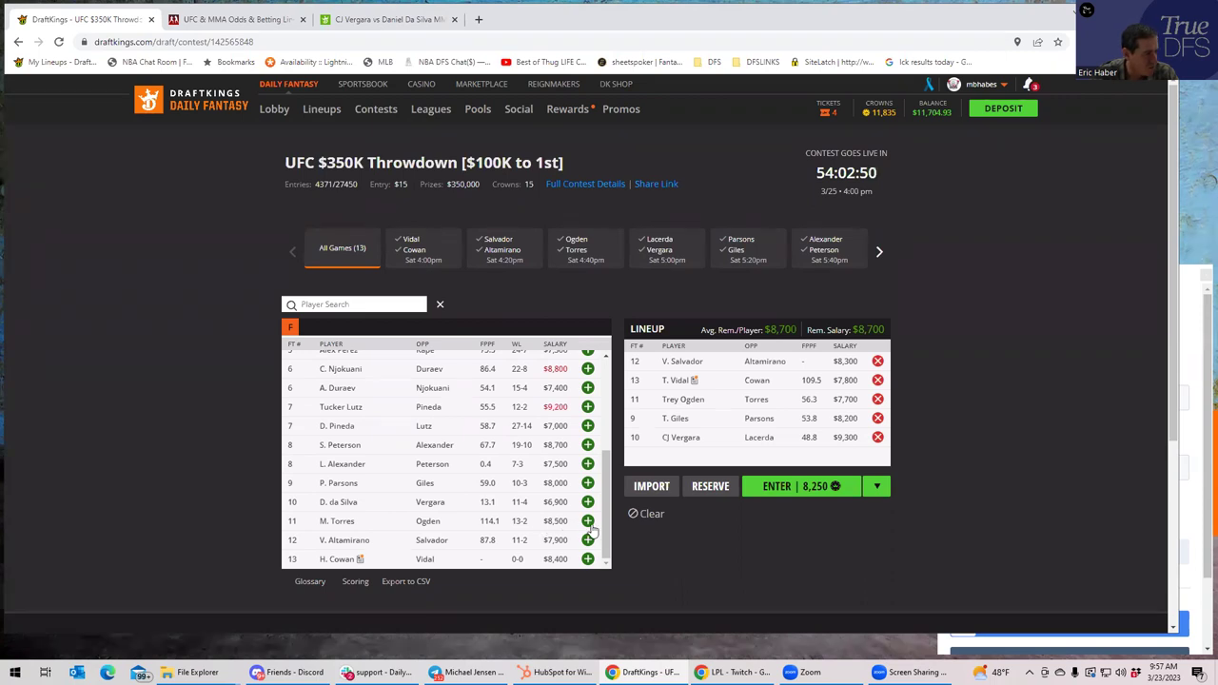
Return to bestfightodds.com and review the moneyline odds of the fights from Sandhagen vs Vera down to Pineda vs Lutz
left_click(266, 19)
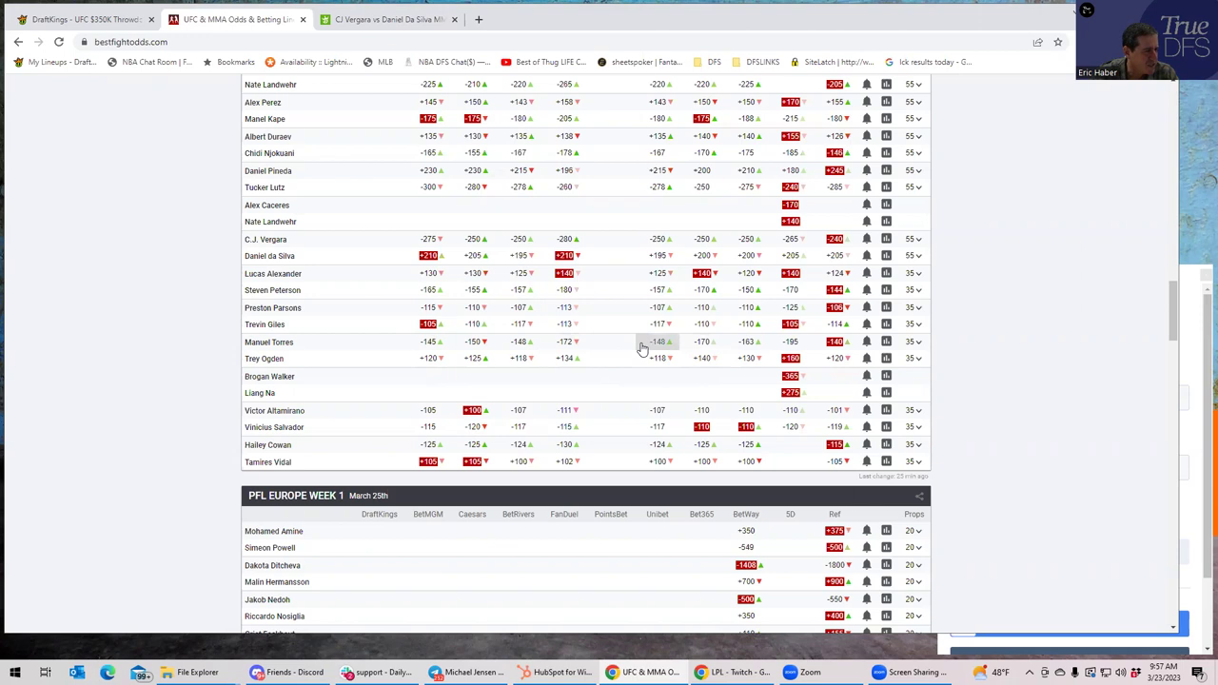
scroll(642, 348, "up", 3)
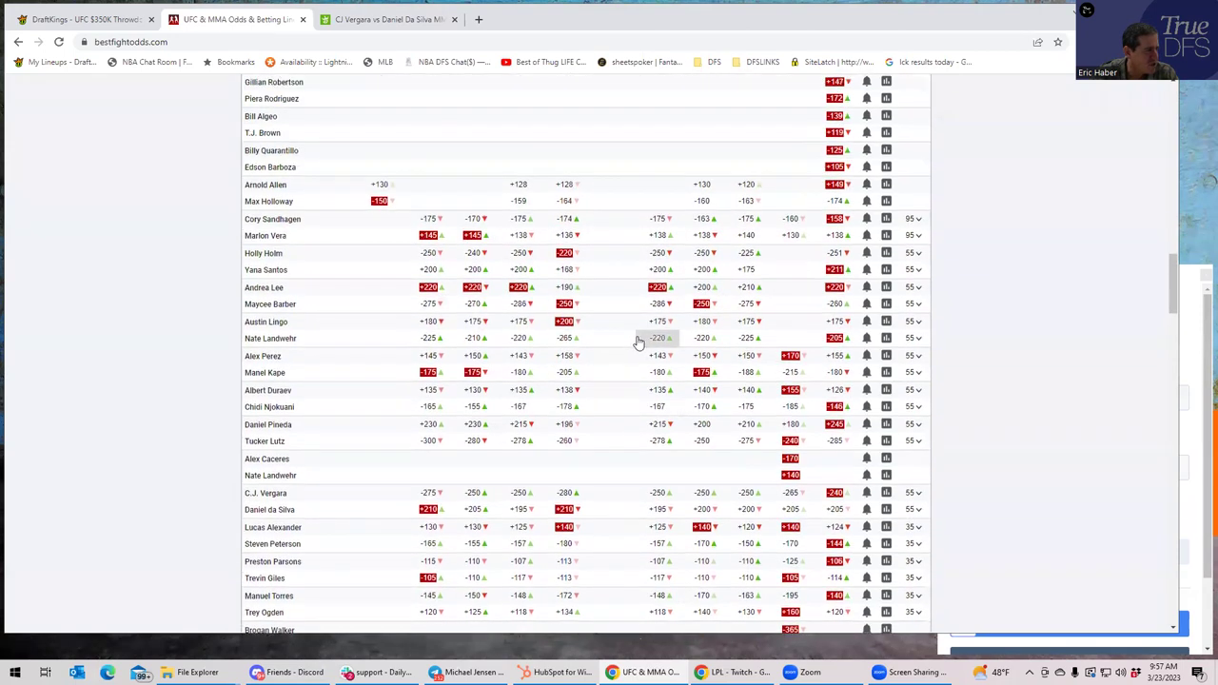
scroll(638, 342, "down", 1)
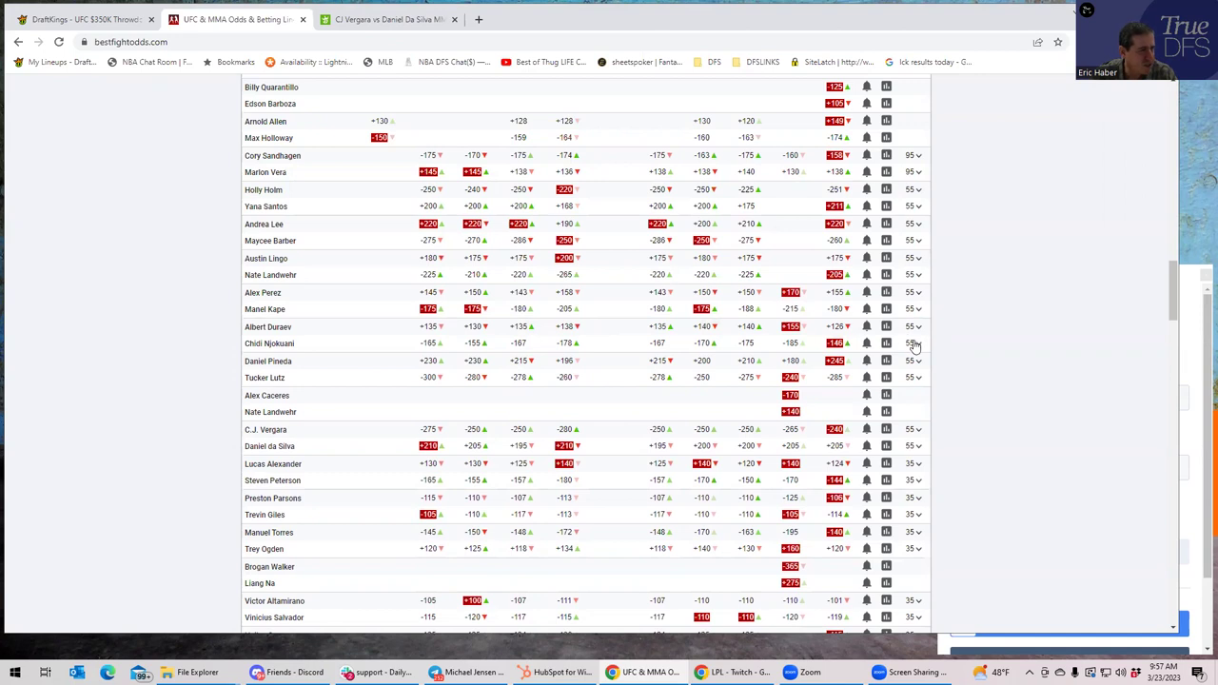
left_click(370, 20)
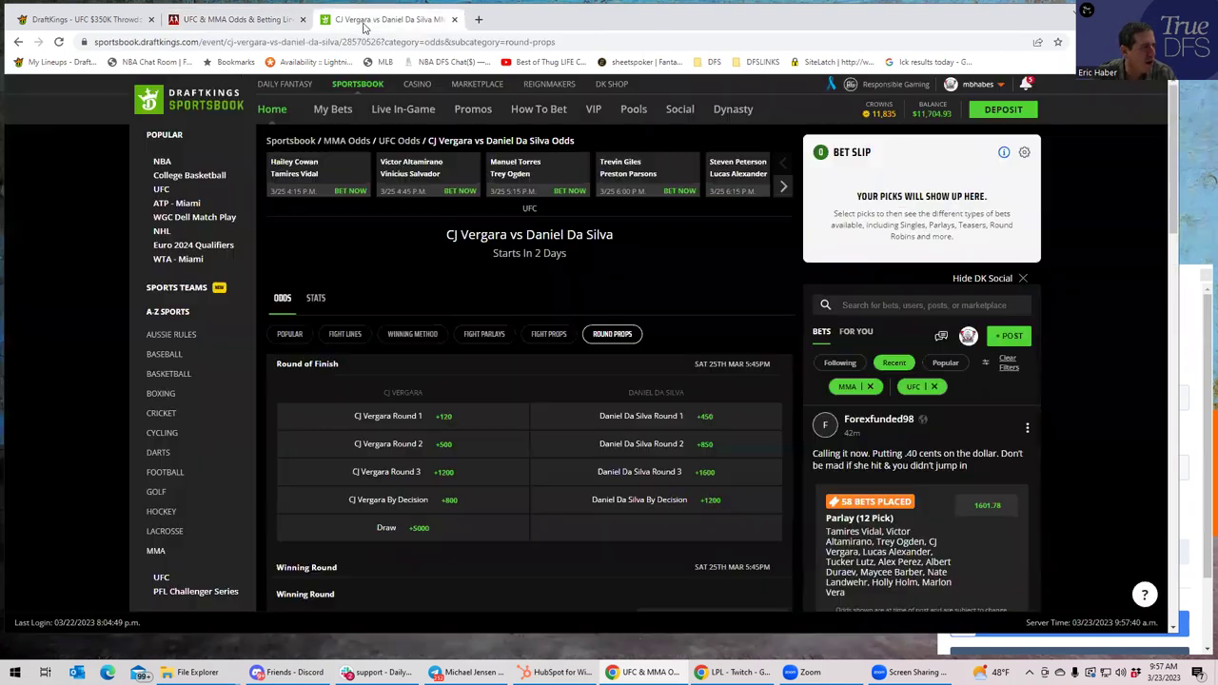
left_click(100, 18)
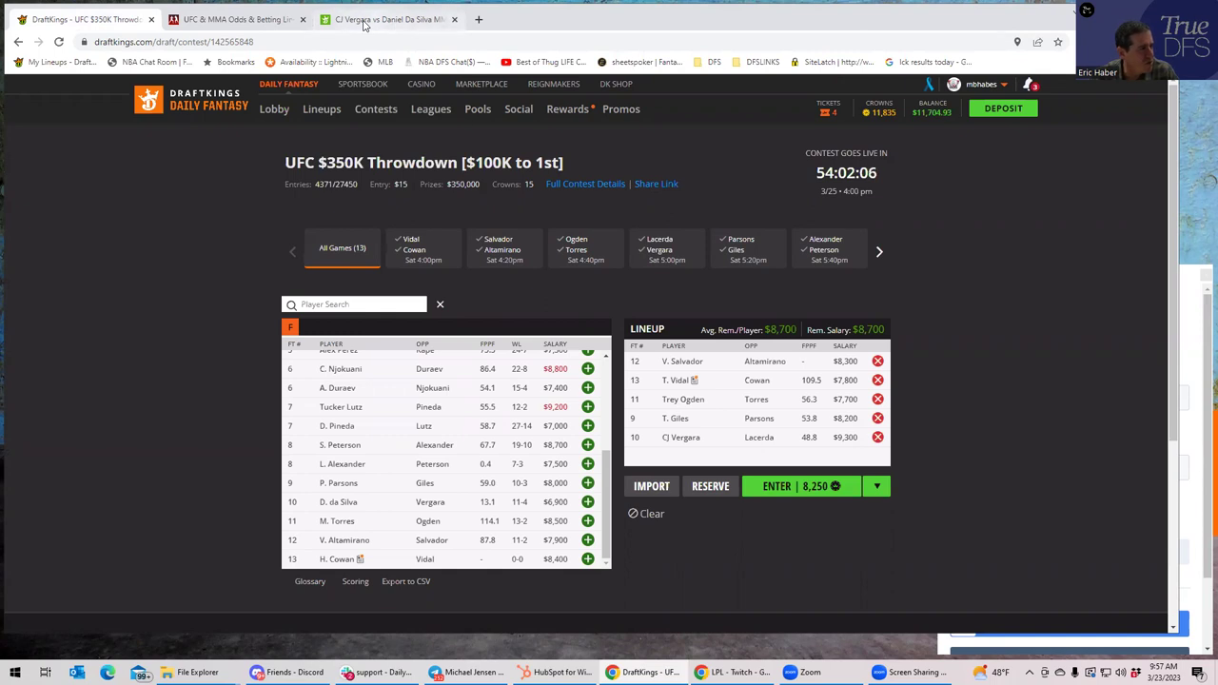
mouse_move(363, 26)
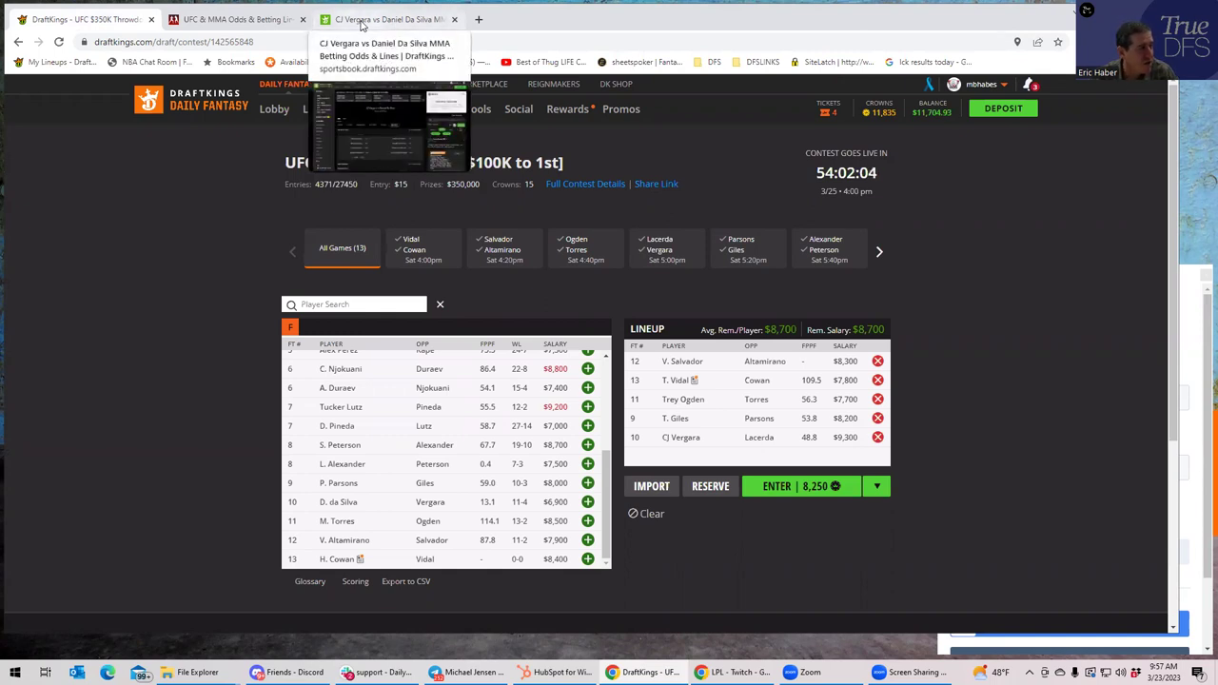
On bestfightodds.com, expand the Albert Duraev vs Chidi Njokuani props and examine the finish and decision odds
left_click(230, 21)
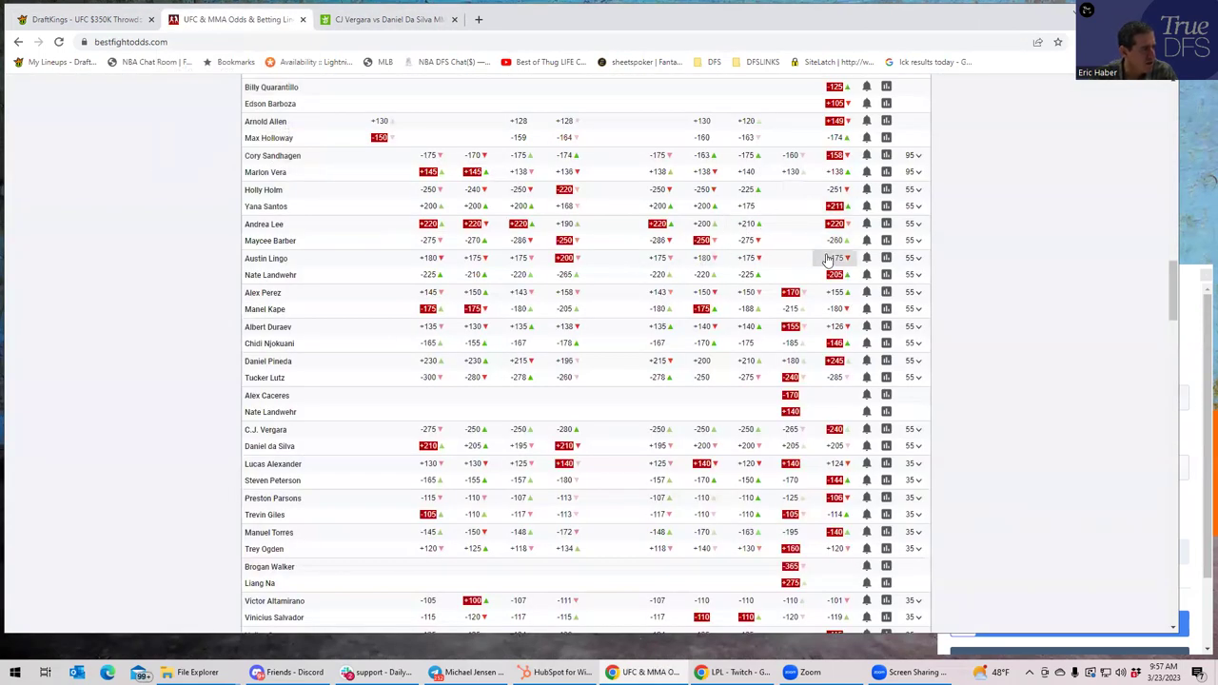
scroll(868, 334, "up", 2)
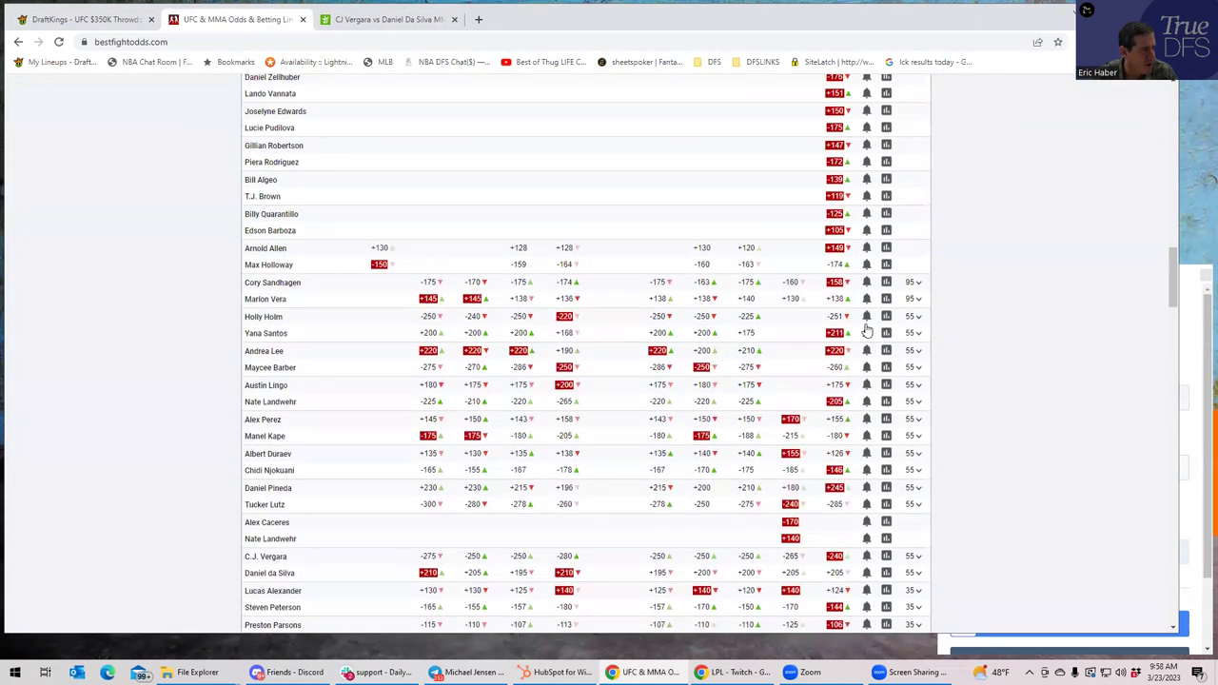
scroll(868, 331, "down", 2)
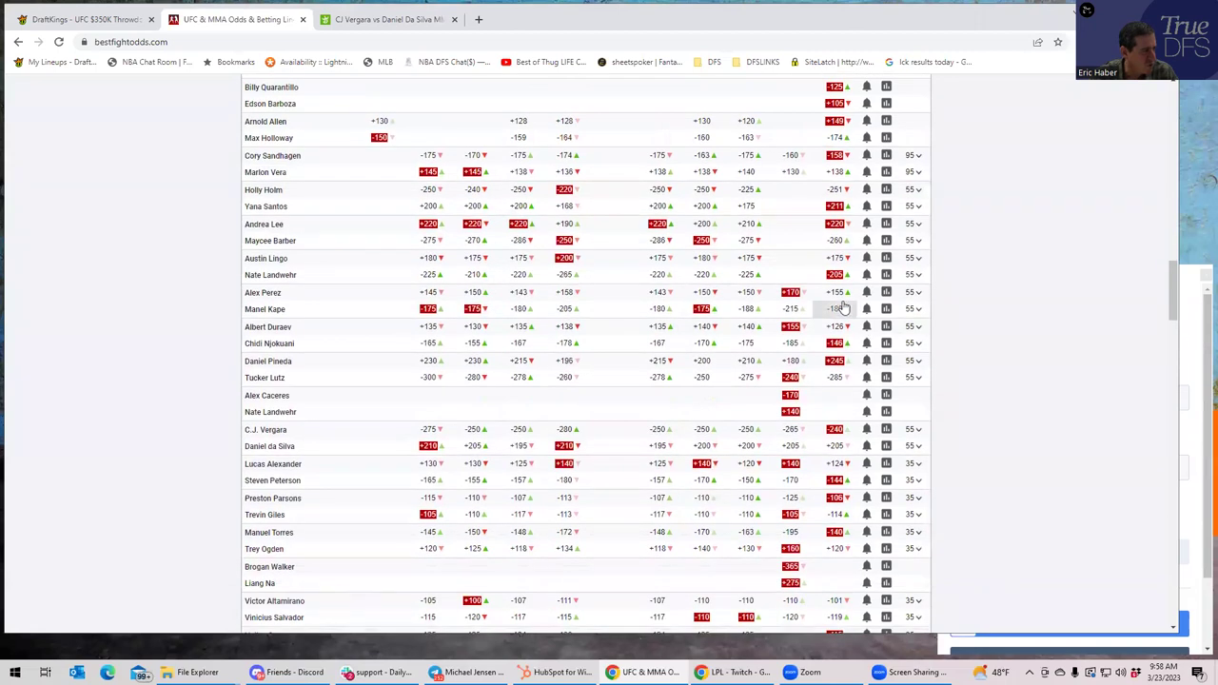
left_click(919, 345)
scroll(506, 427, "down", 2)
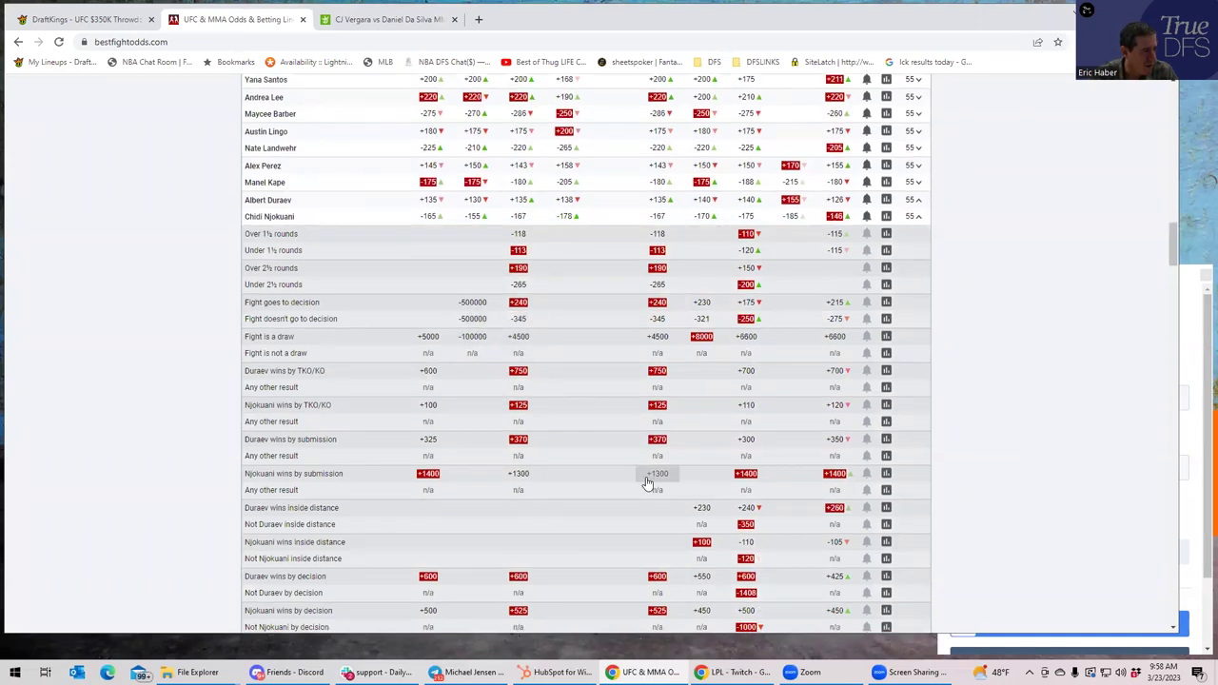
scroll(646, 482, "down", 1)
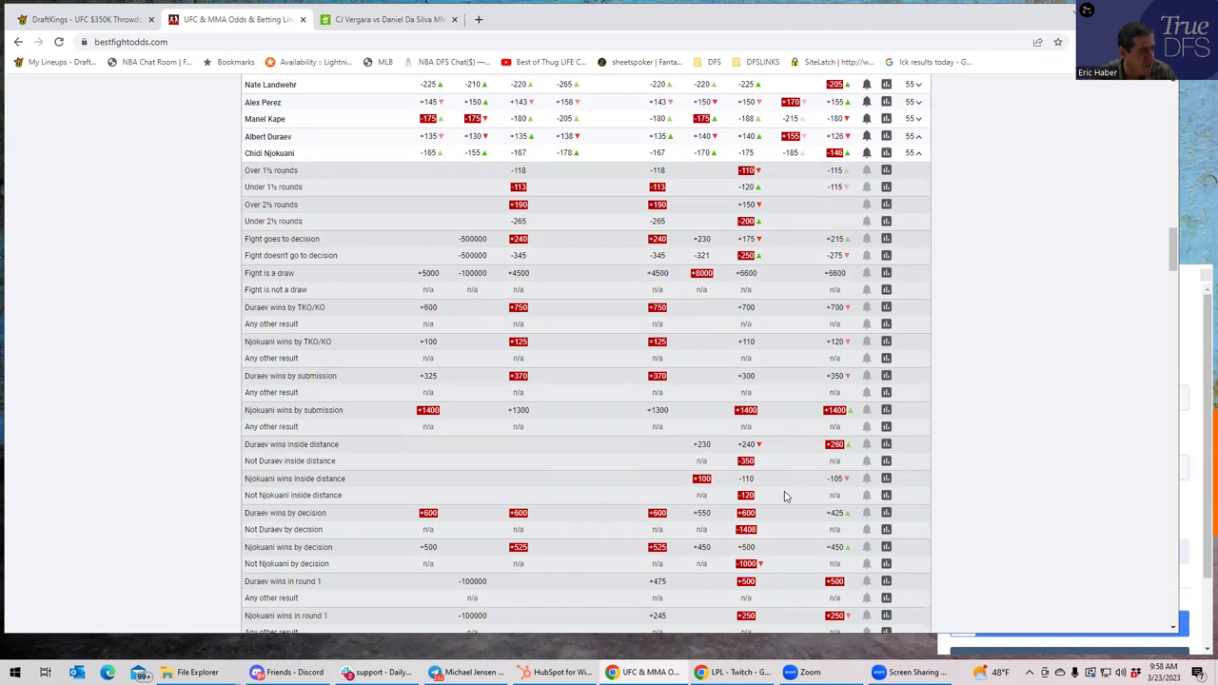
Switch to DraftKings Sportsbook, open the Chidi Njokuani vs Albert Duraev fight and examine its round props
left_click(356, 19)
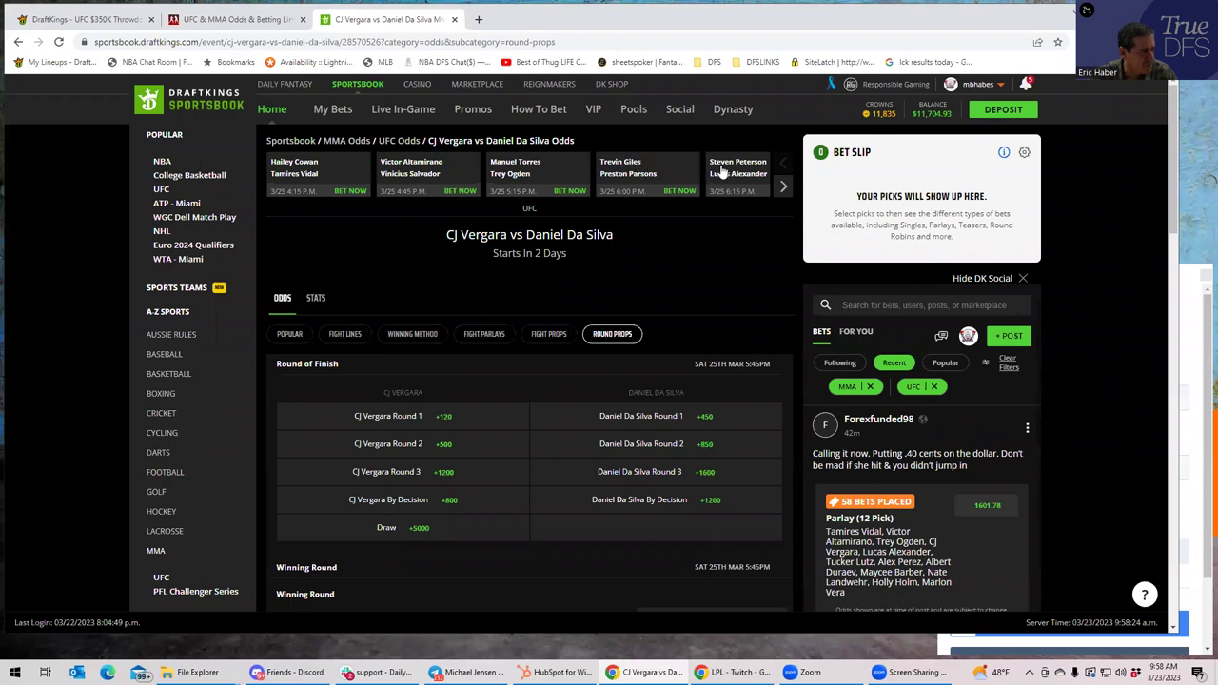
left_click(781, 186)
left_click(781, 187)
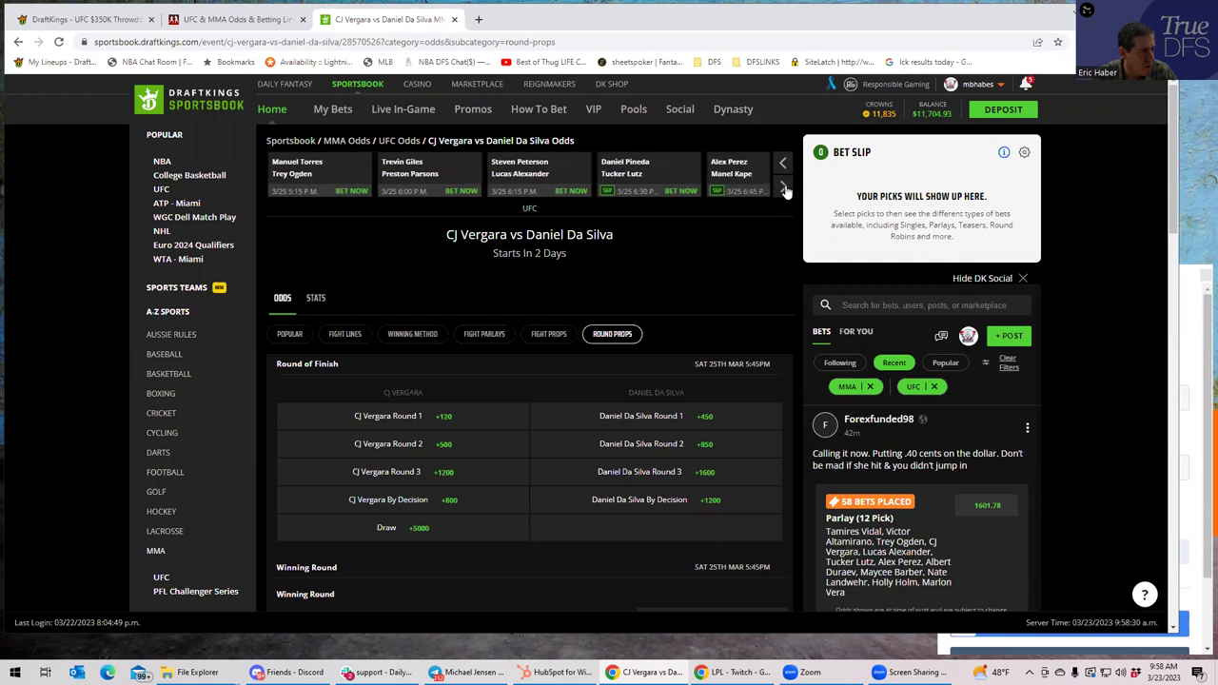
left_click(783, 187)
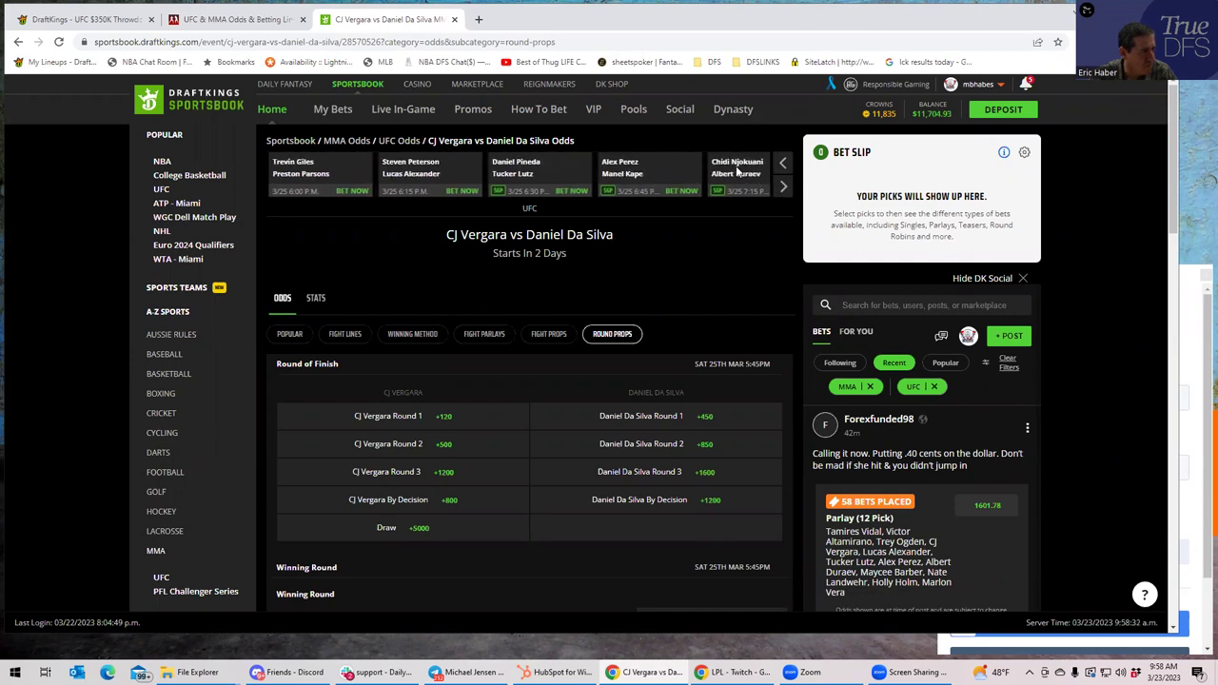
left_click(736, 169)
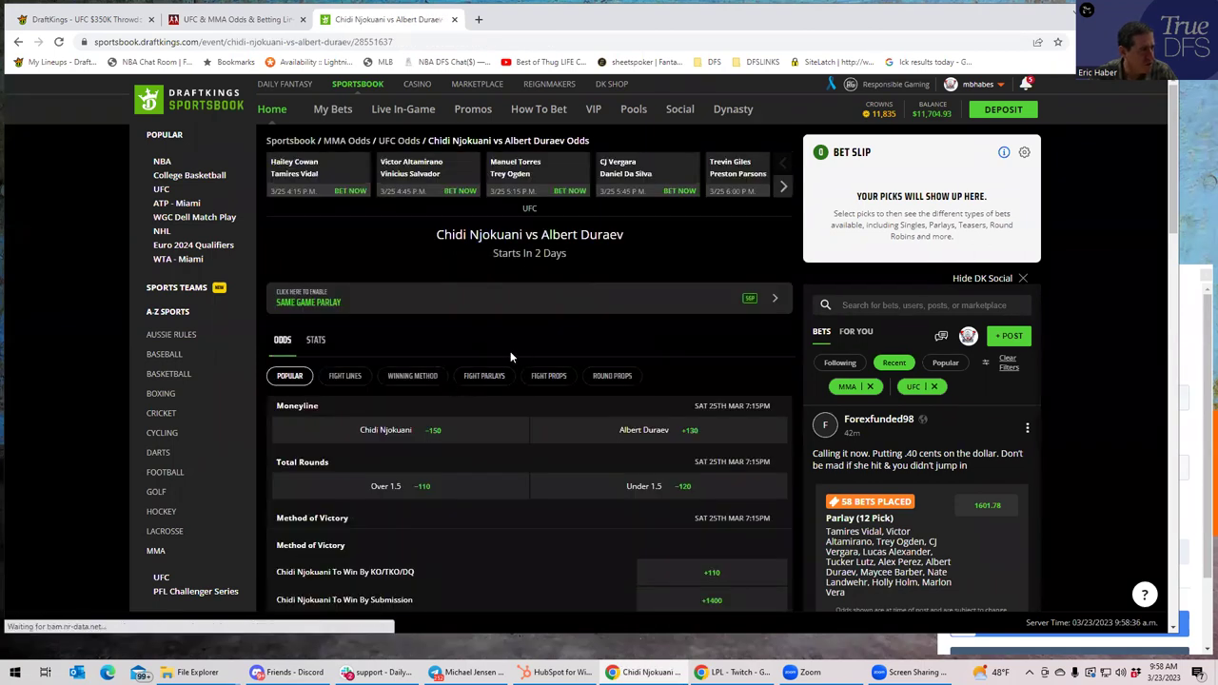
left_click(612, 376)
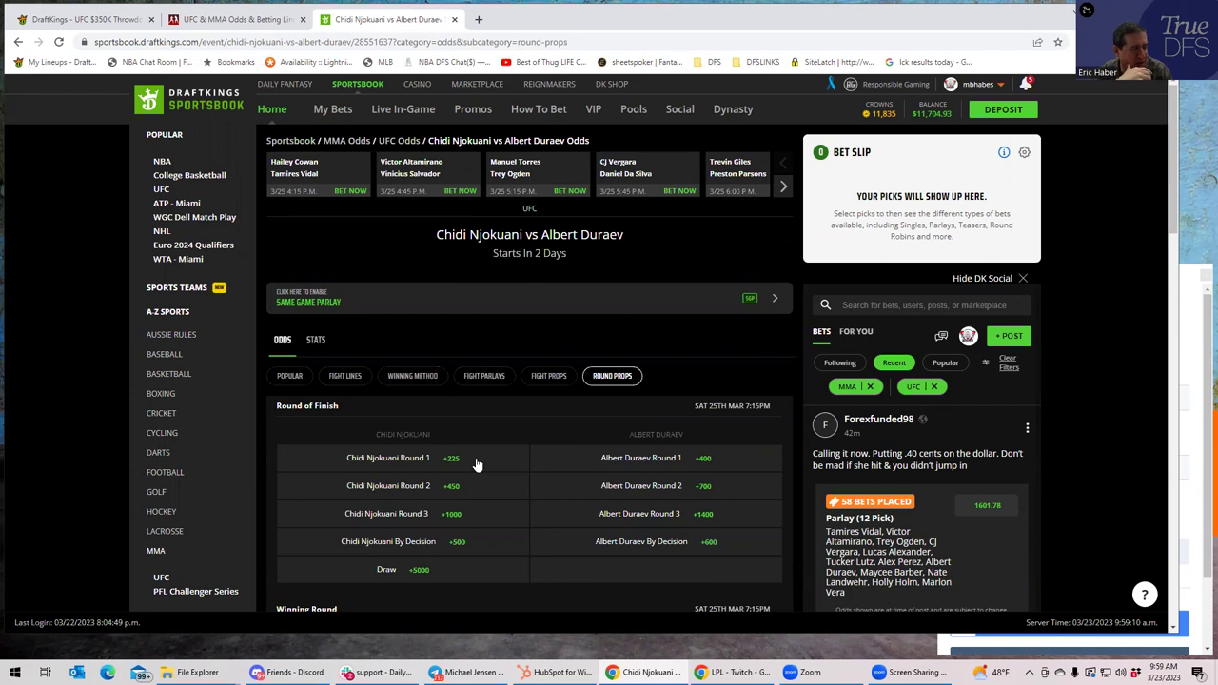
In the DraftKings contest lineup, search for "lutz", add Tucker Lutz and remove CJ Vergara
key("ctrl+1")
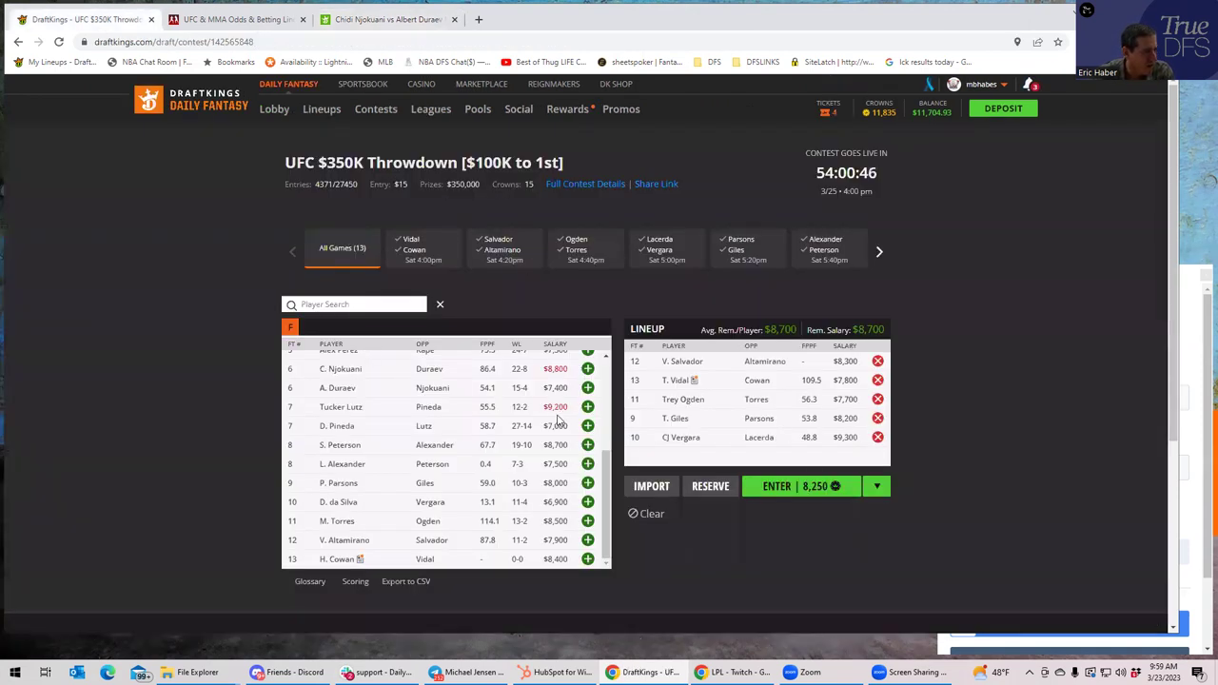
left_click_drag(608, 486, 603, 403)
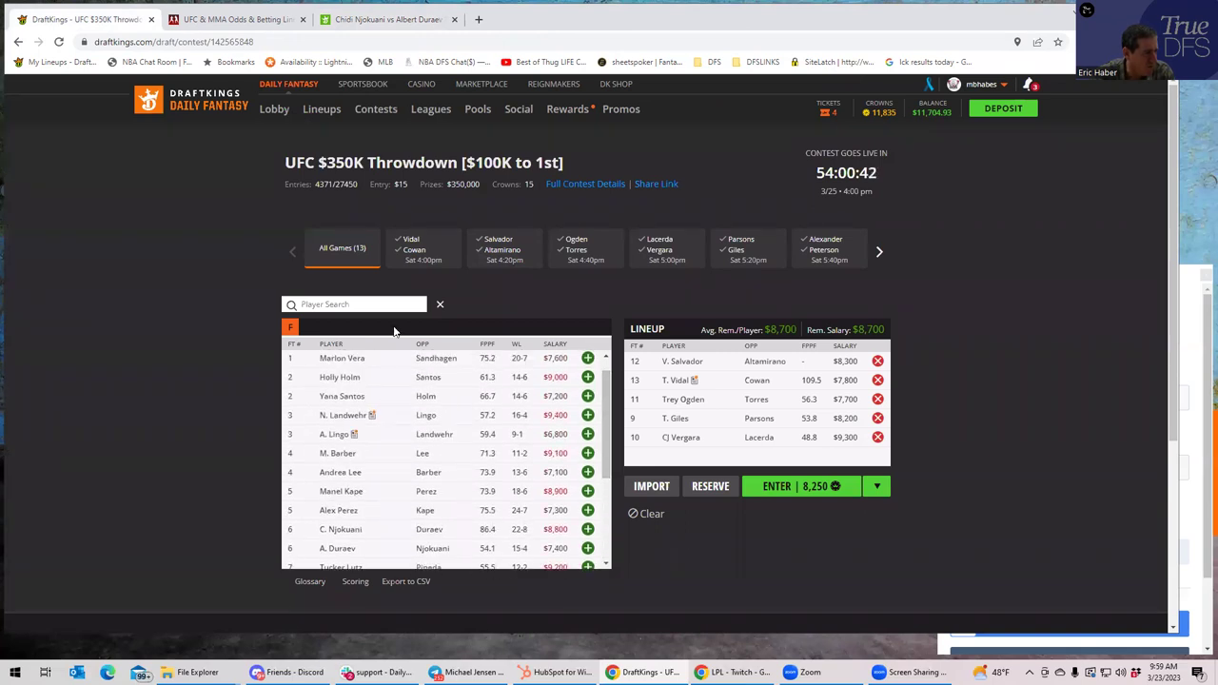
left_click(344, 305)
type("lutz")
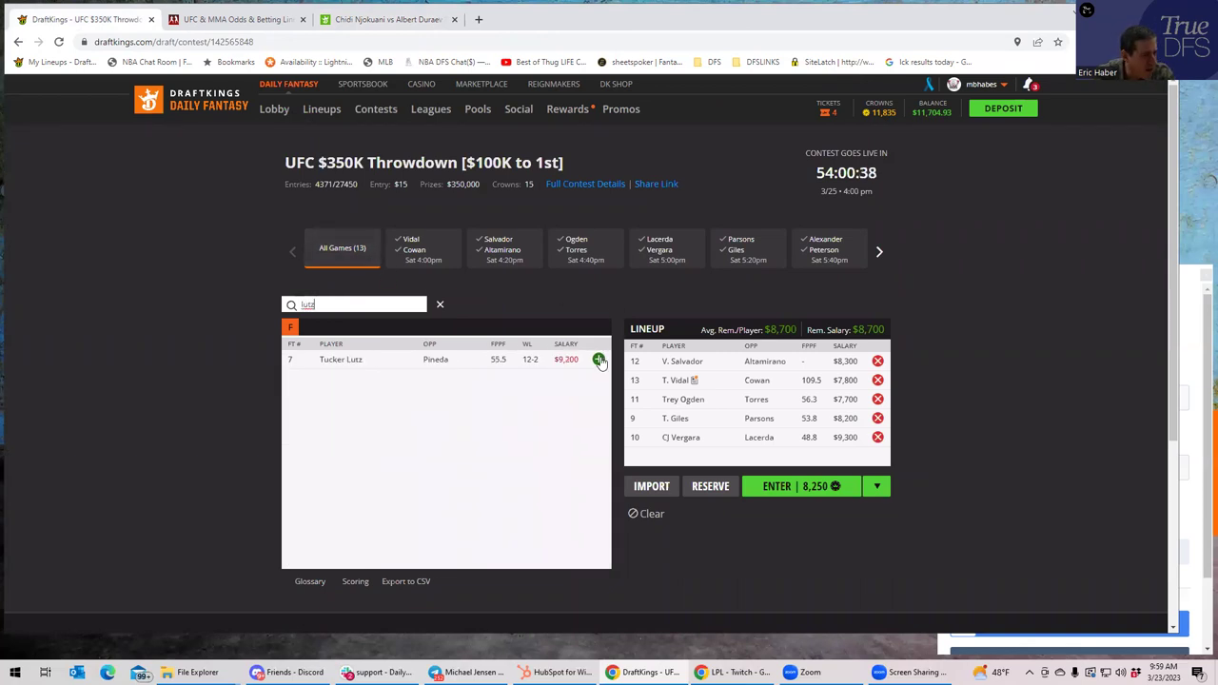
left_click(598, 360)
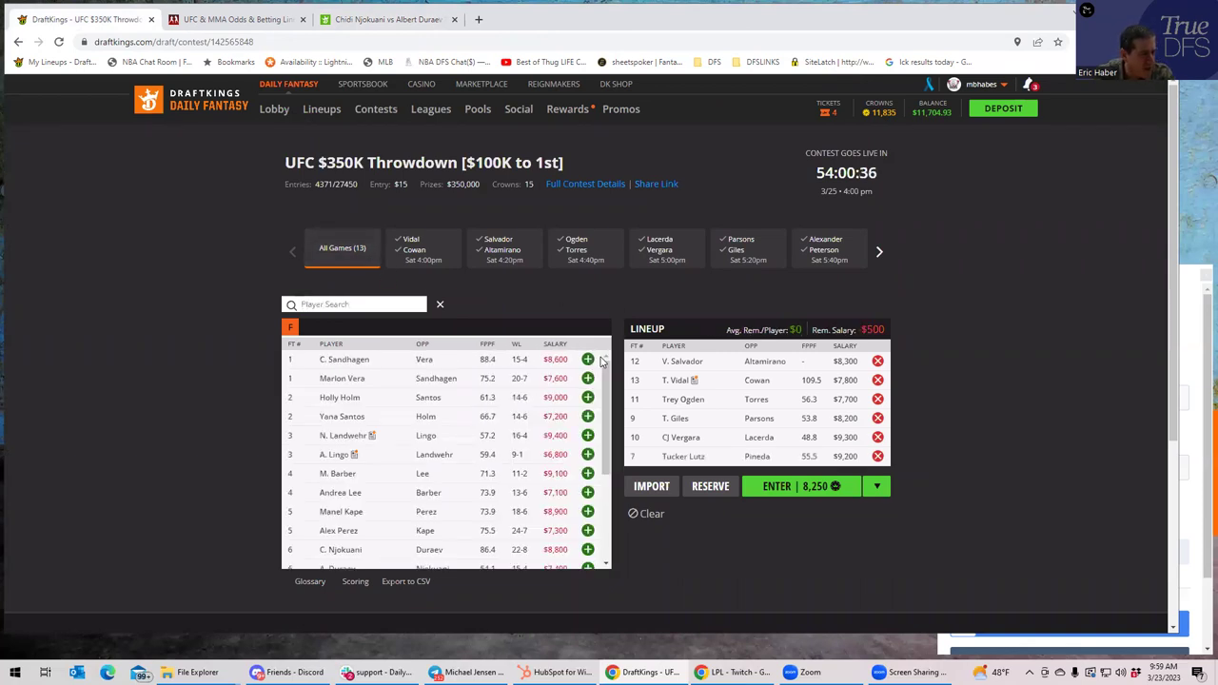
left_click(878, 437)
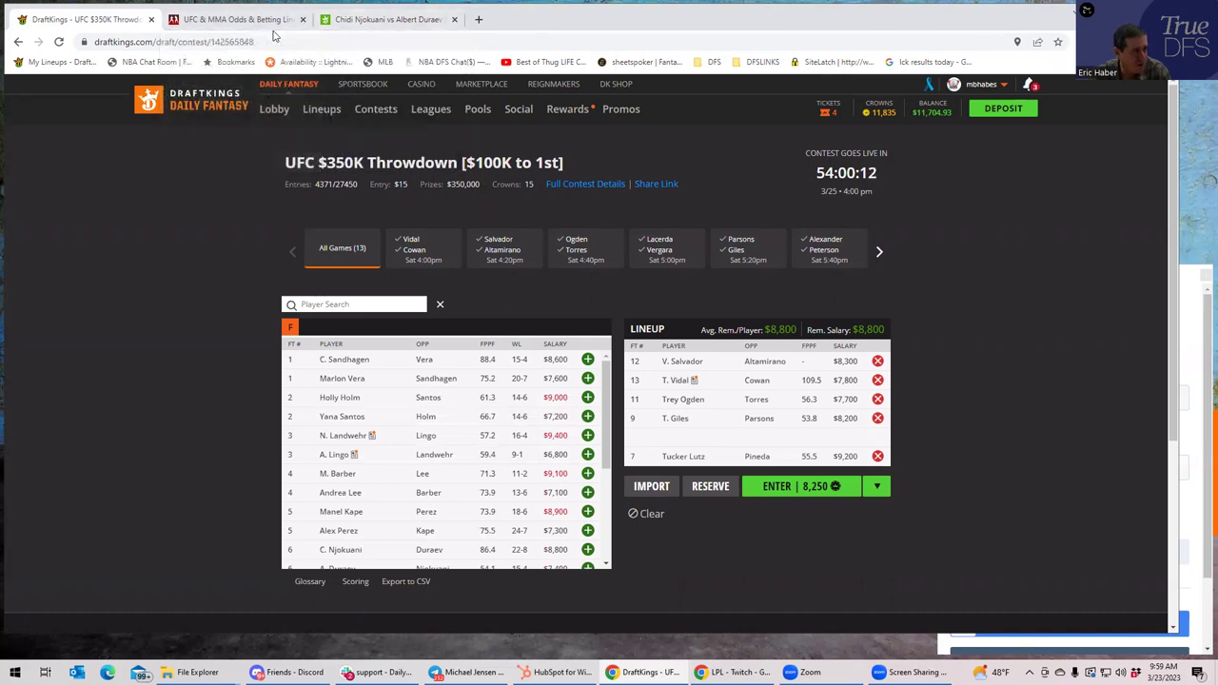
Go back to bestfightodds.com, collapse the Albert Duraev vs Chidi Njokuani props and reopen them to recheck the inside-distance odds
left_click(386, 29)
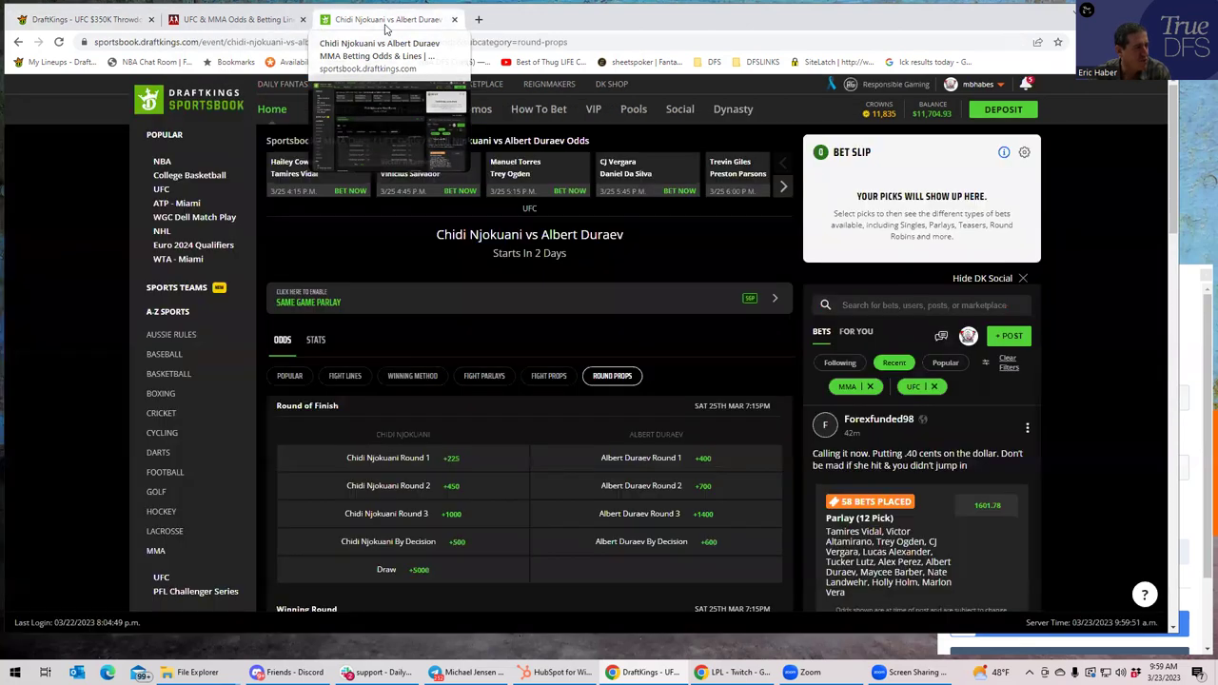
left_click(238, 20)
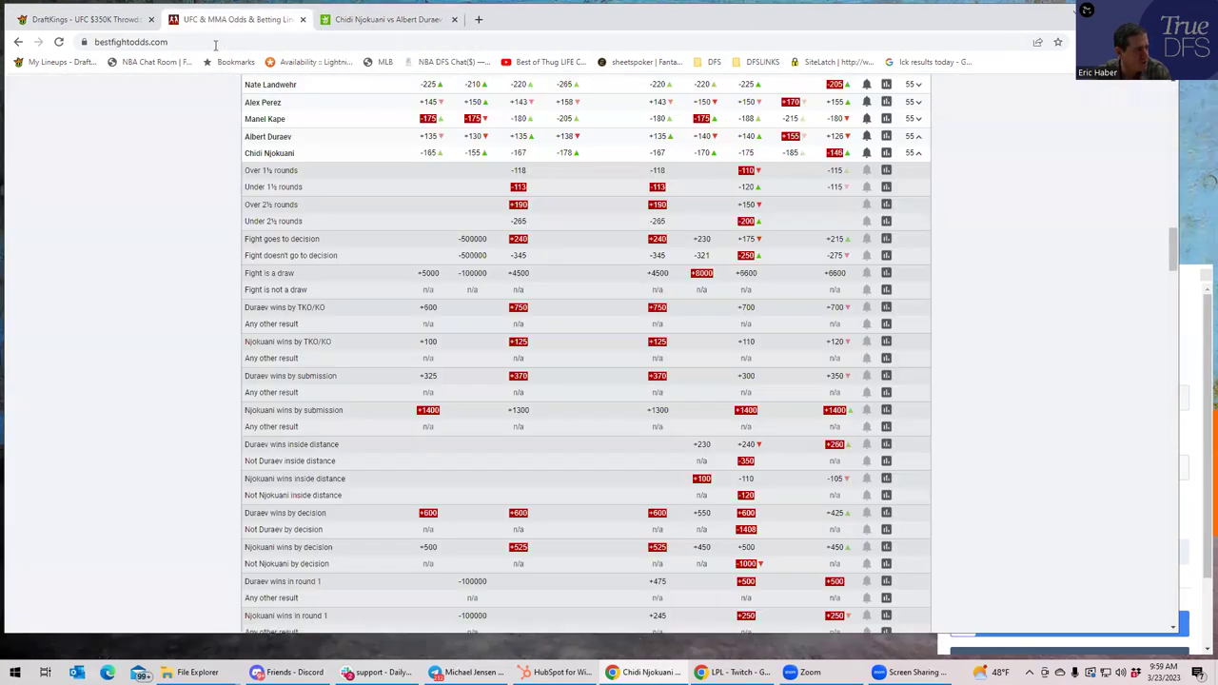
left_click(918, 153)
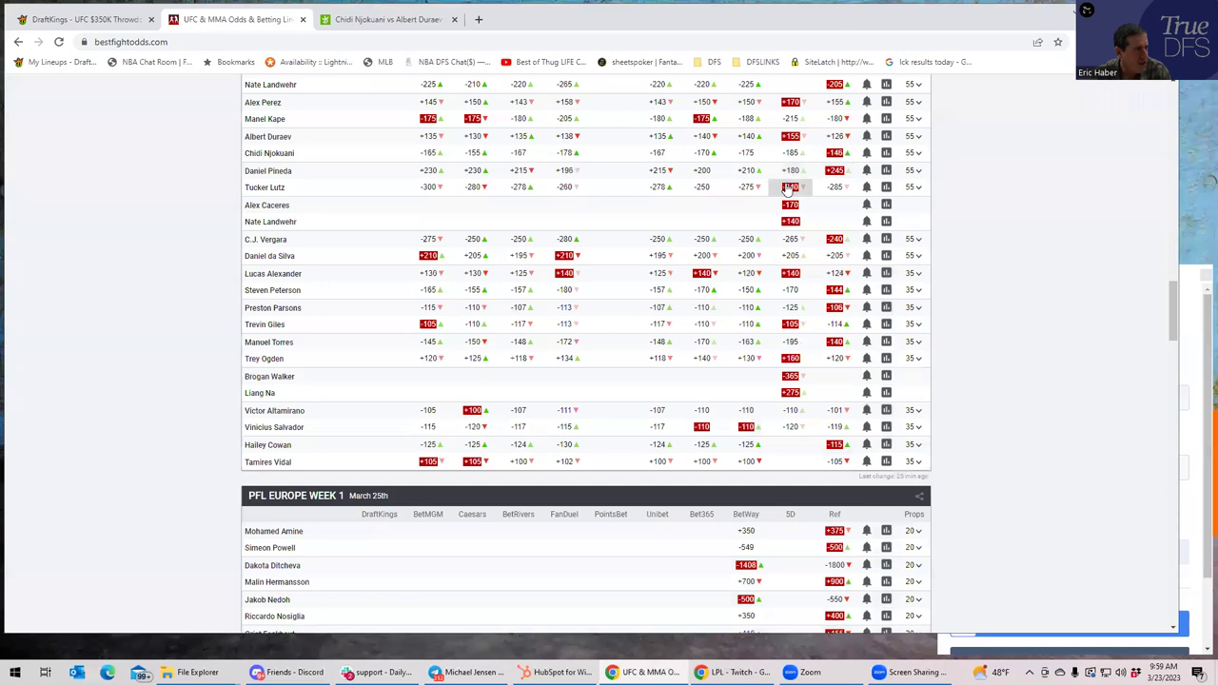
scroll(864, 218, "up", 1)
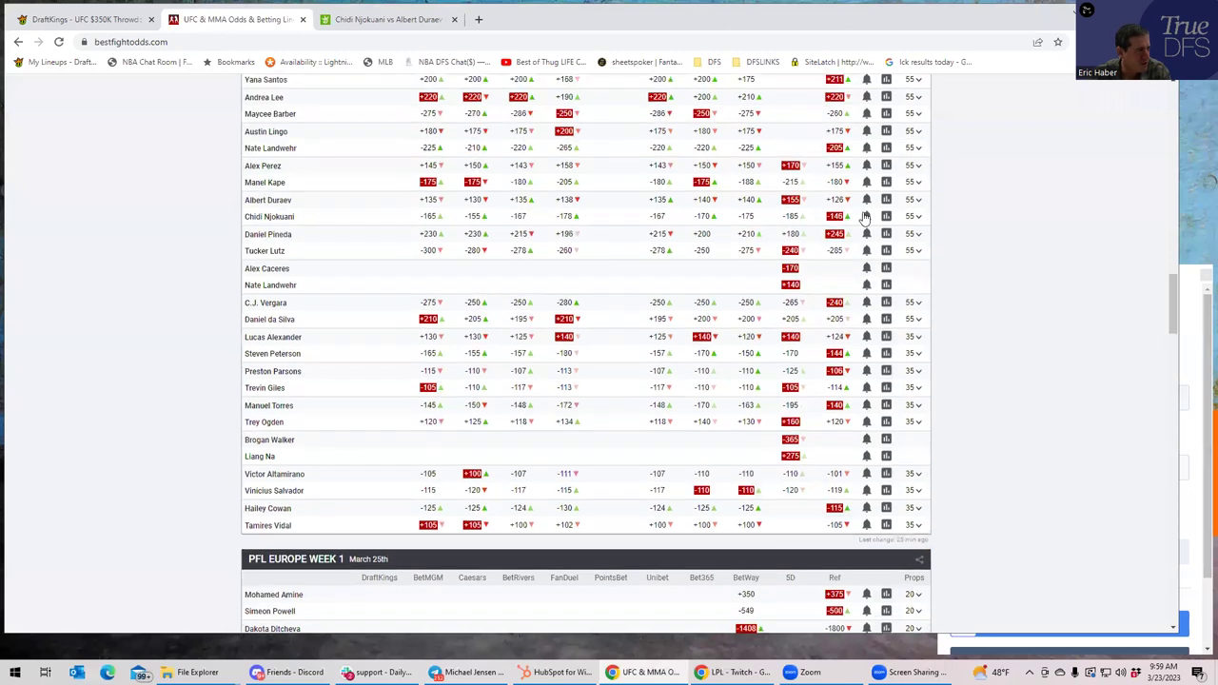
left_click(916, 206)
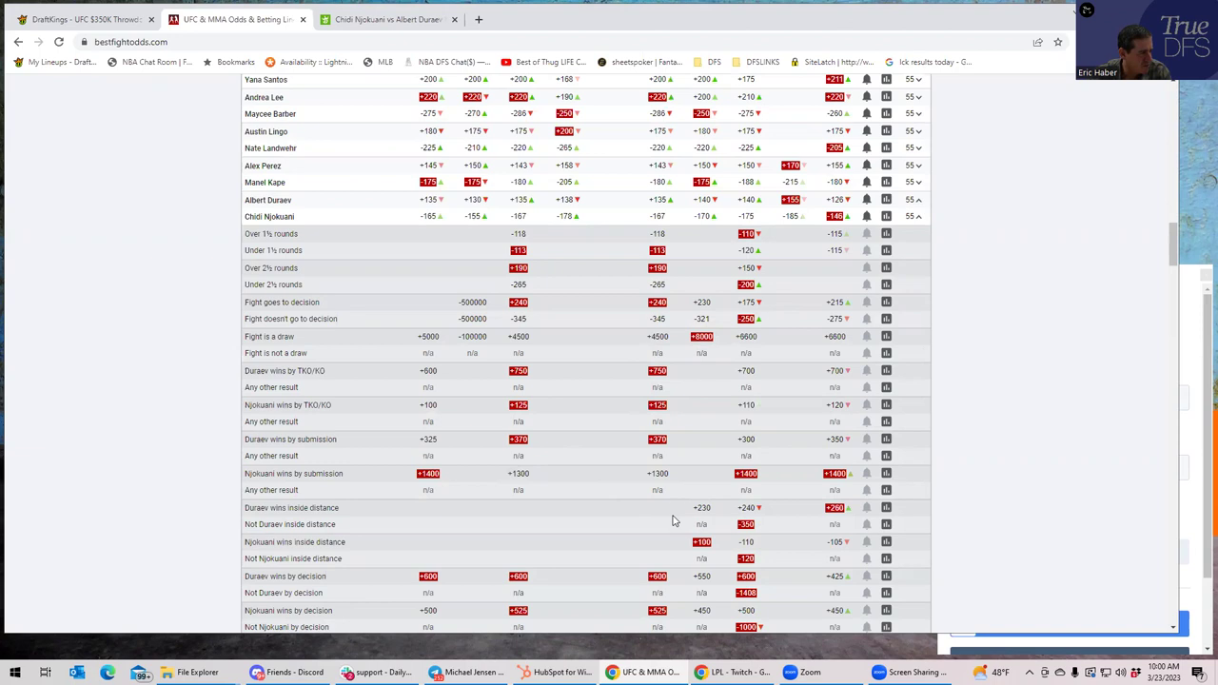
Examine the inside-distance and decision odds in the Albert Duraev vs Chidi Njokuani props, reopening them once for a recheck, and collapse them
scroll(674, 524, "down", 3)
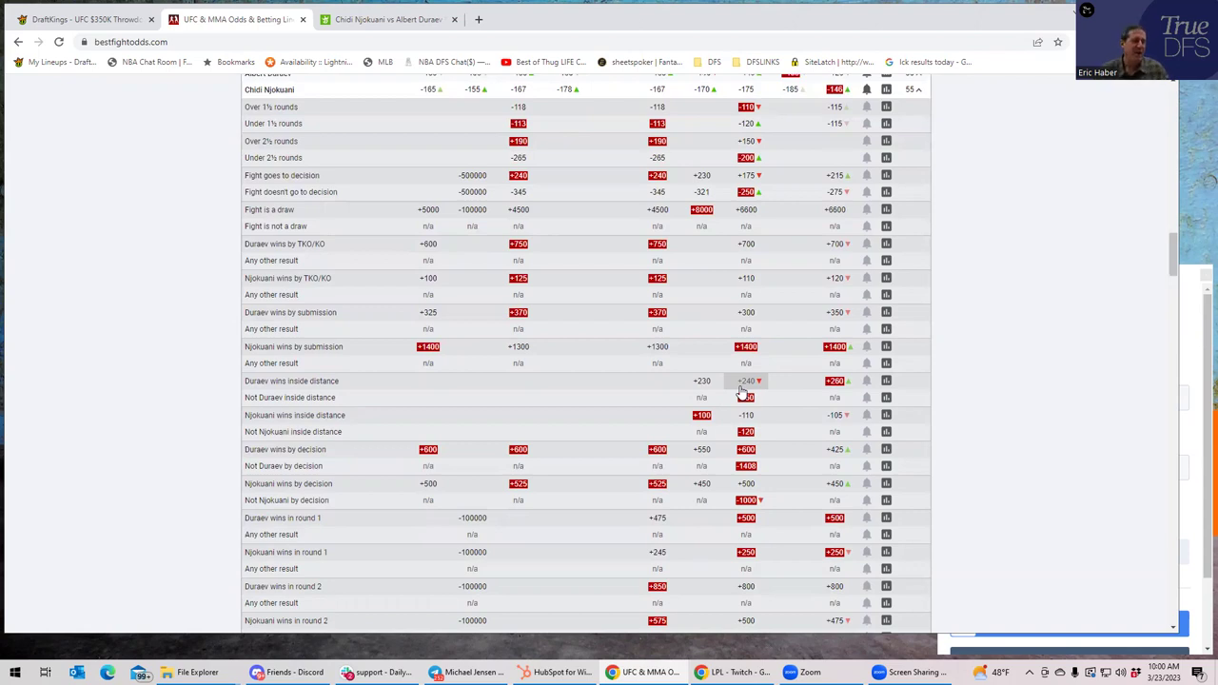
left_click(918, 95)
scroll(993, 225, "up", 1)
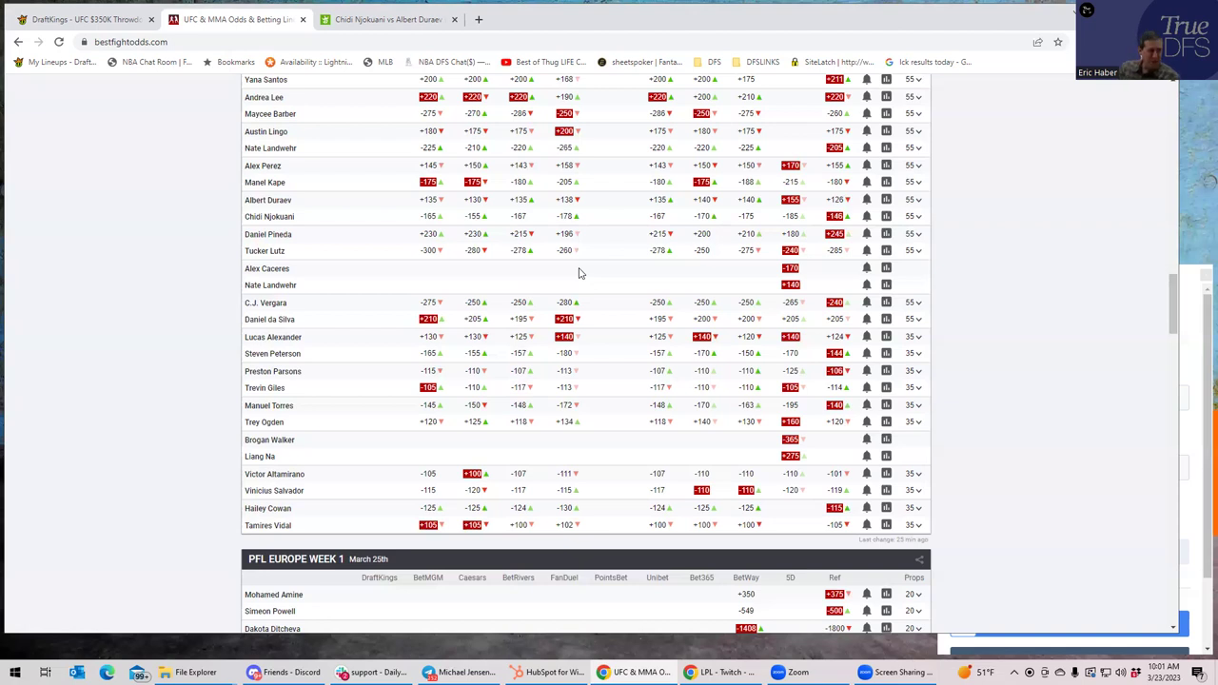
left_click(917, 200)
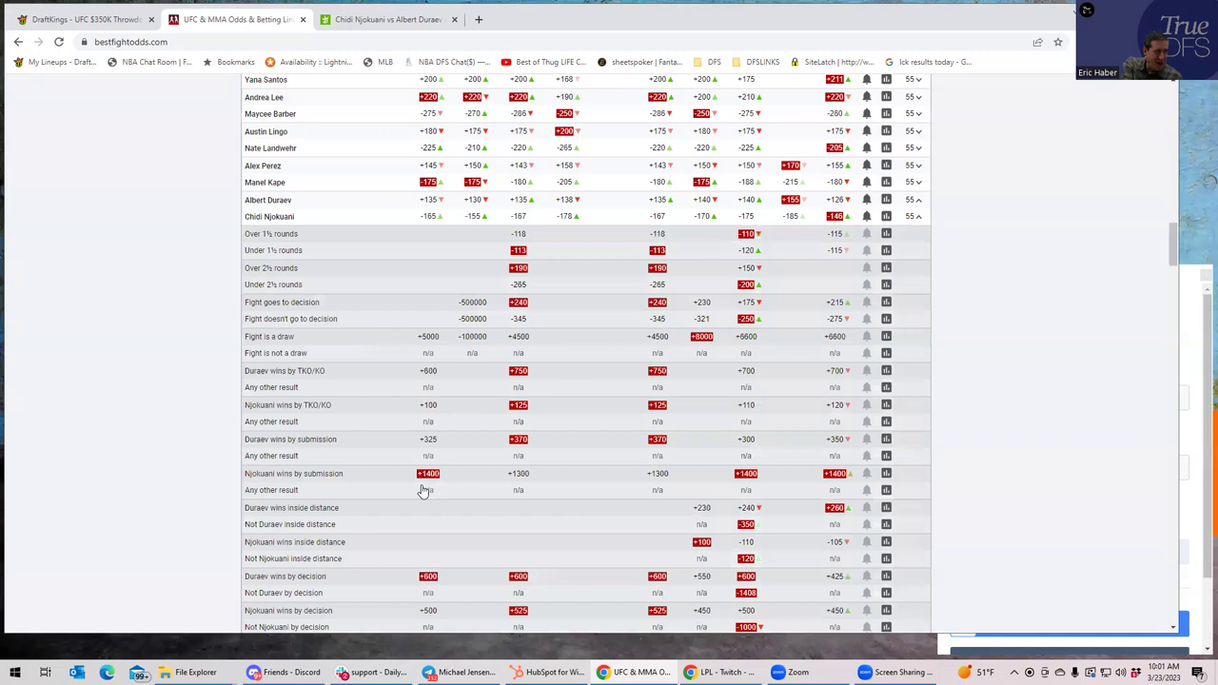
scroll(400, 509, "down", 3)
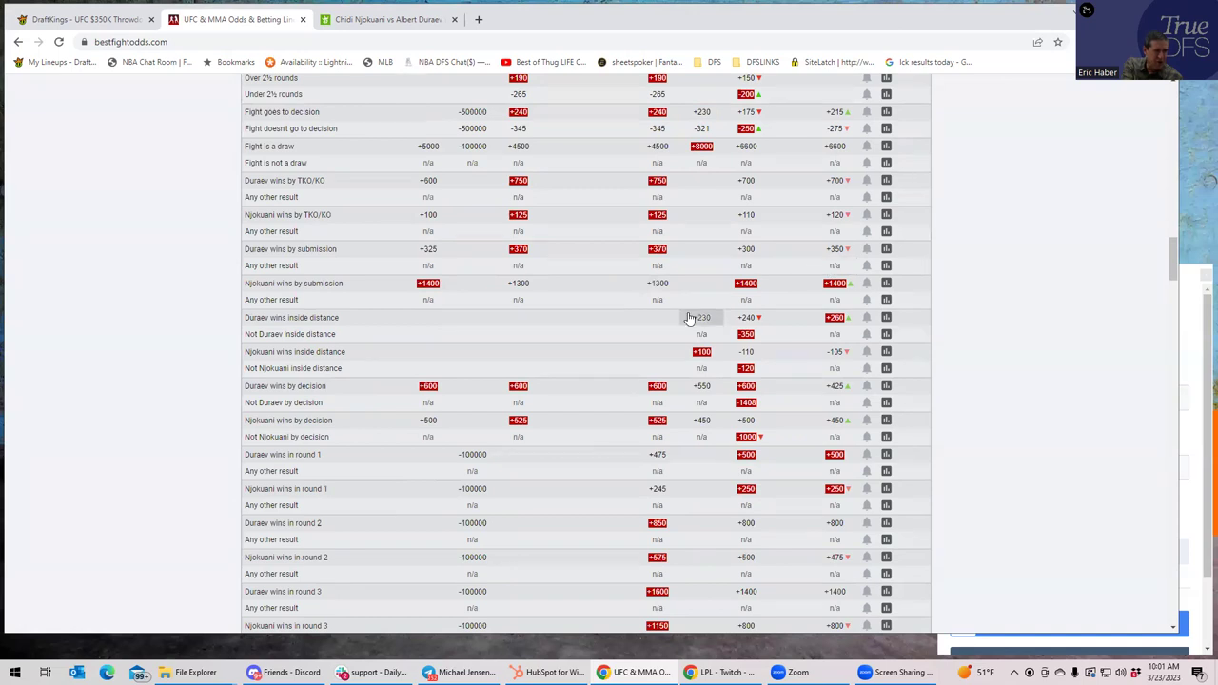
scroll(1028, 285, "up", 2)
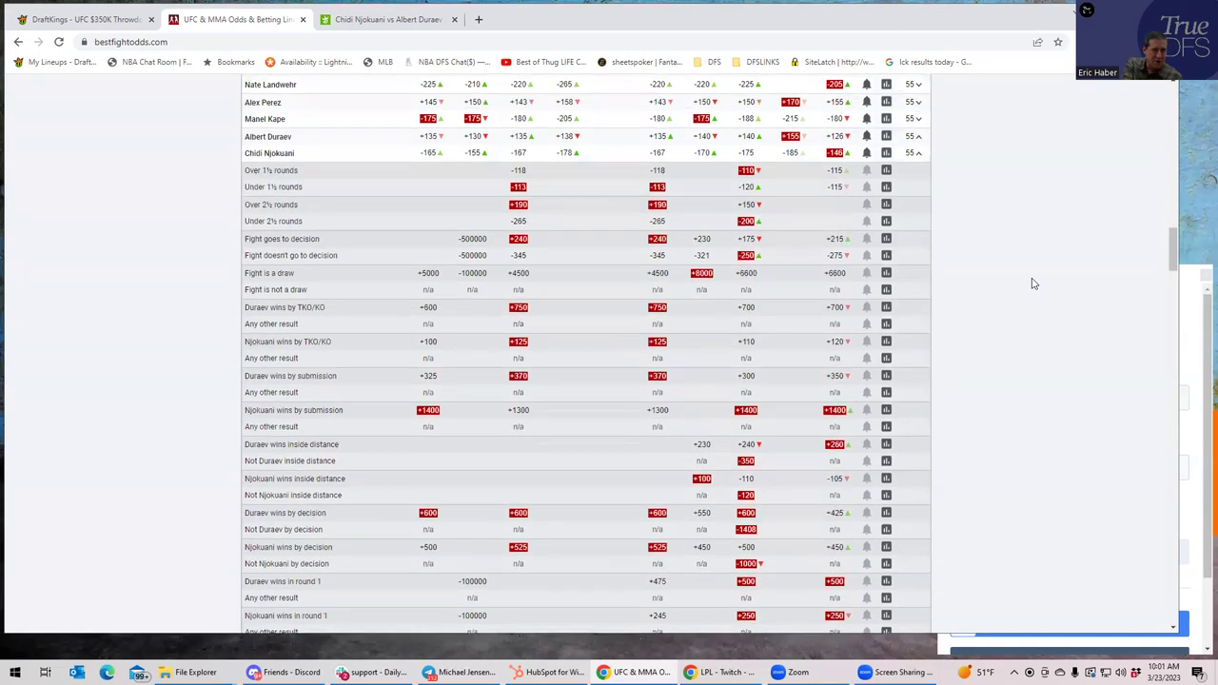
left_click(917, 153)
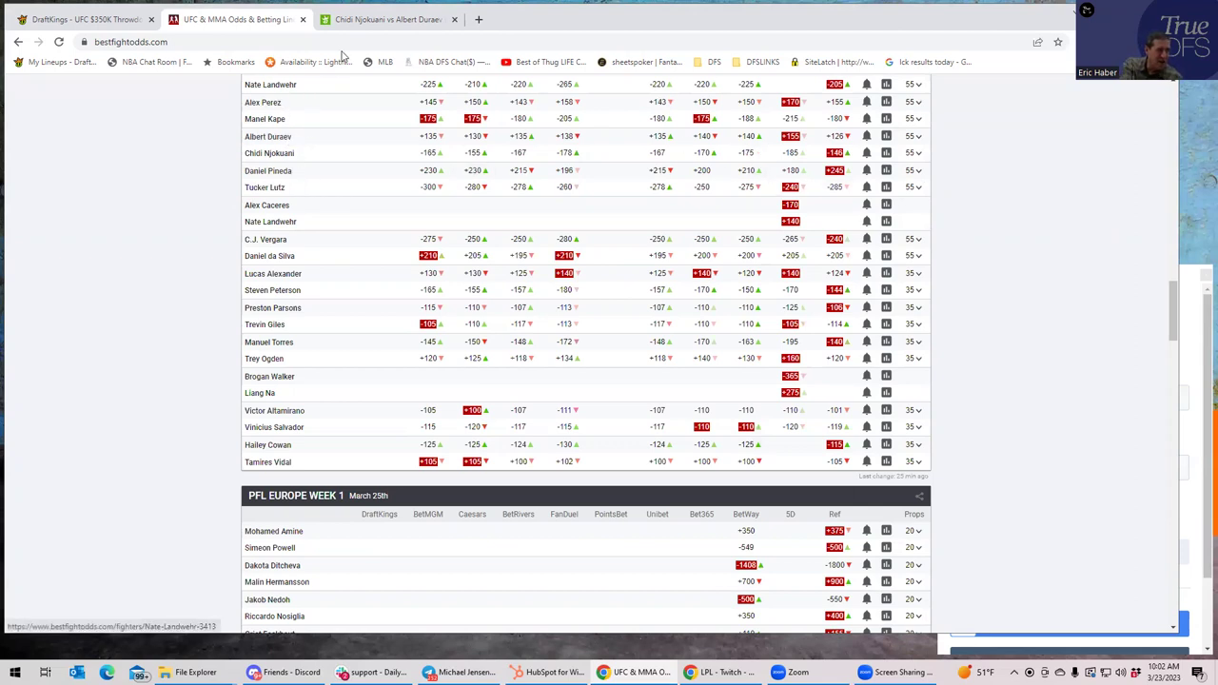
Switch to the DraftKings contest lineup, search for "dur" and add A. Duraev
left_click(119, 20)
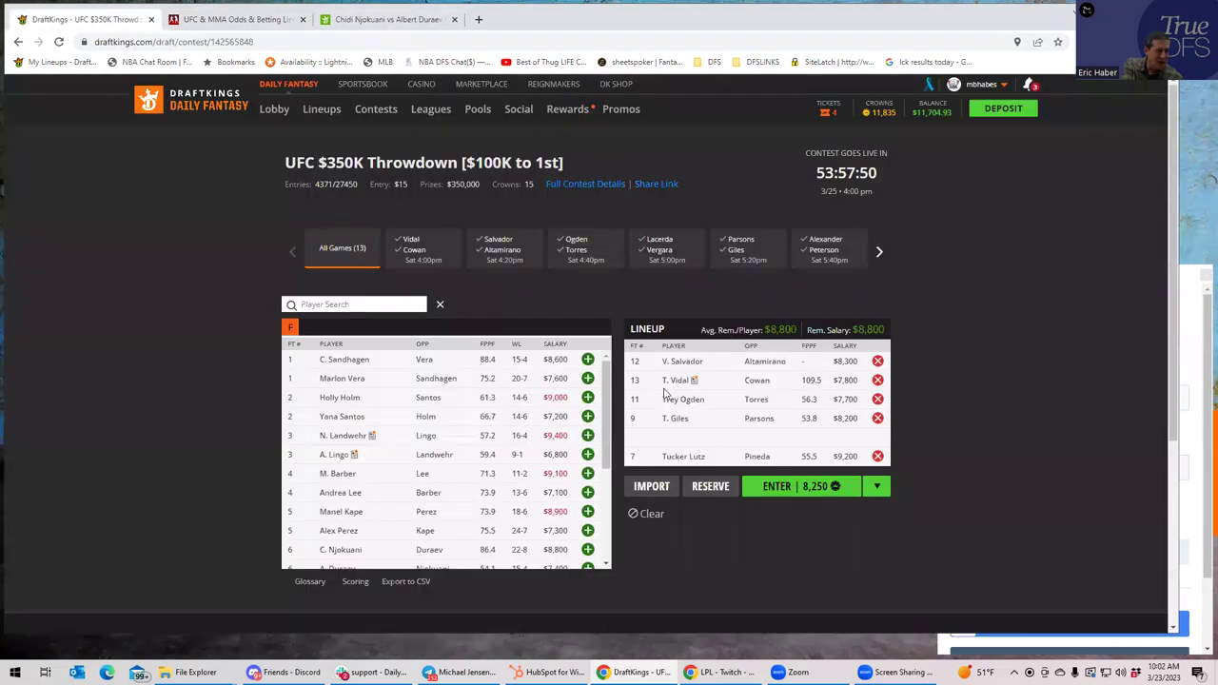
left_click(328, 304)
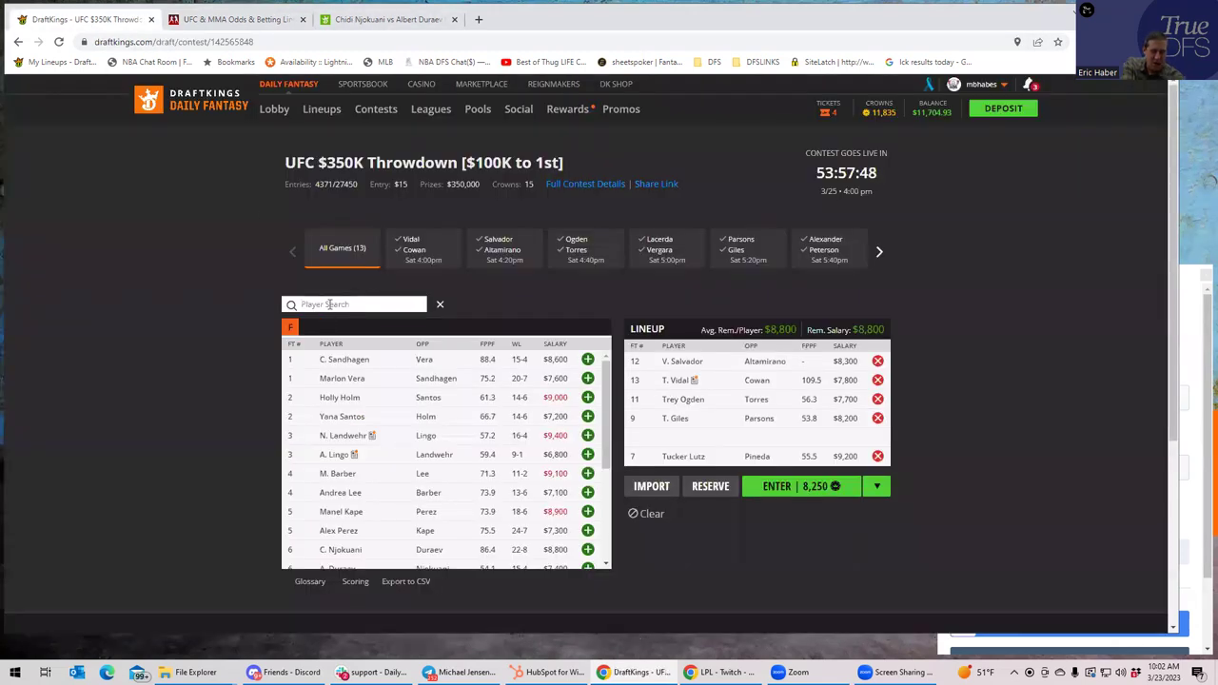
type("dur")
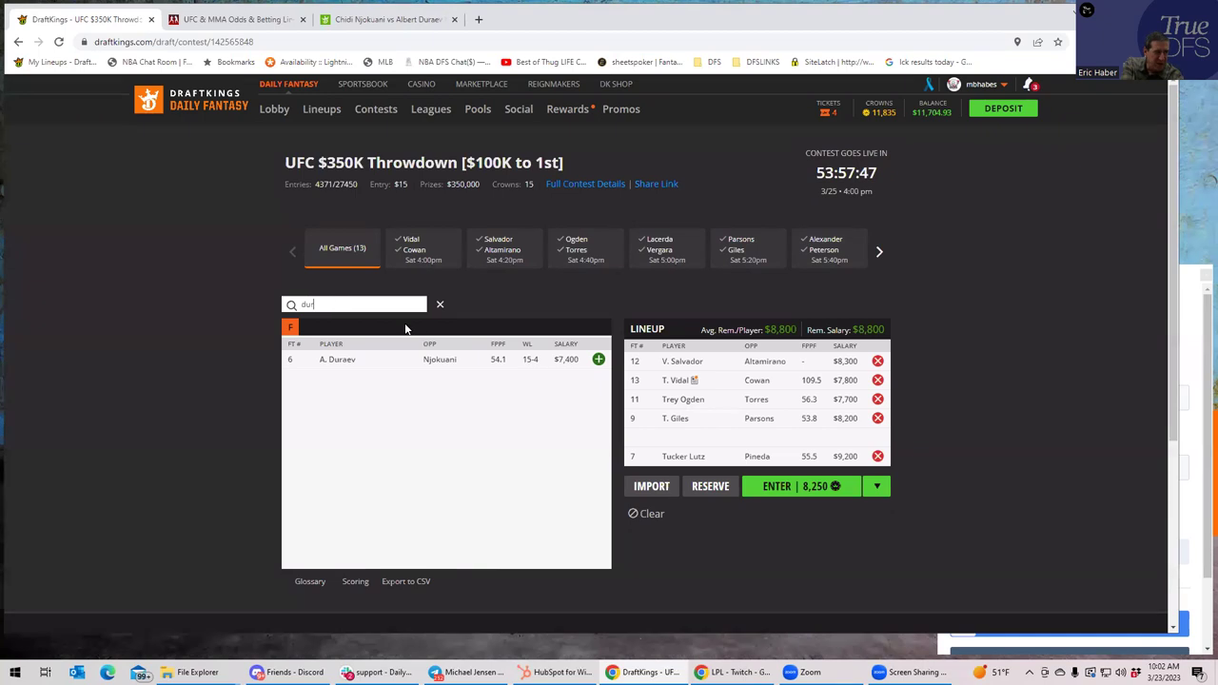
left_click(598, 360)
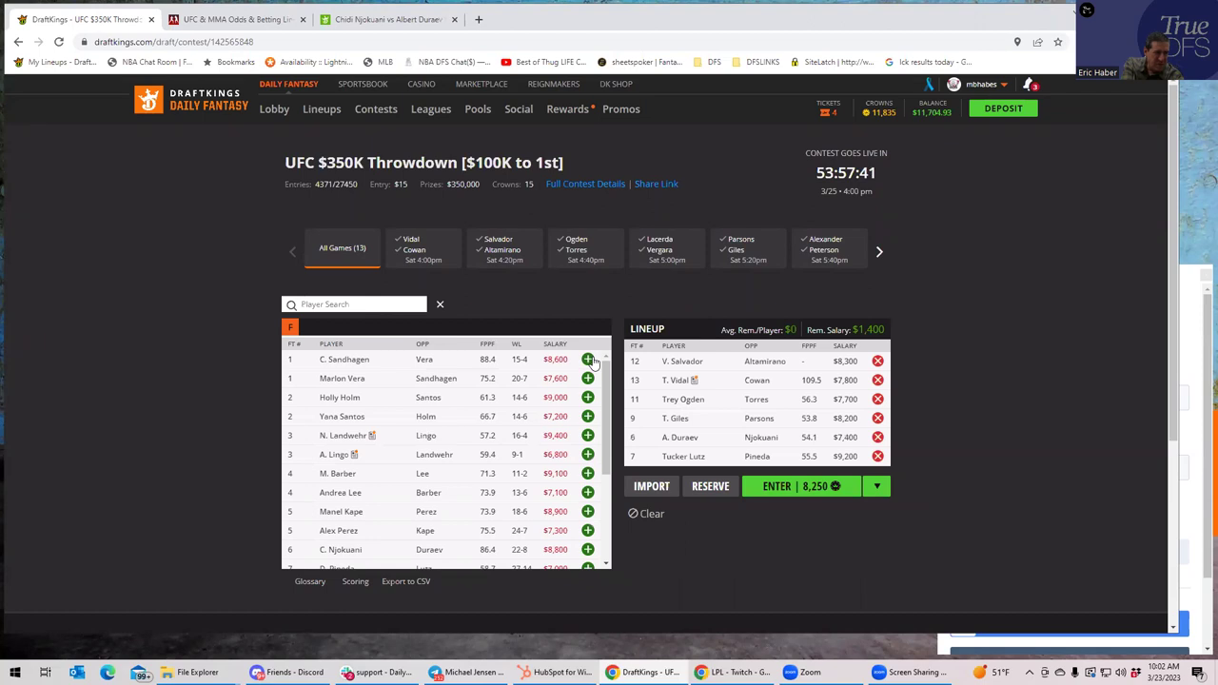
Remove T. Vidal from the lineup, sort the player pool by highest salary and add CJ Vergara
left_click(878, 380)
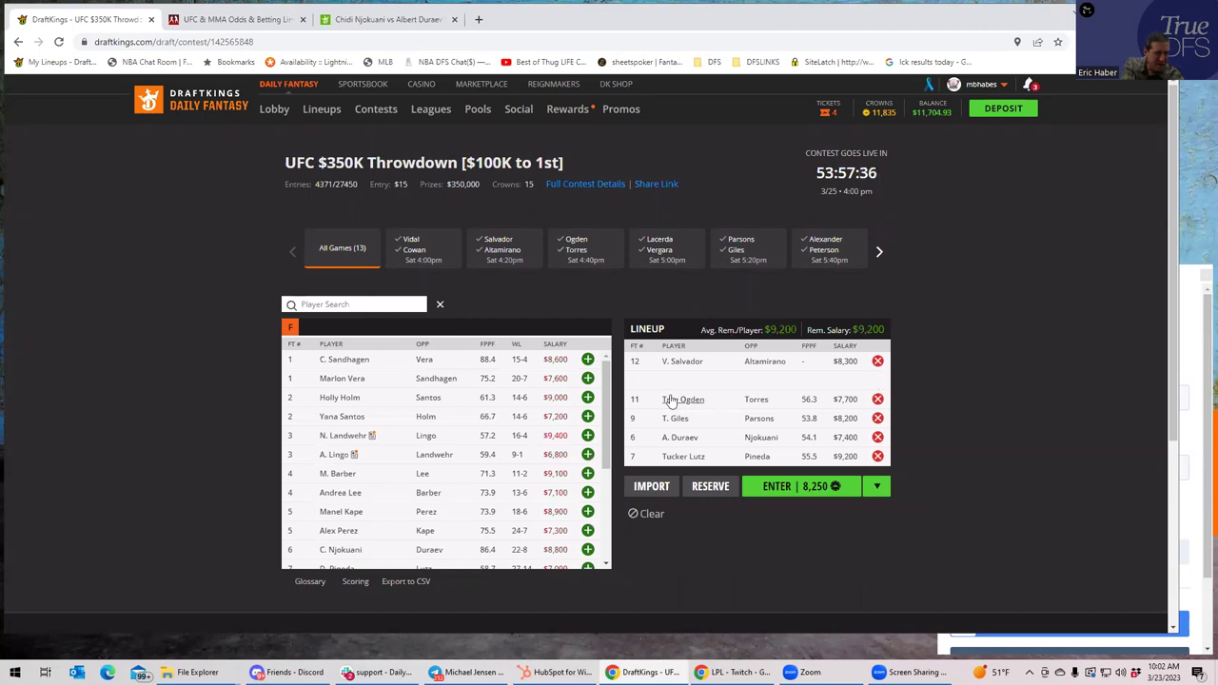
left_click(560, 345)
left_click(561, 344)
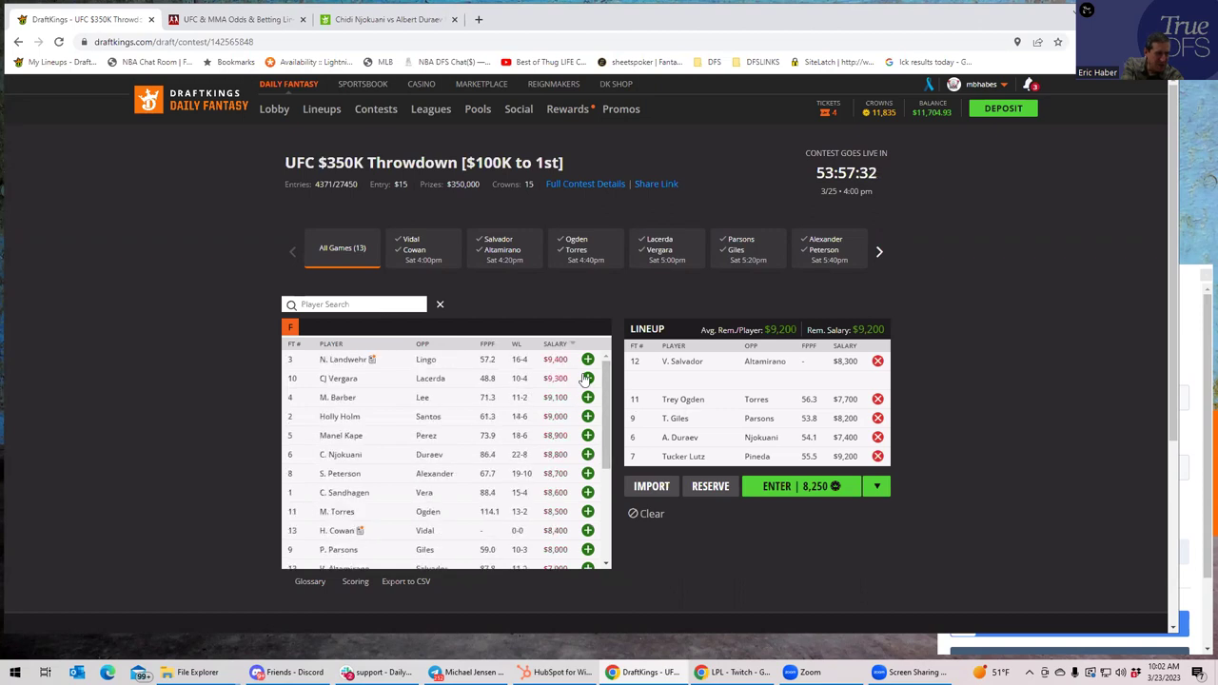
left_click(587, 379)
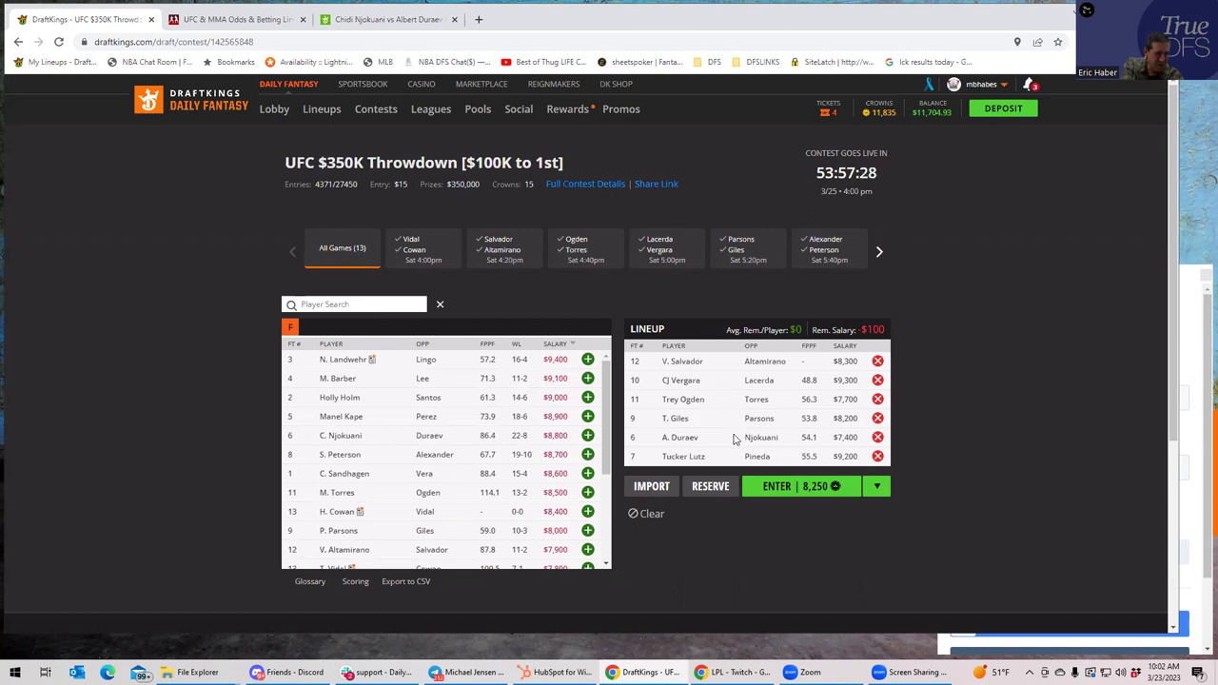
Replace T. Giles in the lineup with P. Parsons, found by searching for "par"
left_click(879, 419)
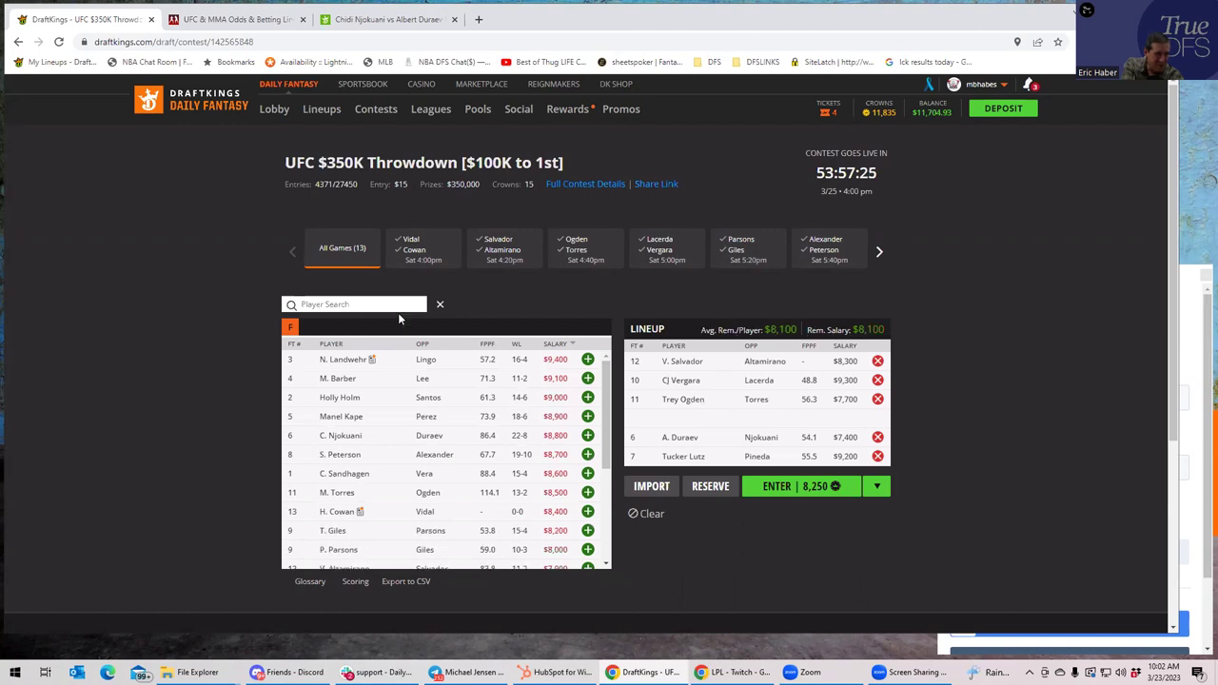
left_click(380, 305)
type("par")
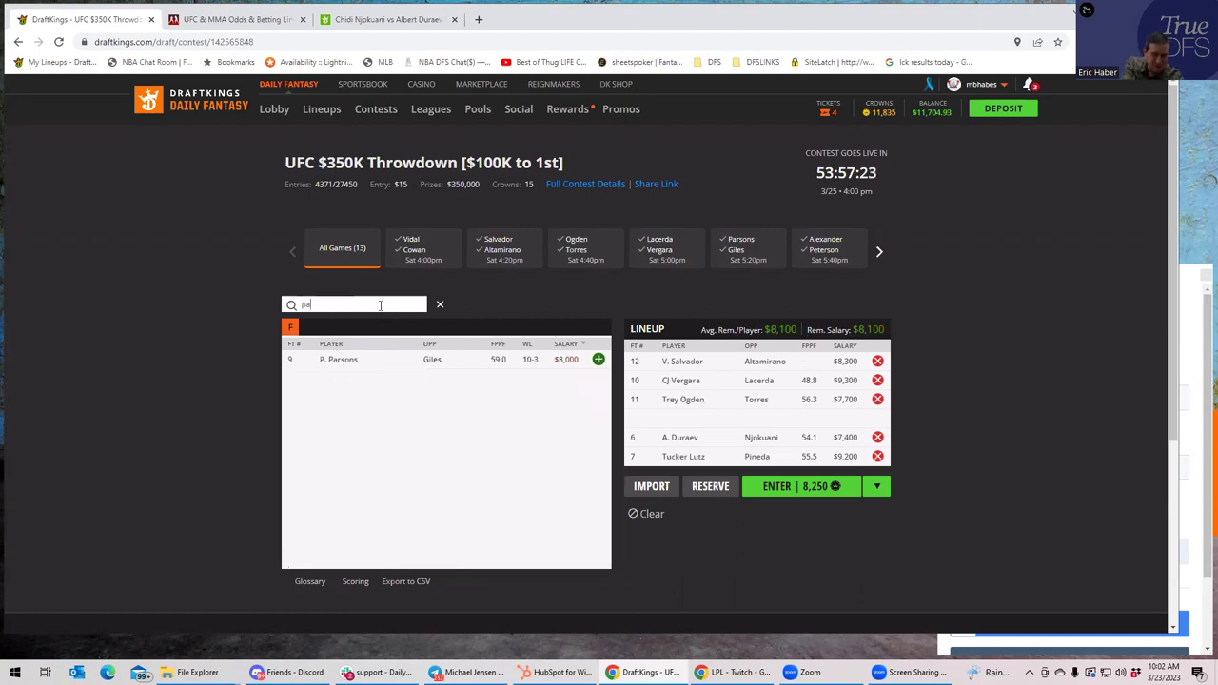
left_click(598, 360)
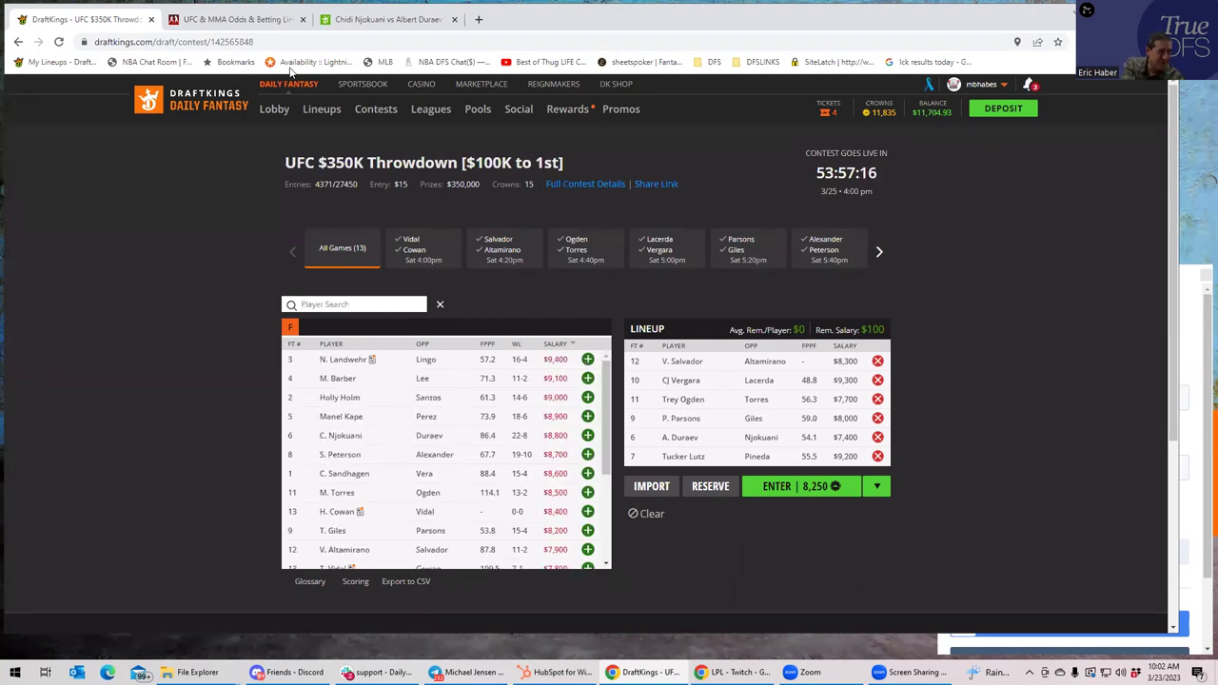
Return to bestfightodds.com, expand the Alex Perez vs Manel Kape props, examine the finish odds and collapse them
left_click(233, 19)
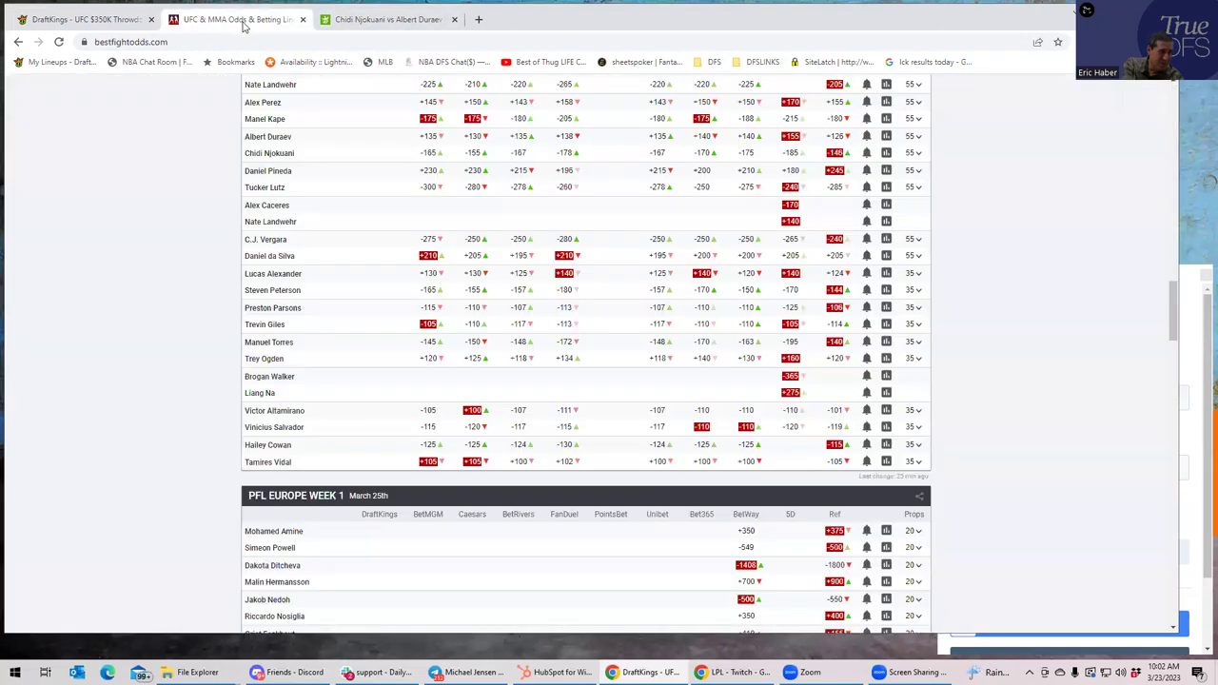
scroll(700, 276, "up", 2)
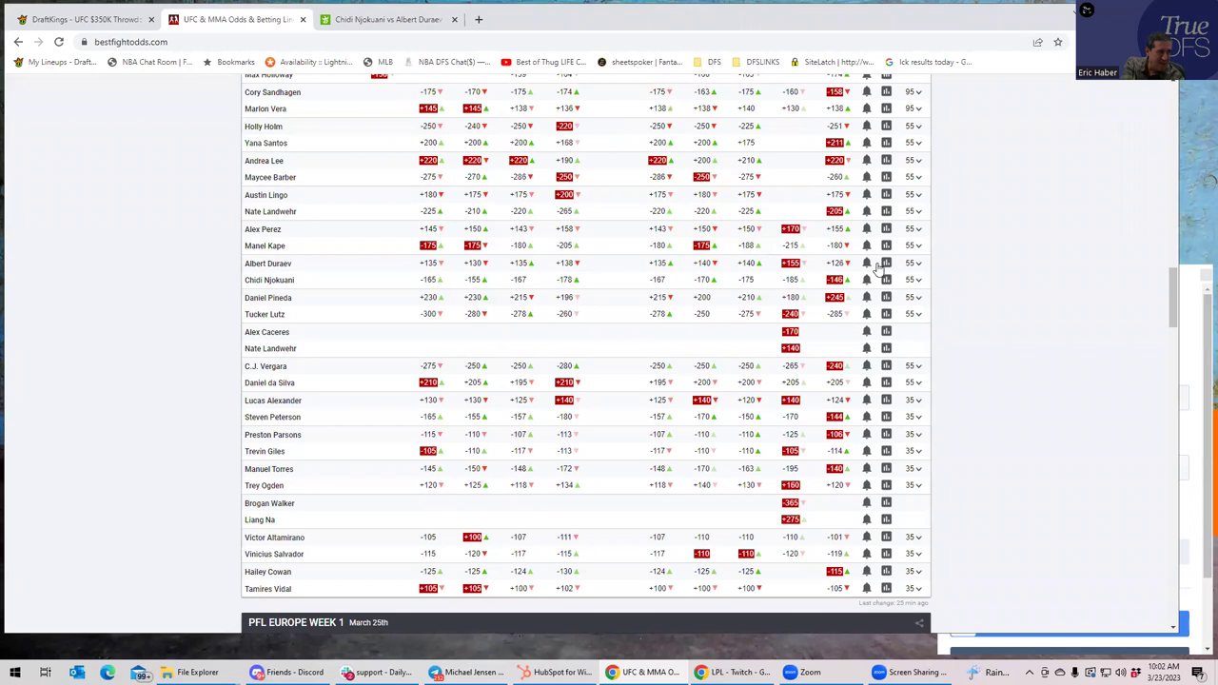
left_click(919, 247)
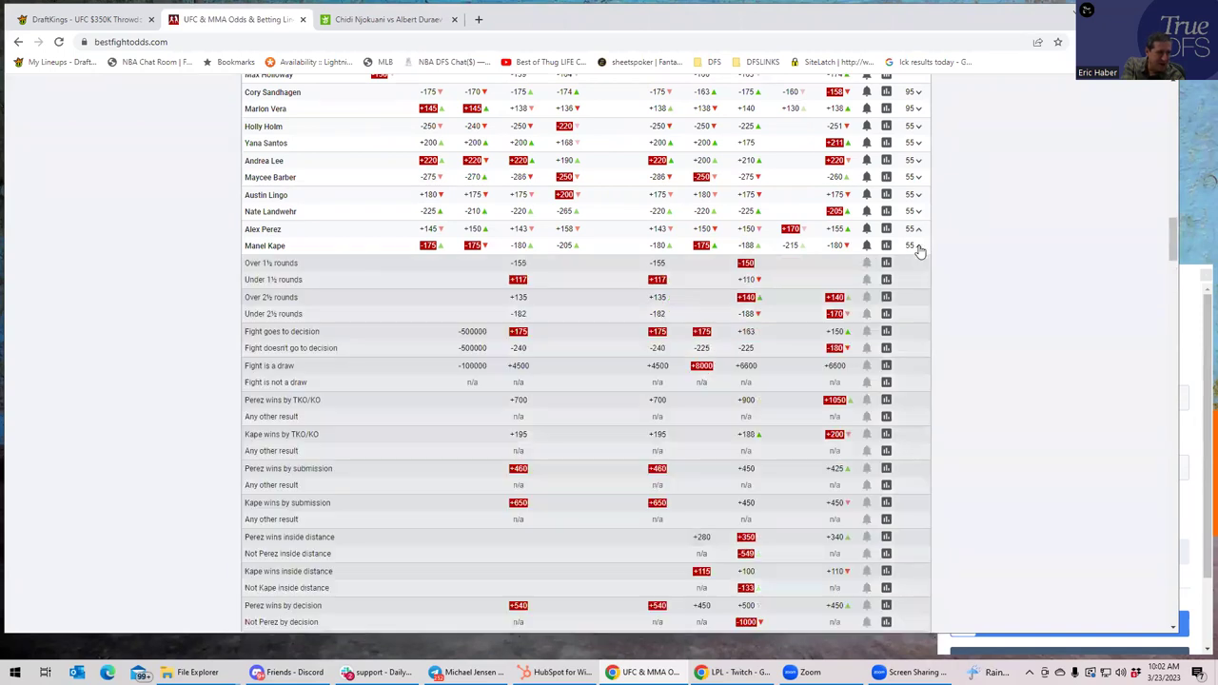
left_click(918, 248)
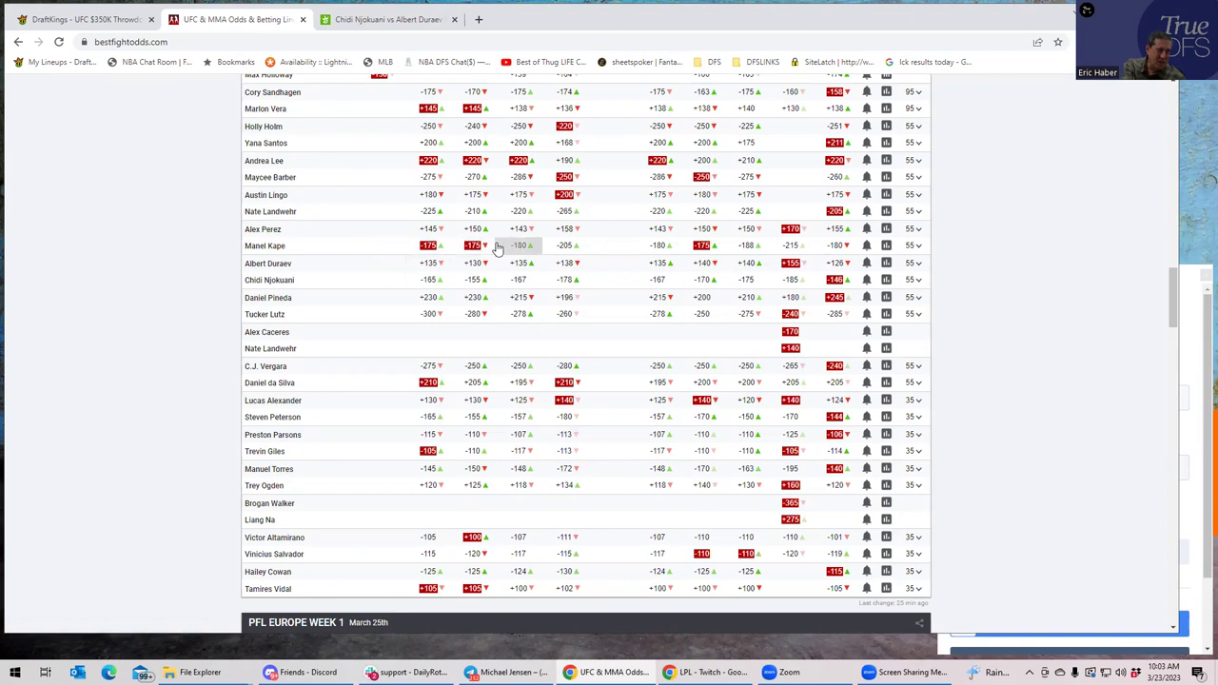
Check the DraftKings lineup, then recheck the Alex Perez vs Manel Kape inside-distance and decision odds on bestfightodds.com and collapse the props
left_click(134, 19)
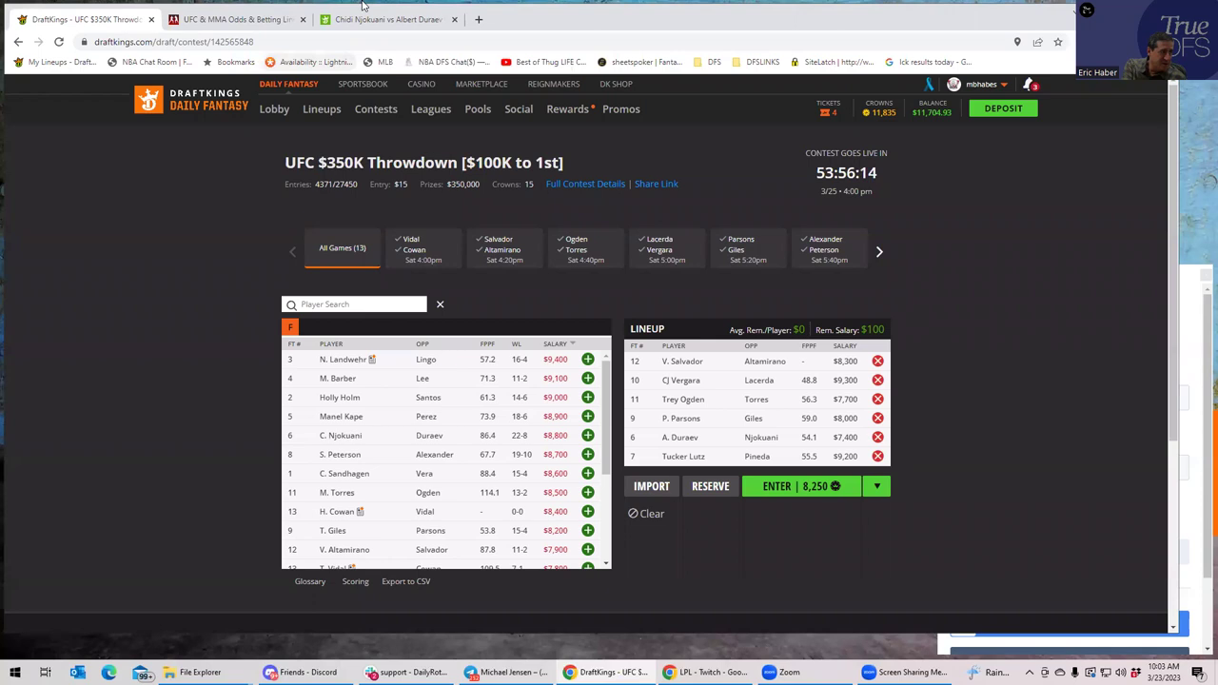
left_click(266, 19)
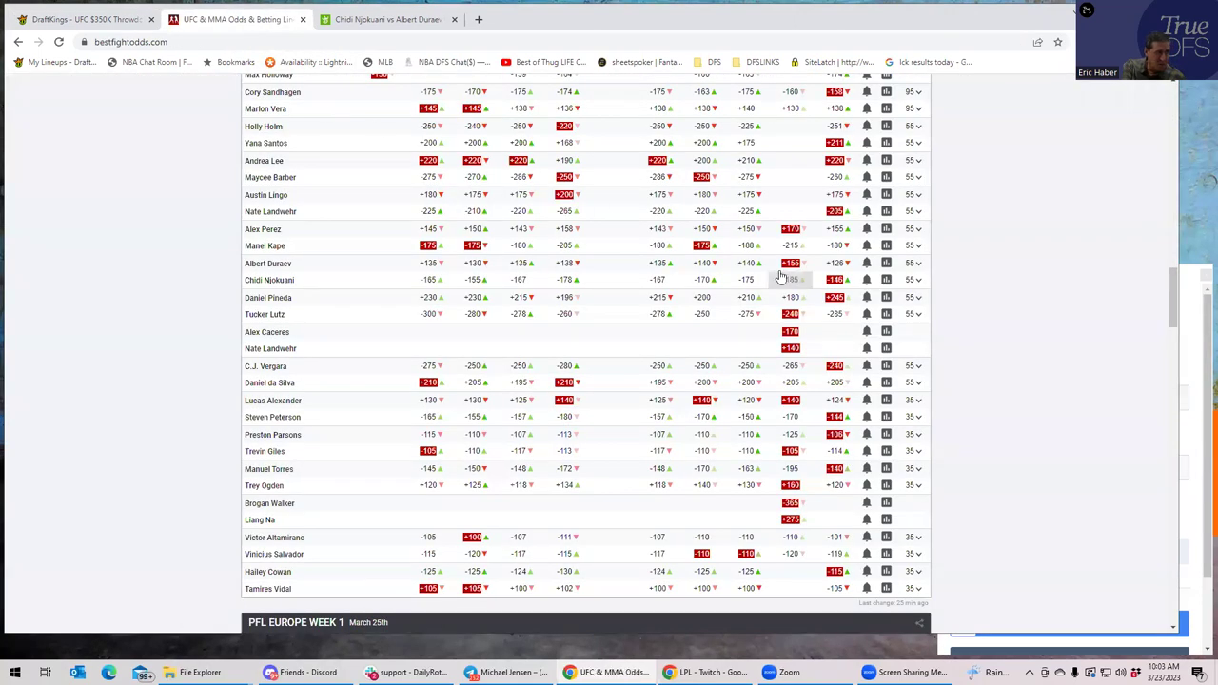
scroll(783, 273, "up", 2)
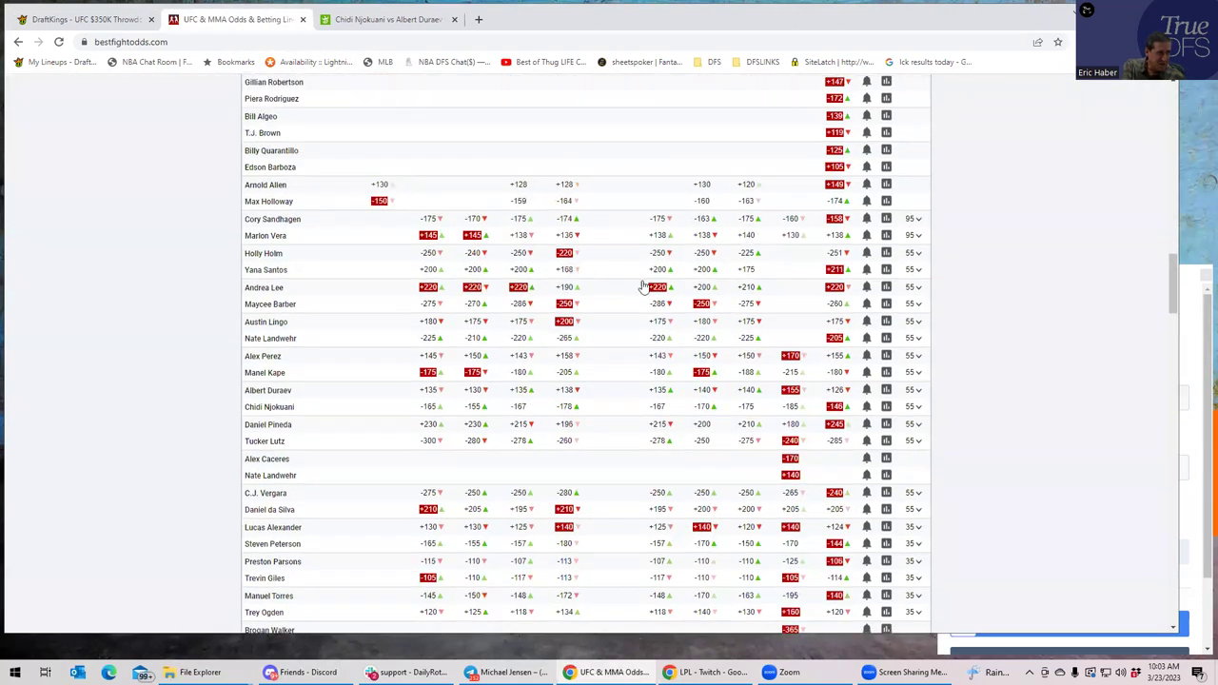
left_click(917, 373)
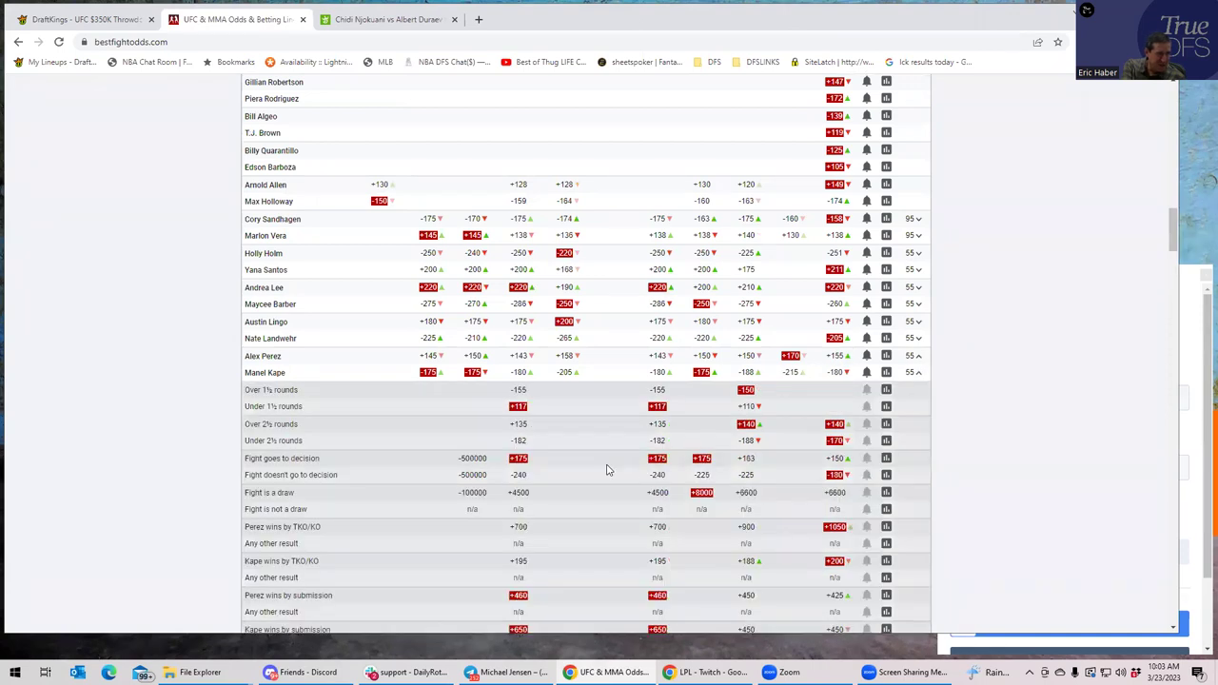
scroll(609, 473, "down", 2)
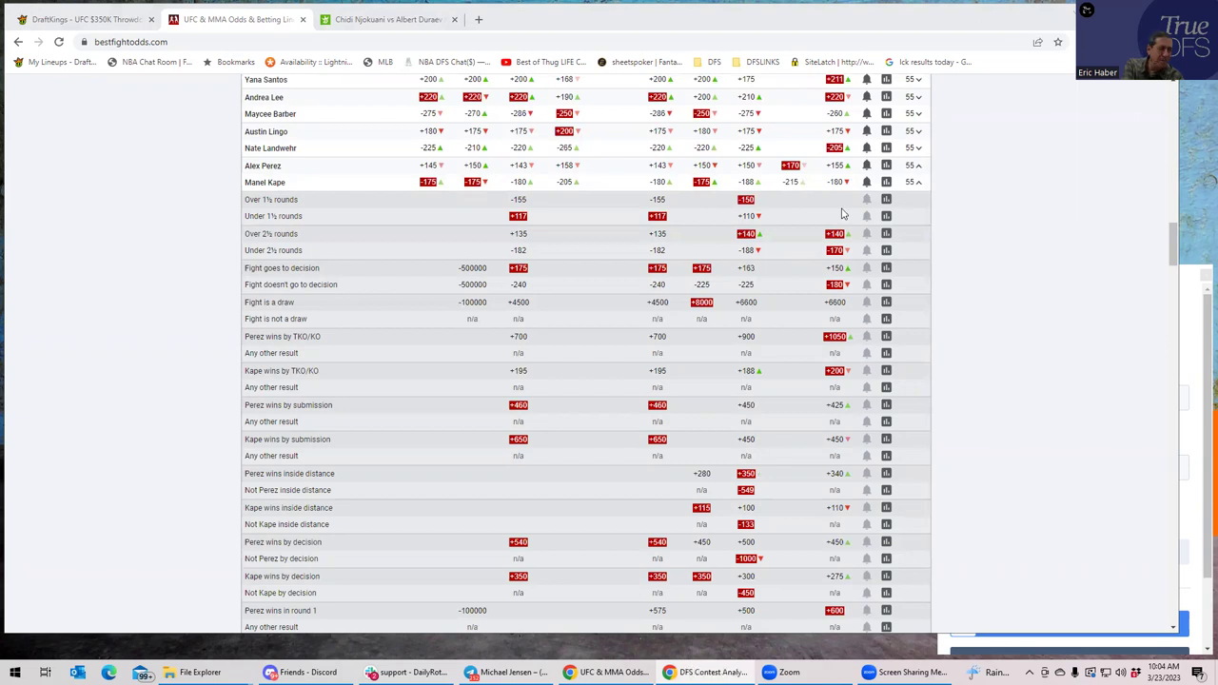
left_click(918, 184)
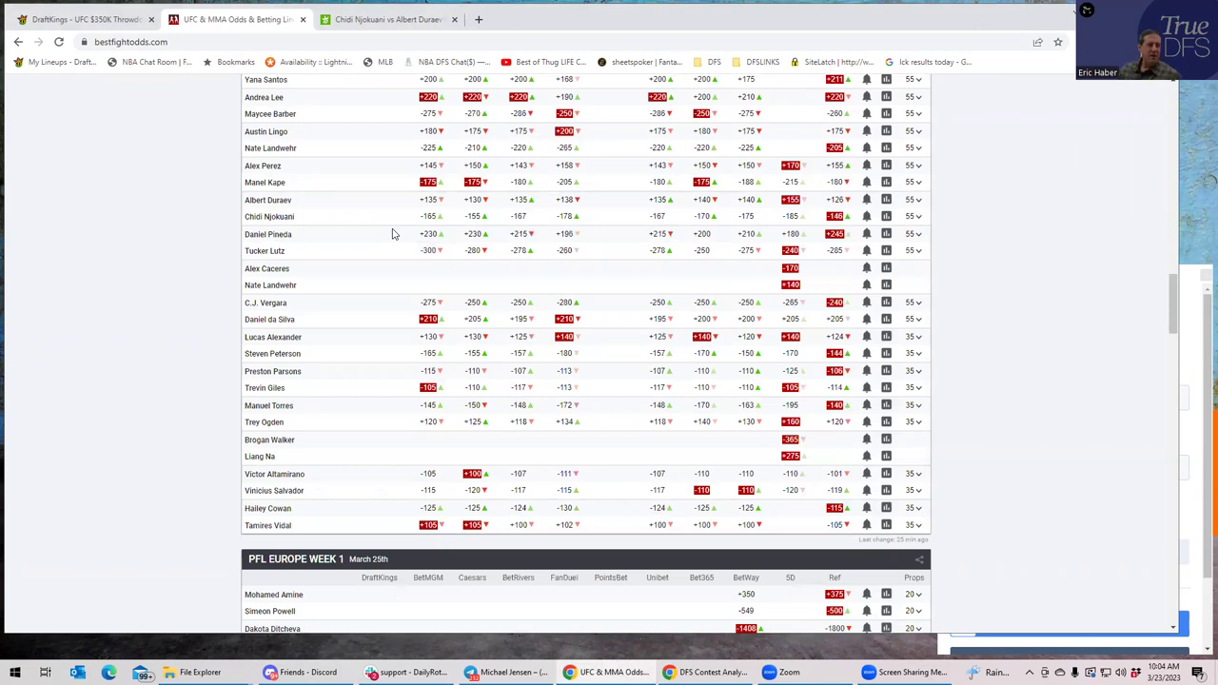
Switch to DraftKings Sportsbook, open the Alex Perez vs Manel Kape fight and examine its round props
left_click(376, 18)
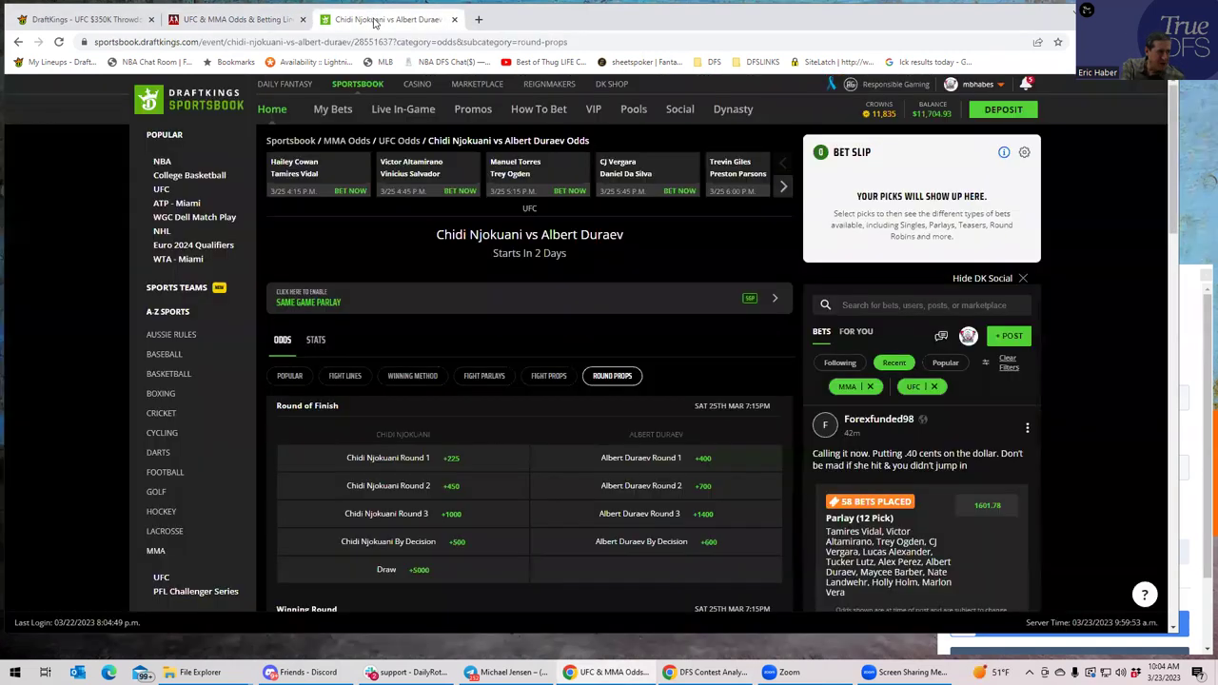
left_click(781, 187)
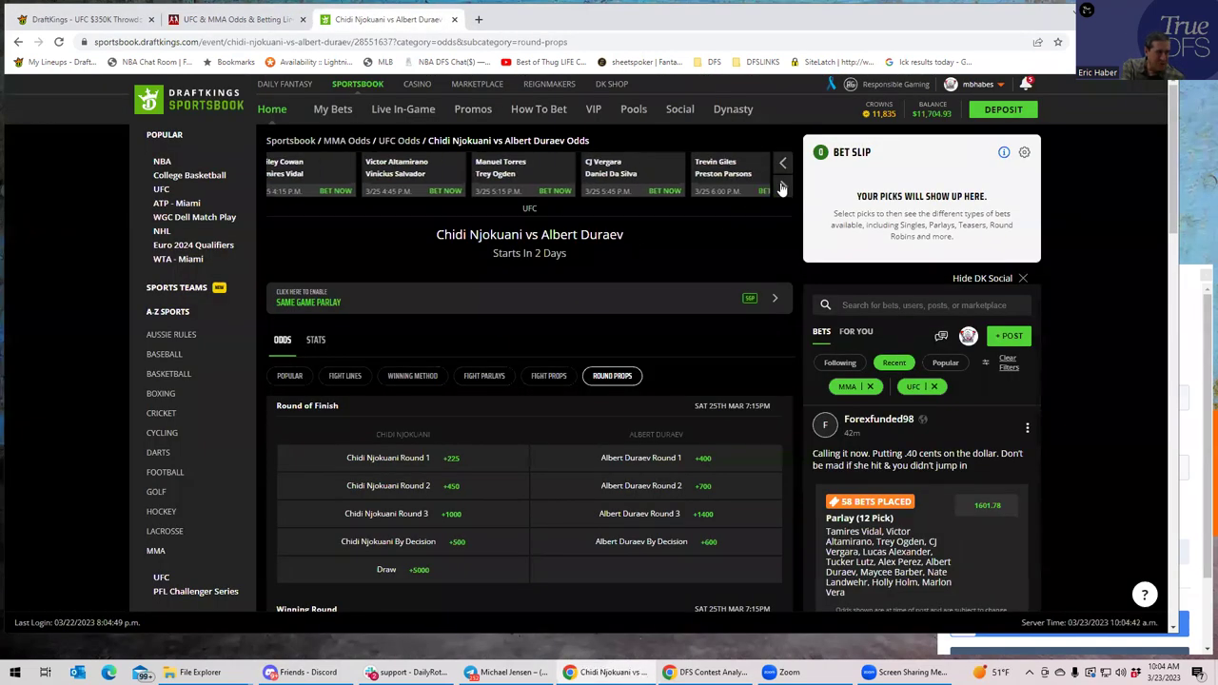
left_click(780, 188)
left_click(781, 187)
left_click(781, 187)
left_click(729, 179)
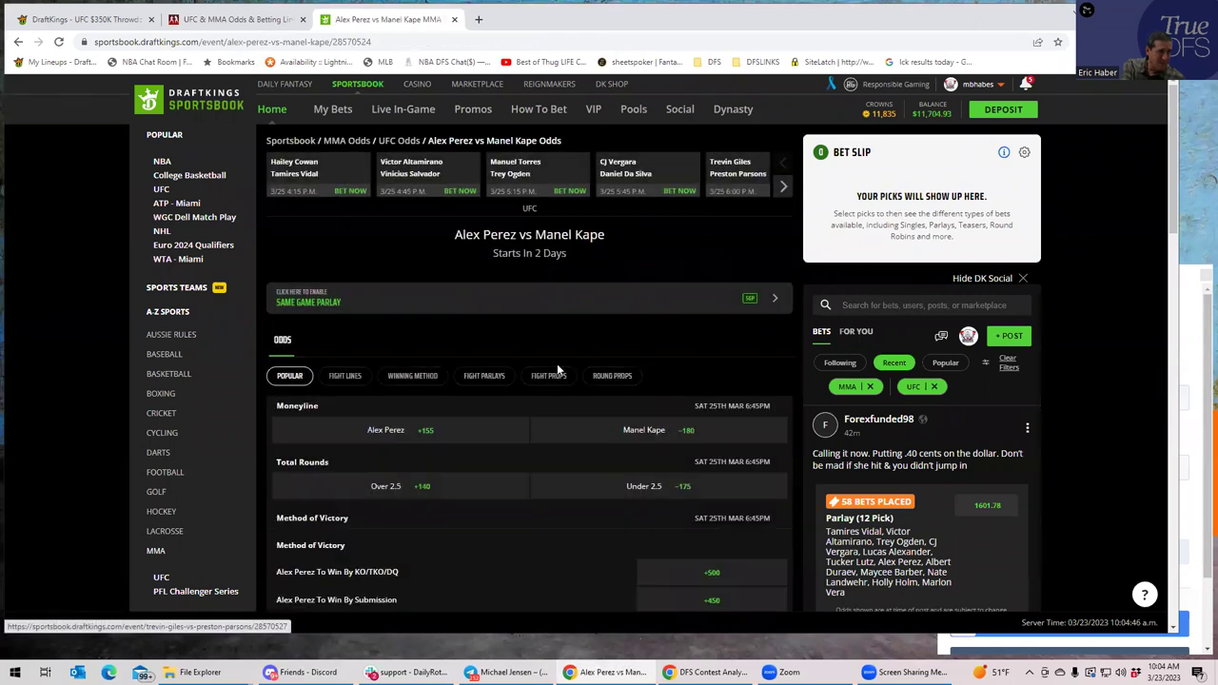
left_click(602, 377)
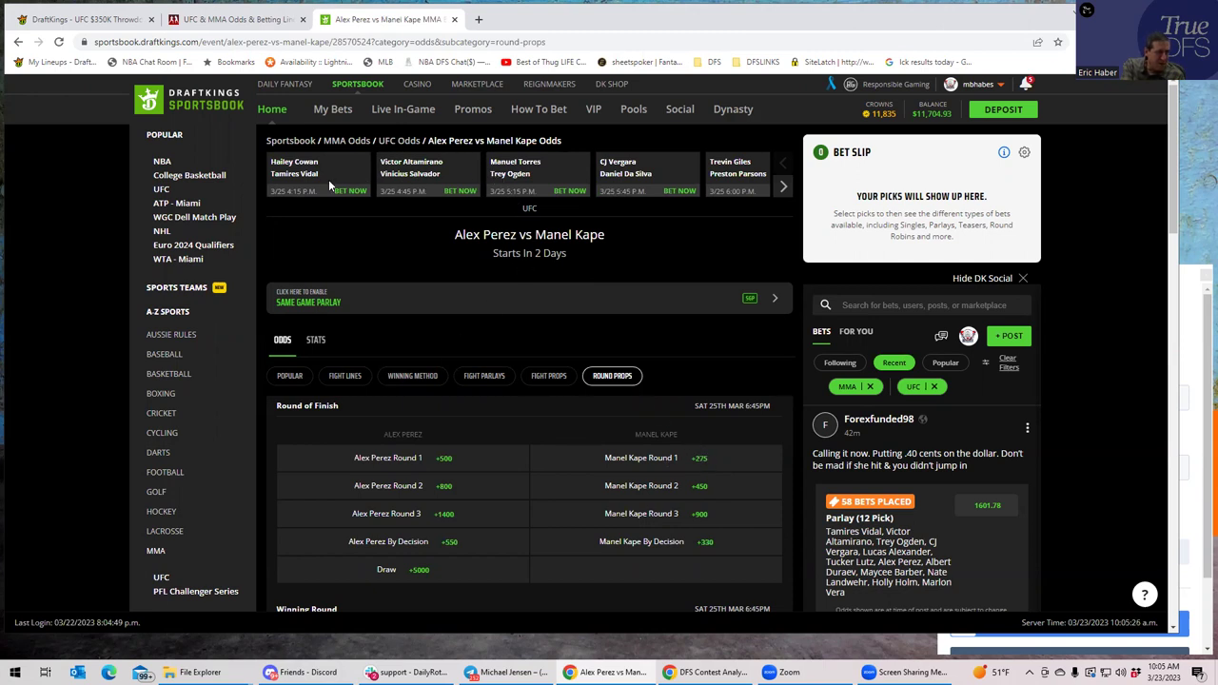
Open the Chidi Njokuani vs Albert Duraev fight on the sportsbook and examine its round-of-finish odds
left_click(783, 187)
left_click(782, 188)
left_click(783, 187)
left_click(782, 188)
left_click(744, 169)
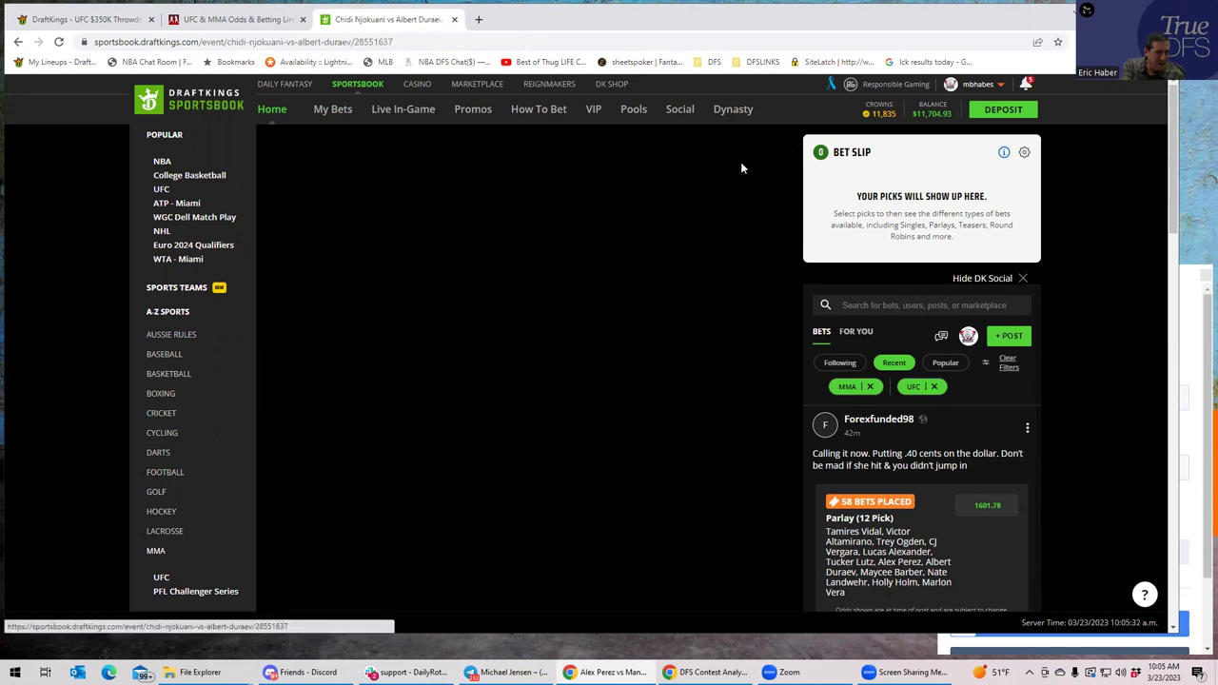
left_click(609, 377)
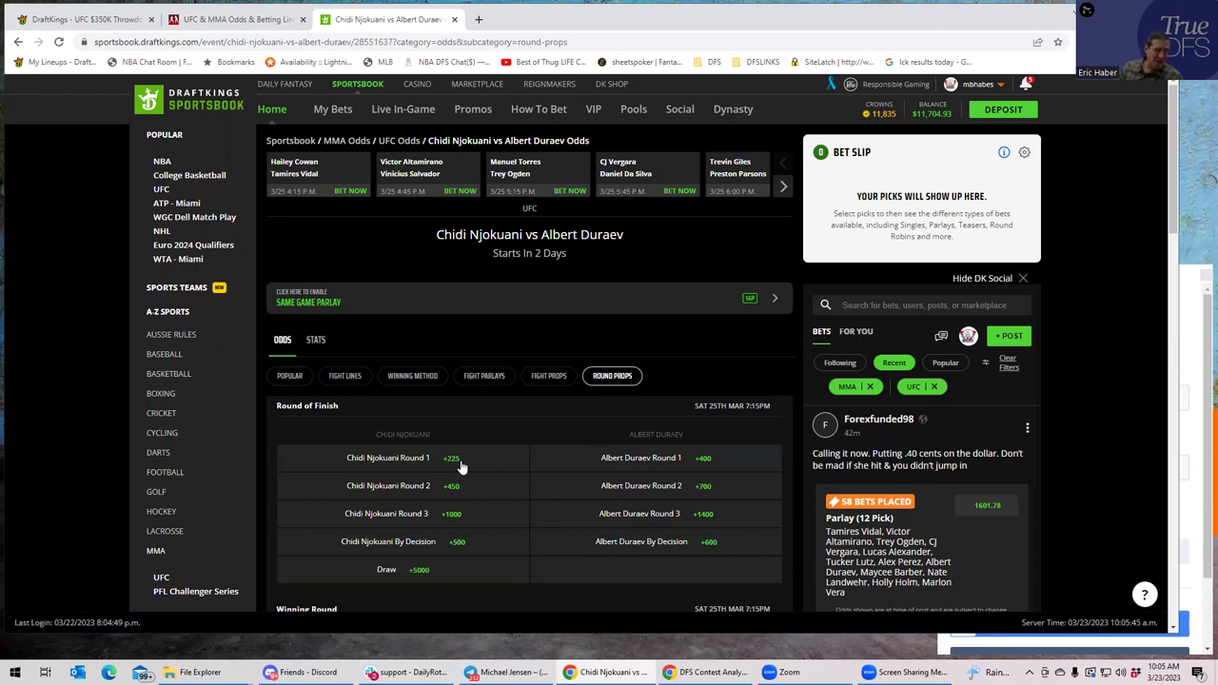
Review the UFC moneylines on bestfightodds.com against the fighters and salaries in the DraftKings contest lineup
left_click(200, 27)
scroll(455, 225, "up", 1)
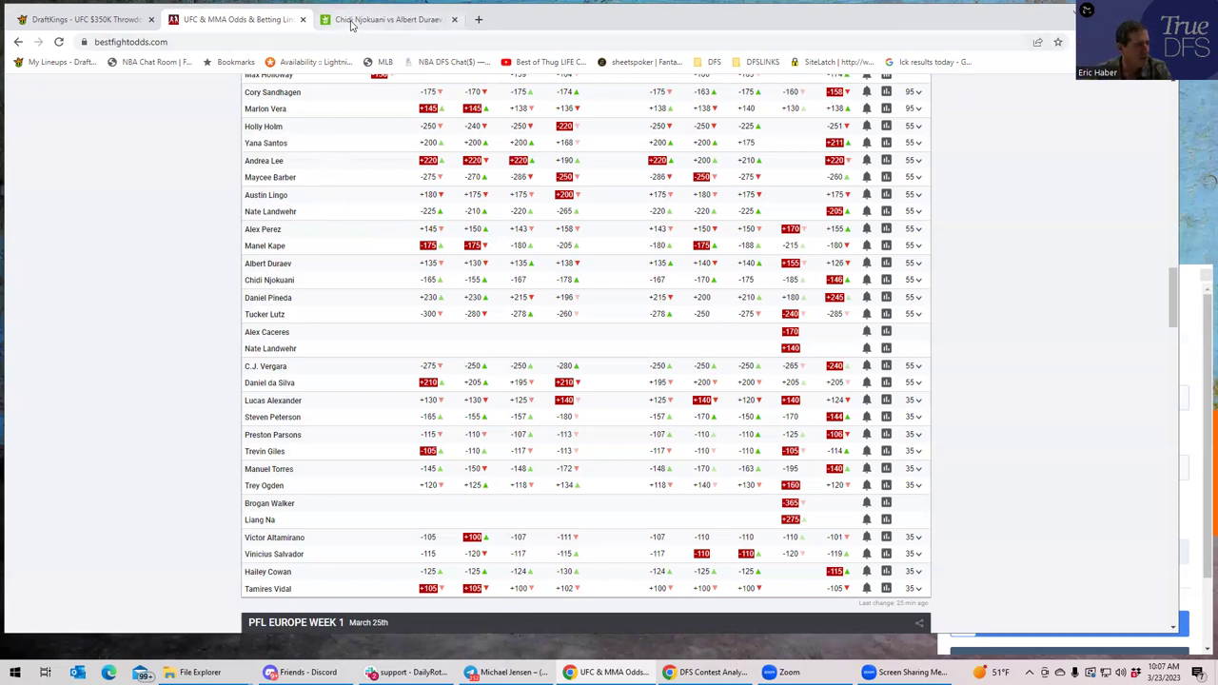
left_click(85, 20)
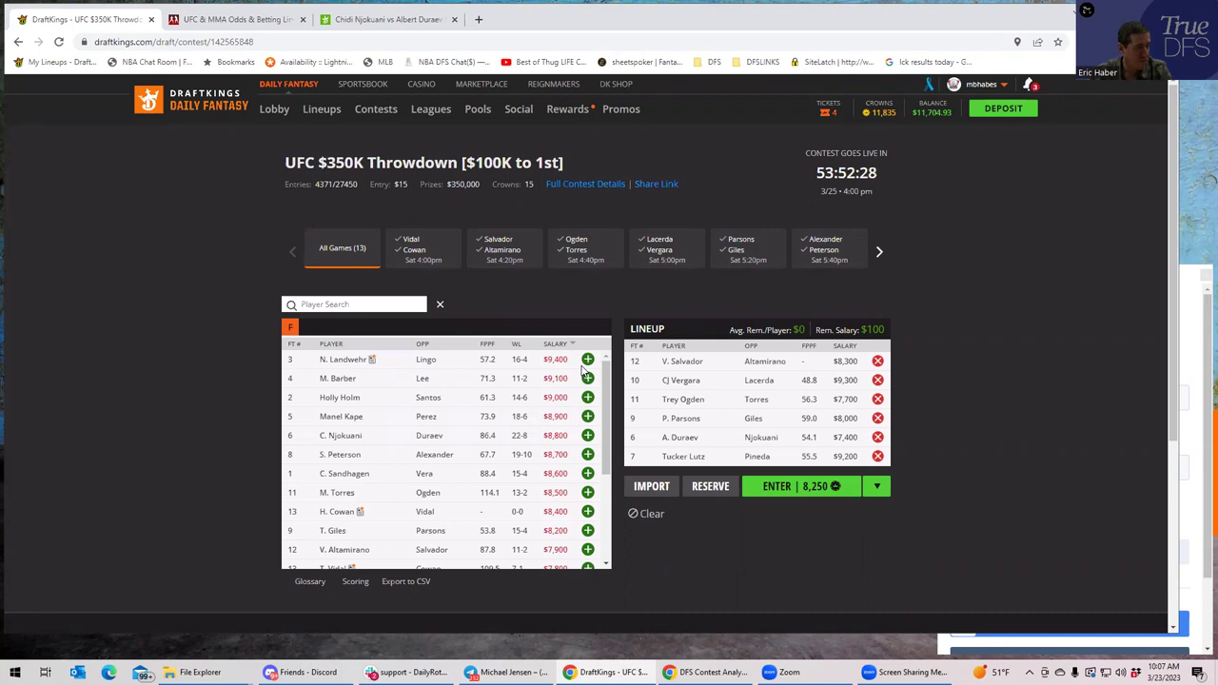
left_click(249, 21)
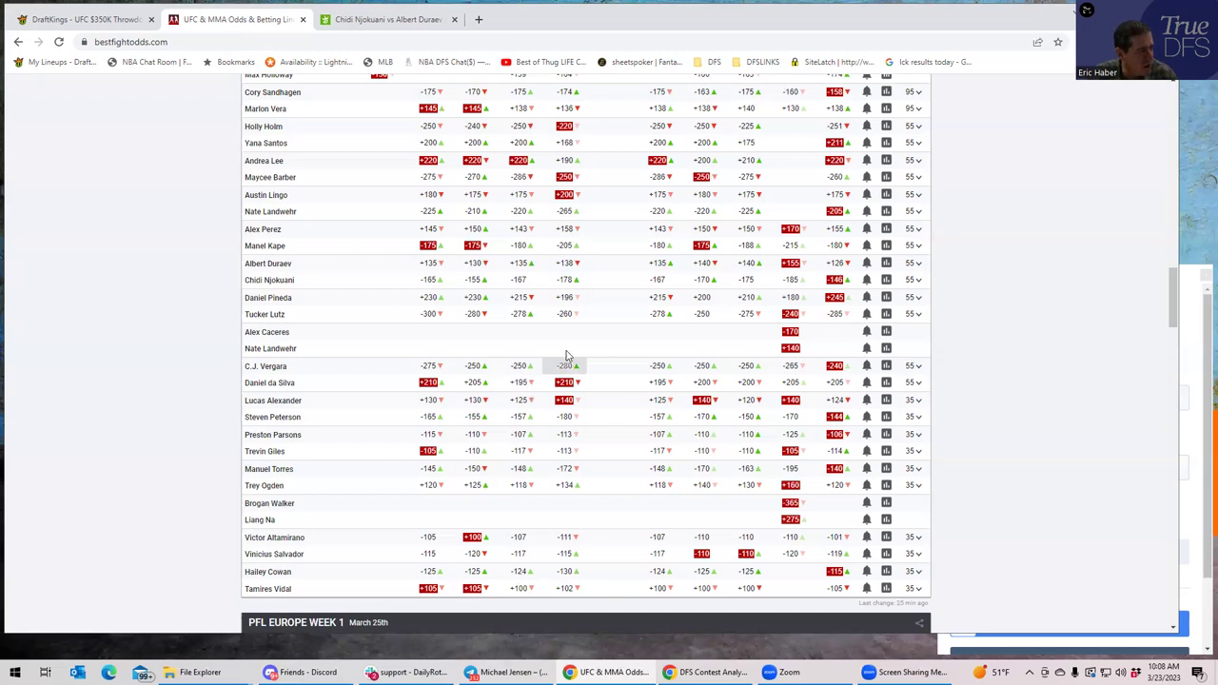
Expand the Austin Lingo vs Nate Landwehr props on bestfightodds.com and examine the inside-distance, decision and round odds
scroll(788, 360, "up", 2)
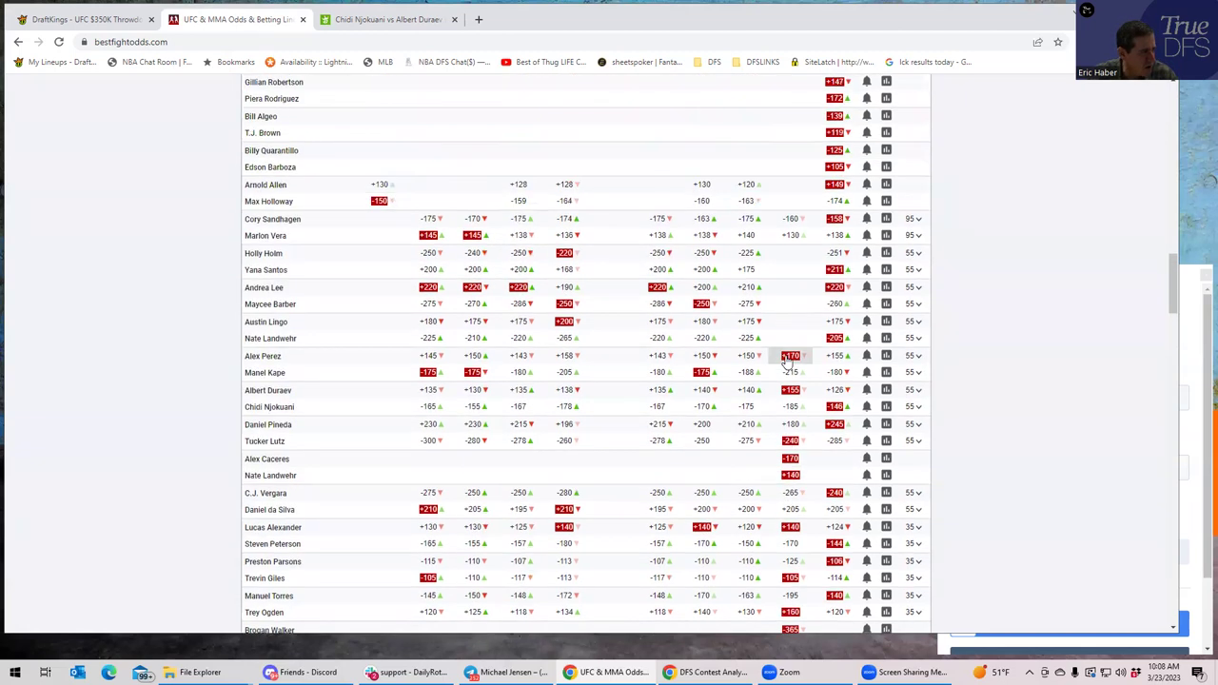
scroll(788, 360, "down", 1)
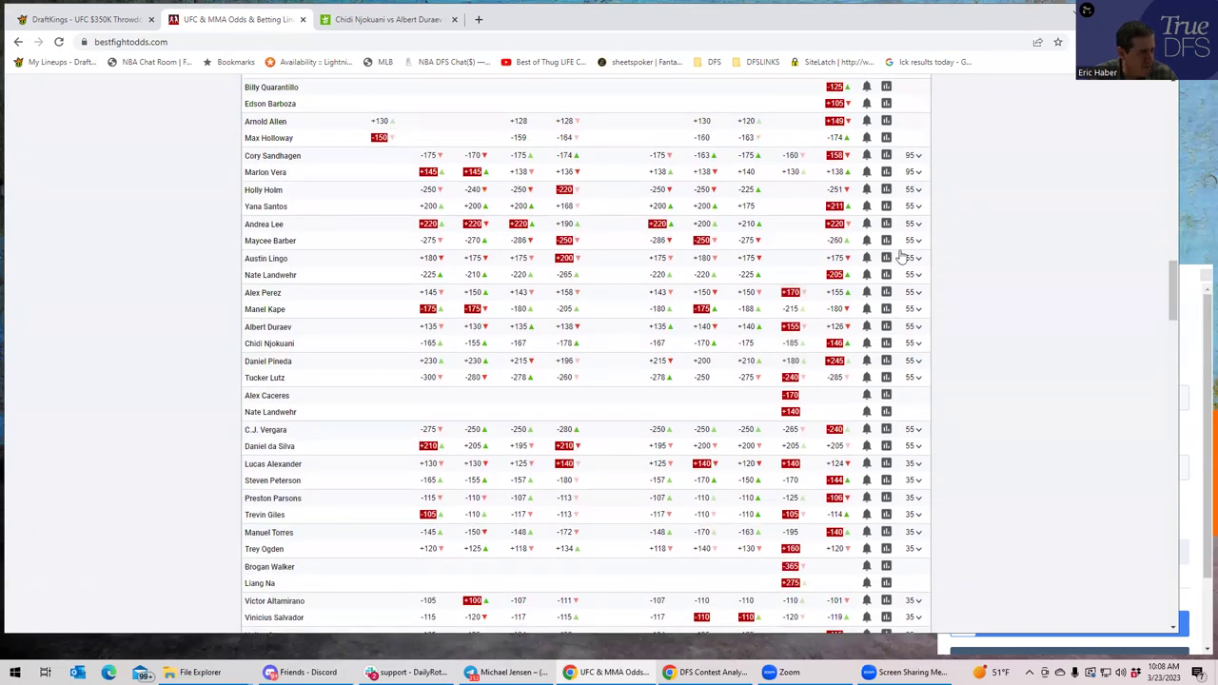
left_click(917, 277)
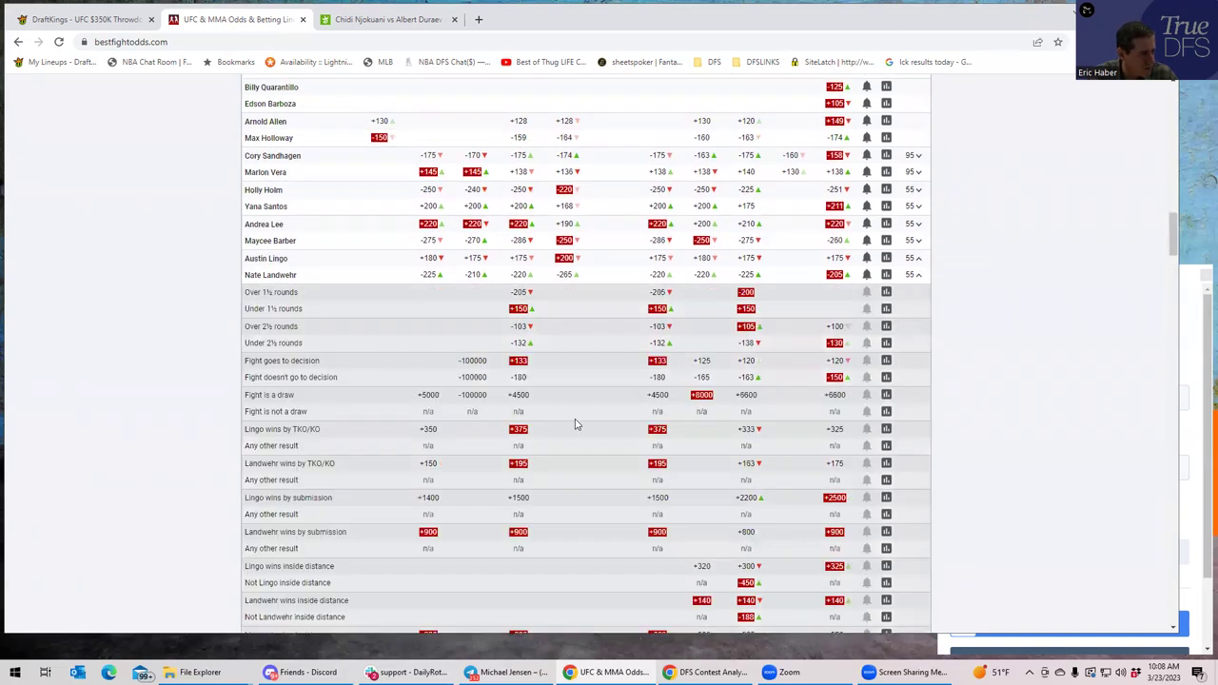
scroll(574, 428, "down", 2)
scroll(574, 433, "down", 1)
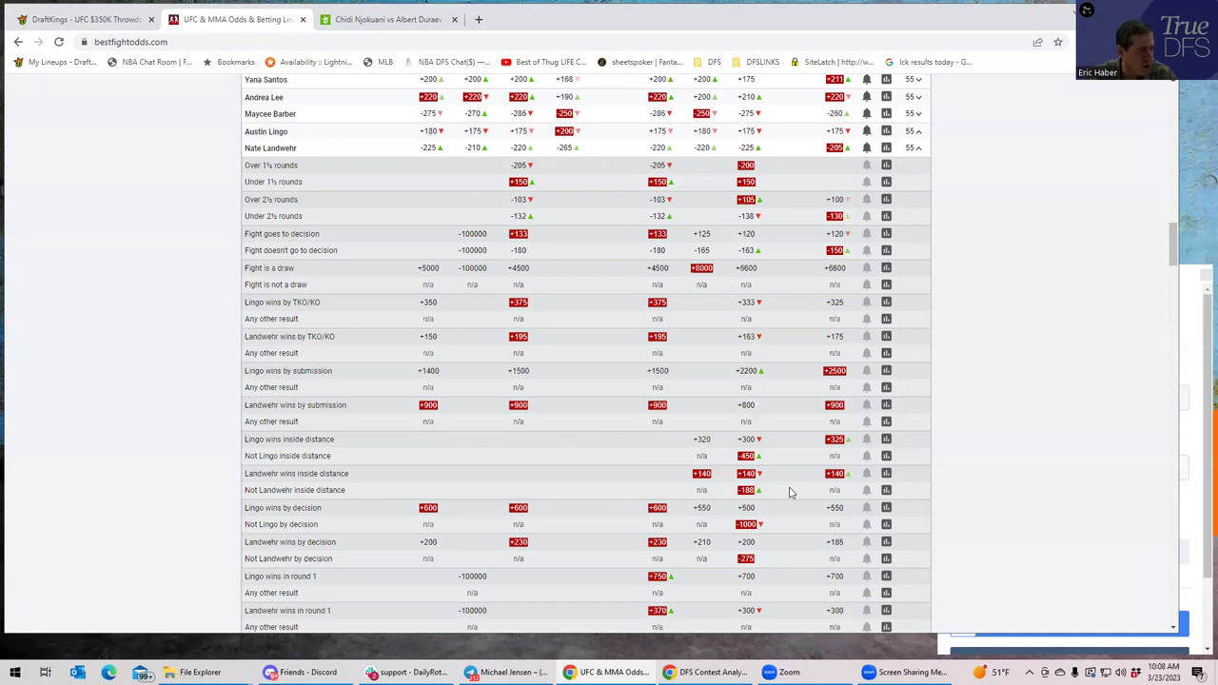
Switch to DraftKings Sportsbook, open the Nate Landwehr vs Austin Lingo fight and examine its round props
left_click(378, 19)
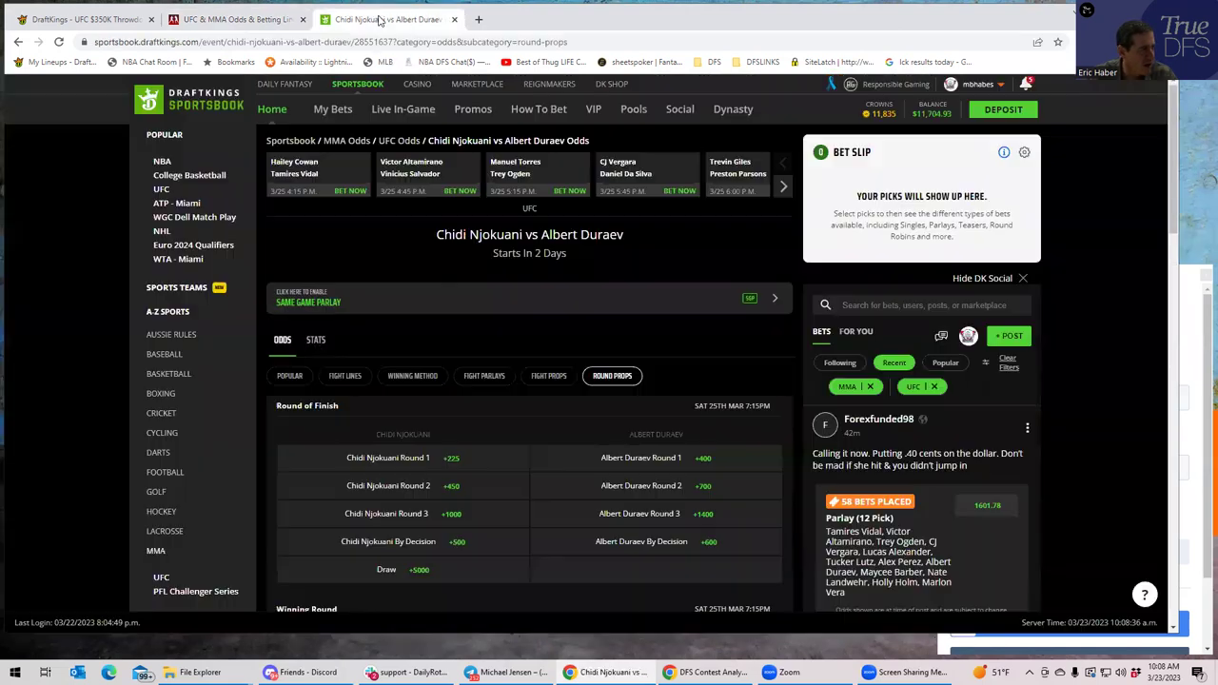
left_click(783, 189)
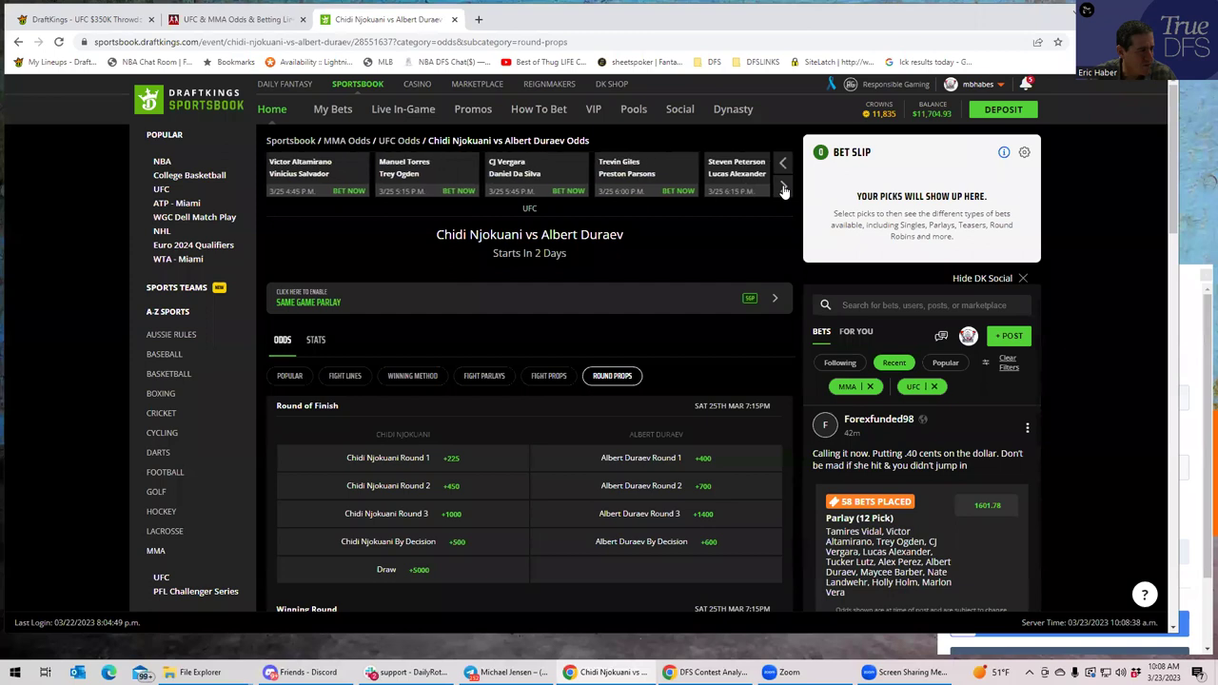
left_click(785, 191)
left_click(785, 190)
left_click(784, 190)
left_click(784, 190)
left_click(735, 169)
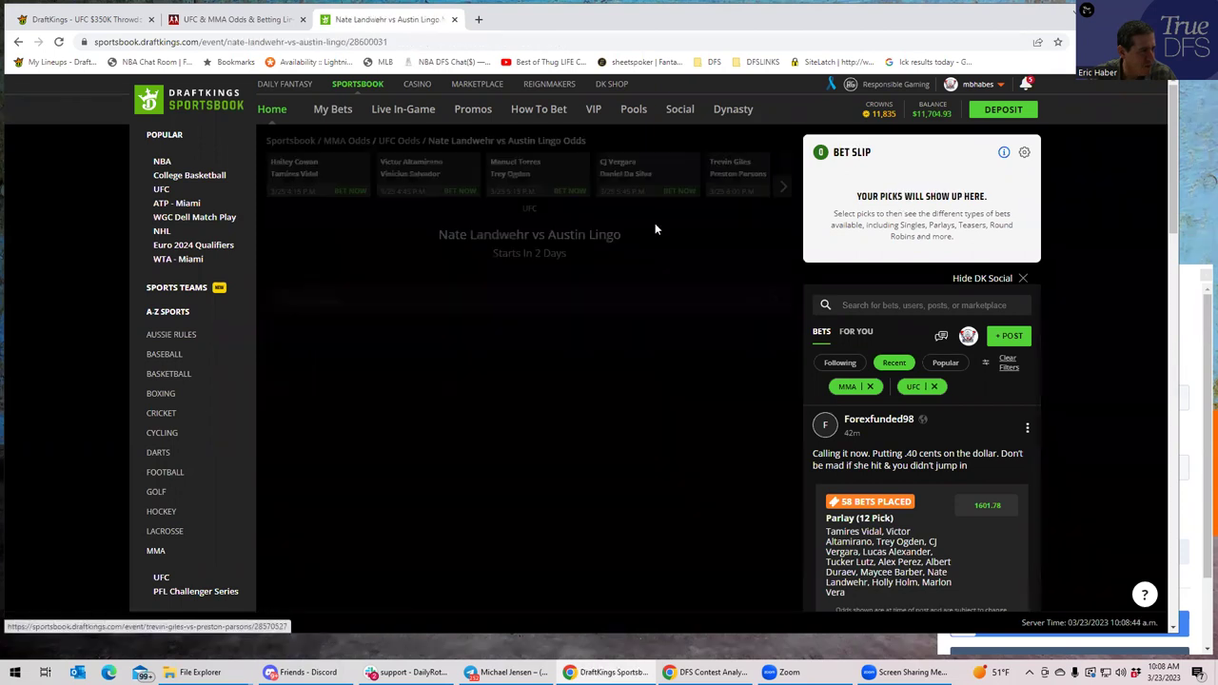
left_click(594, 378)
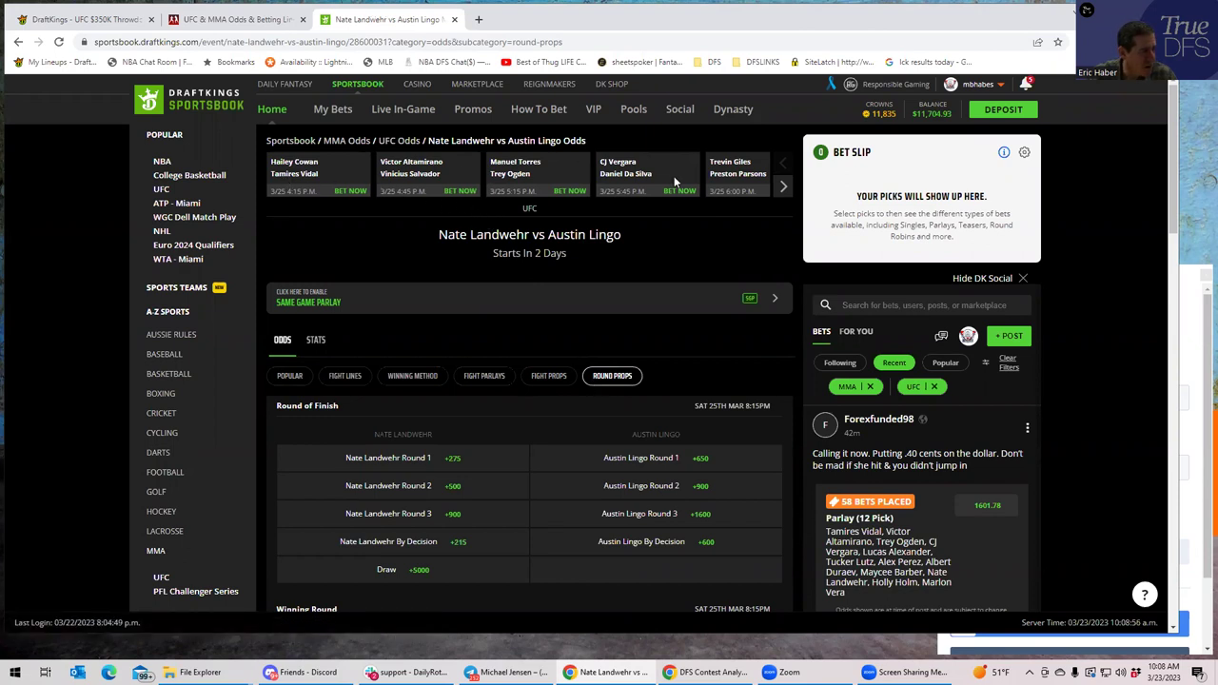
Open the Daniel Pineda vs Tucker Lutz fight on the sportsbook and examine its round-of-finish odds
left_click(781, 187)
left_click(782, 187)
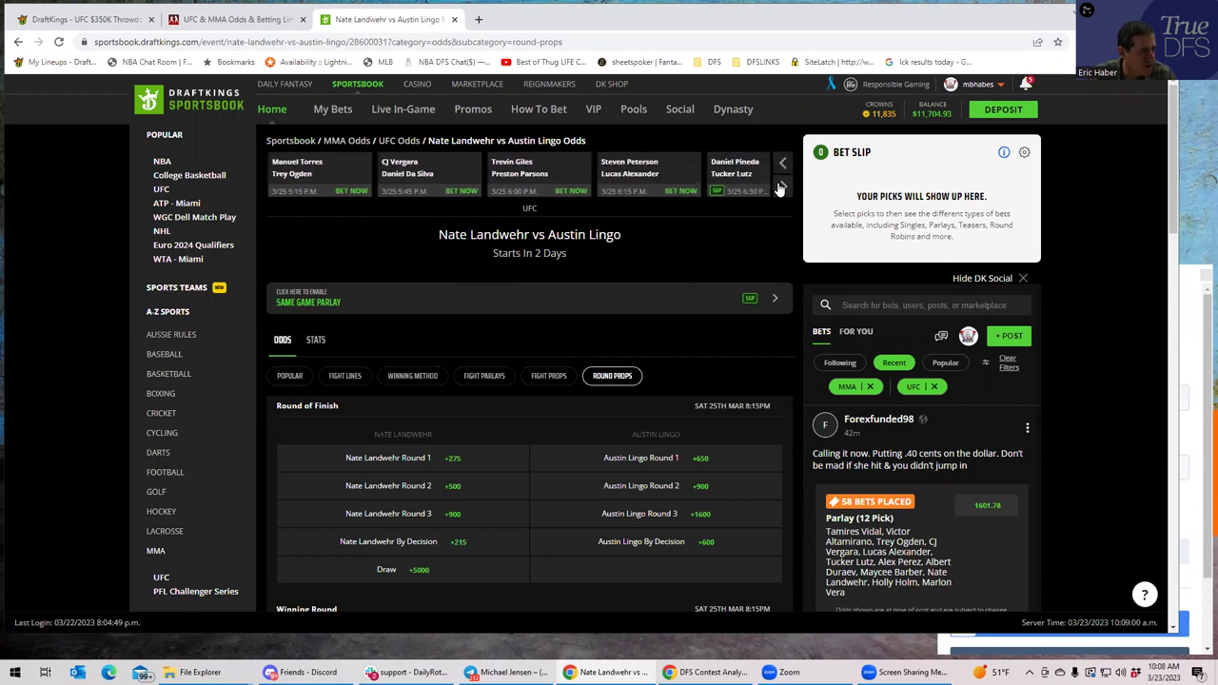
left_click(723, 177)
left_click(597, 377)
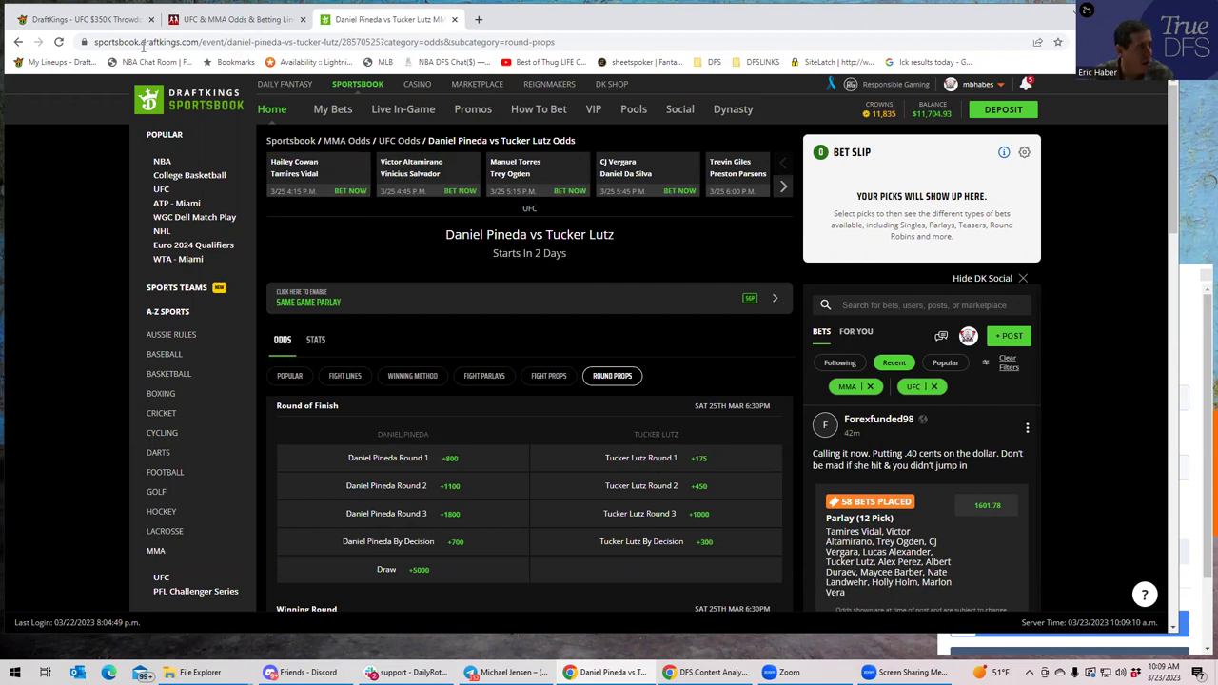
Switch to the DraftKings contest lineup and search the player pool for "lin" to check Lingo's salary
left_click(112, 25)
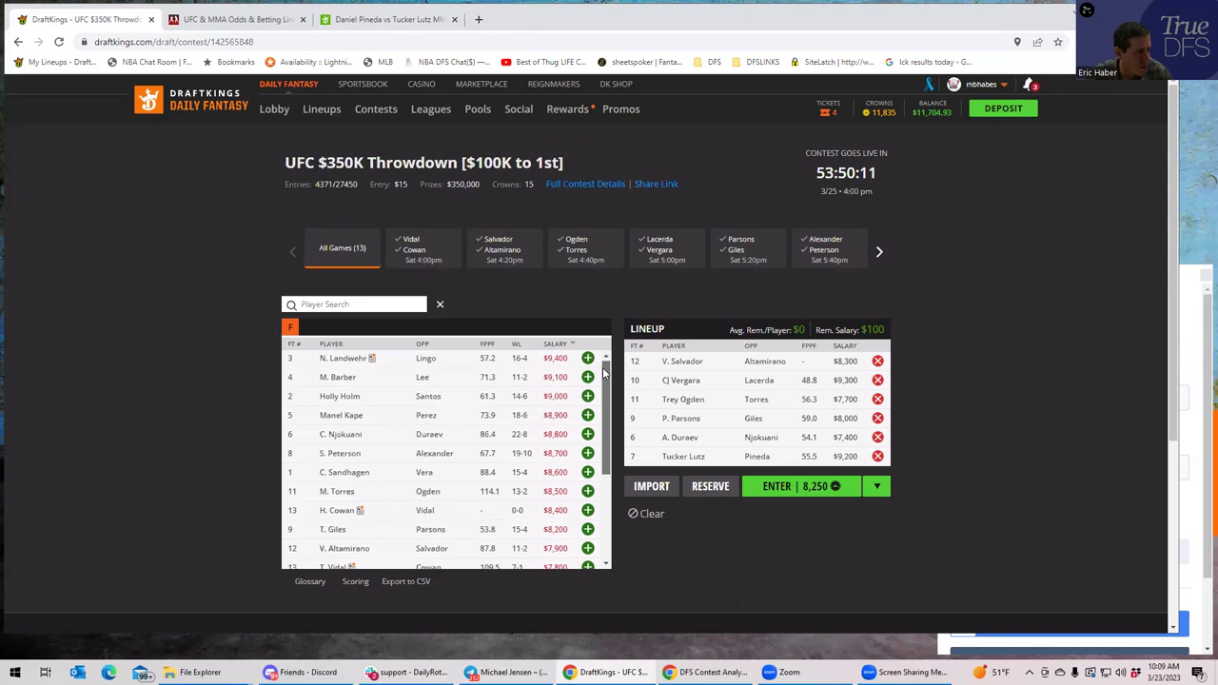
left_click(356, 304)
type("lin")
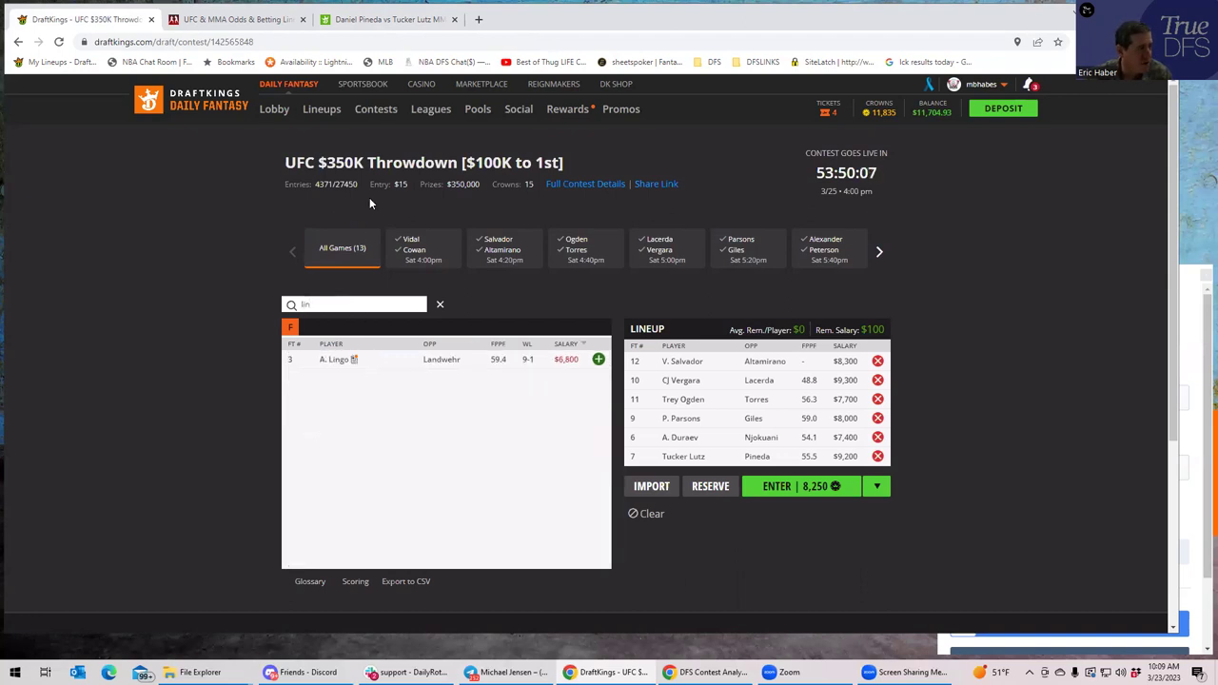
Recheck the Lingo vs Landwehr props on bestfightodds.com, collapse them and review the UFC moneylines
left_click(243, 23)
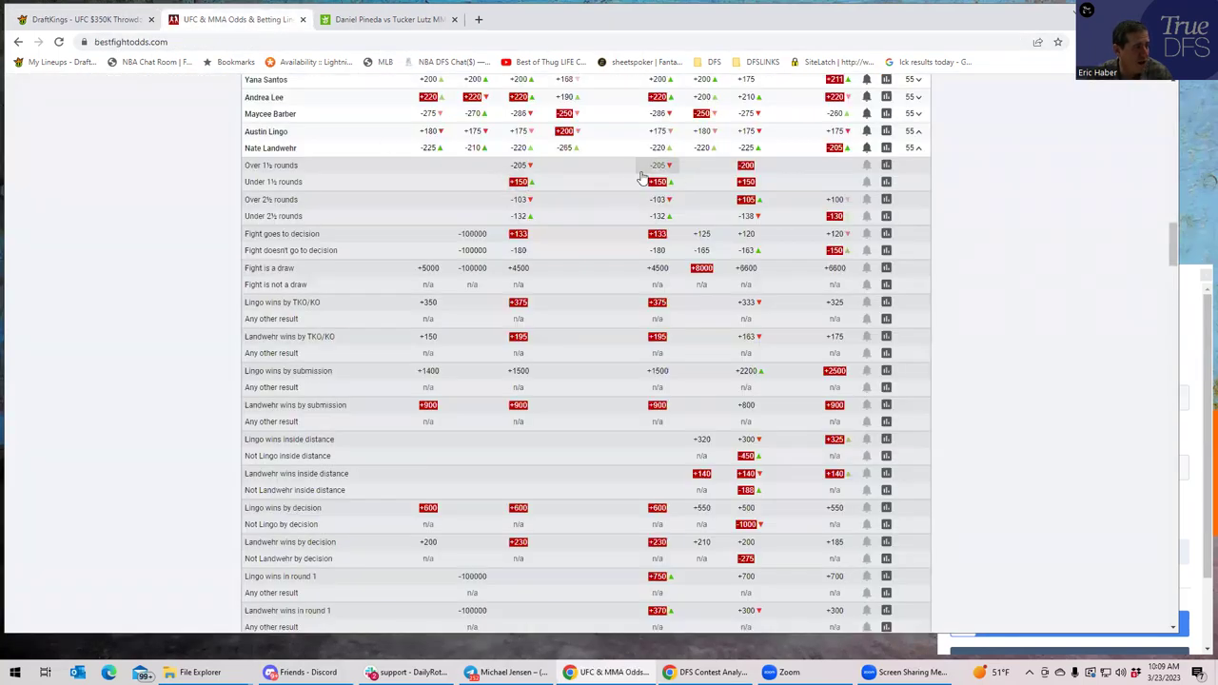
left_click(918, 150)
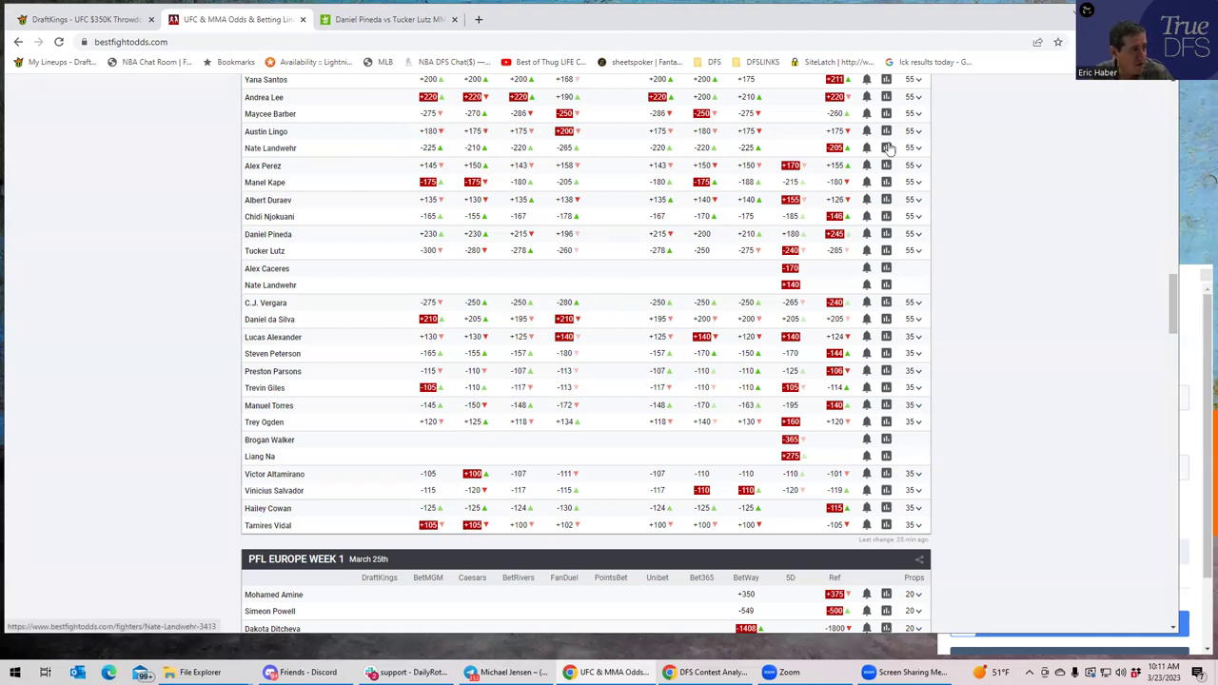
scroll(935, 150, "up", 1)
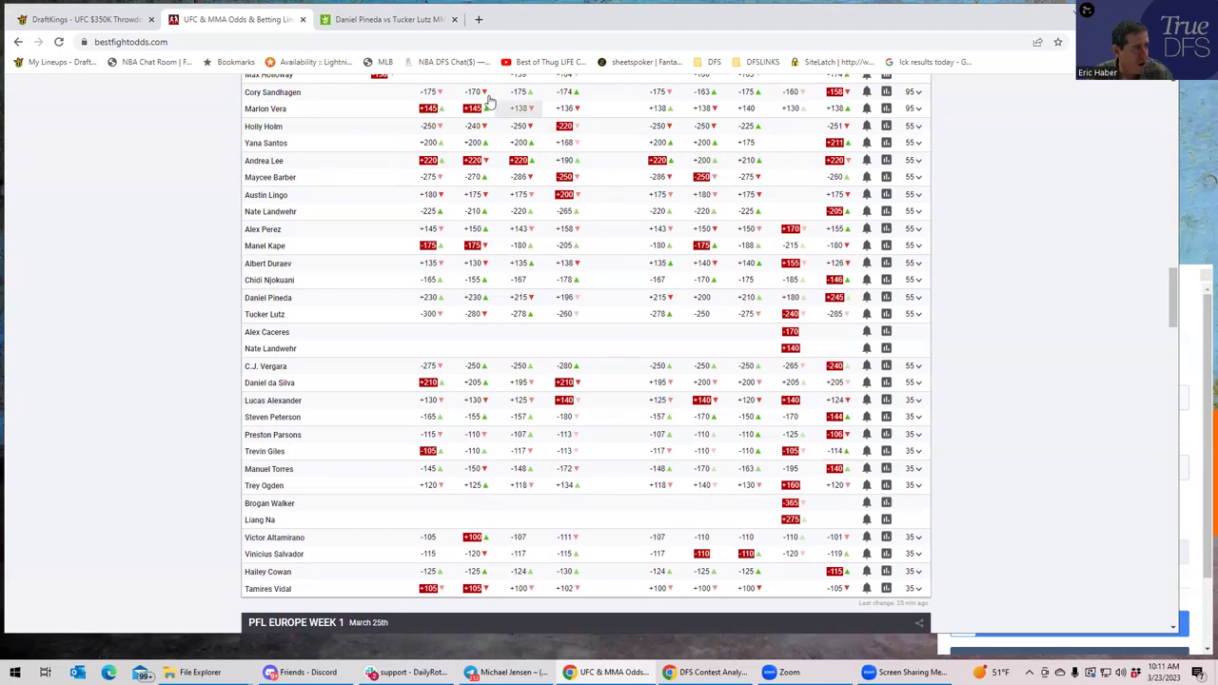
Compare the Pineda vs Lutz round props and the UFC moneylines with the contest lineup, and clear the player search
left_click(86, 19)
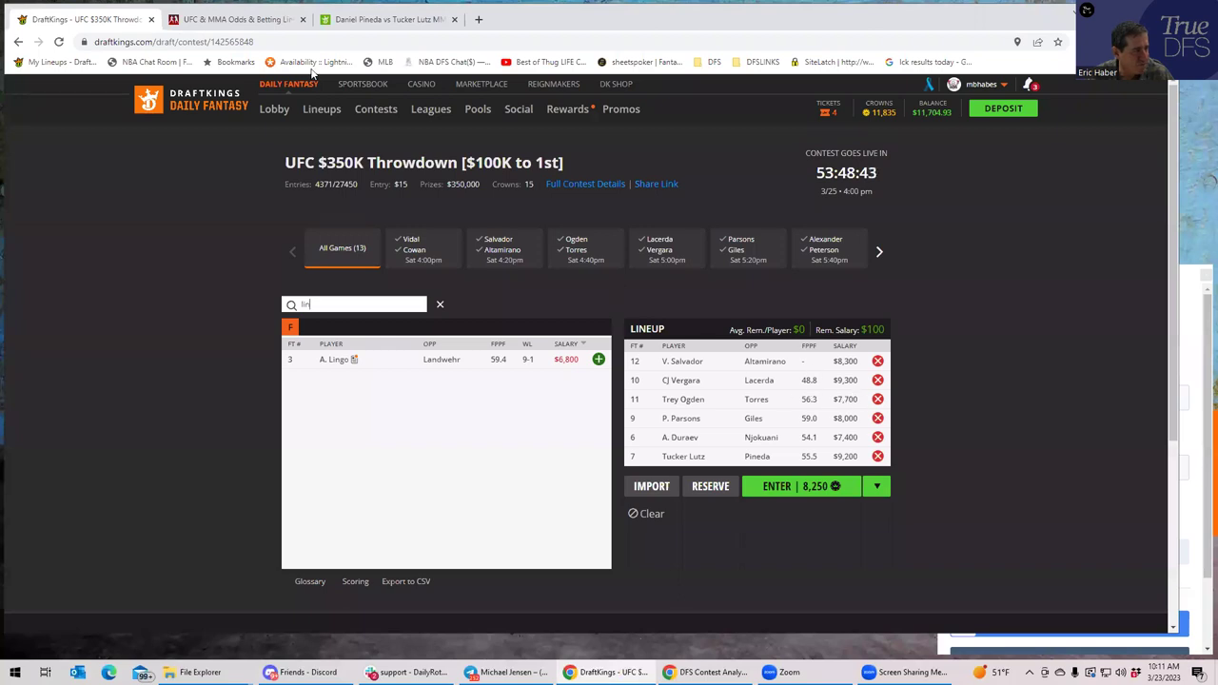
left_click(371, 19)
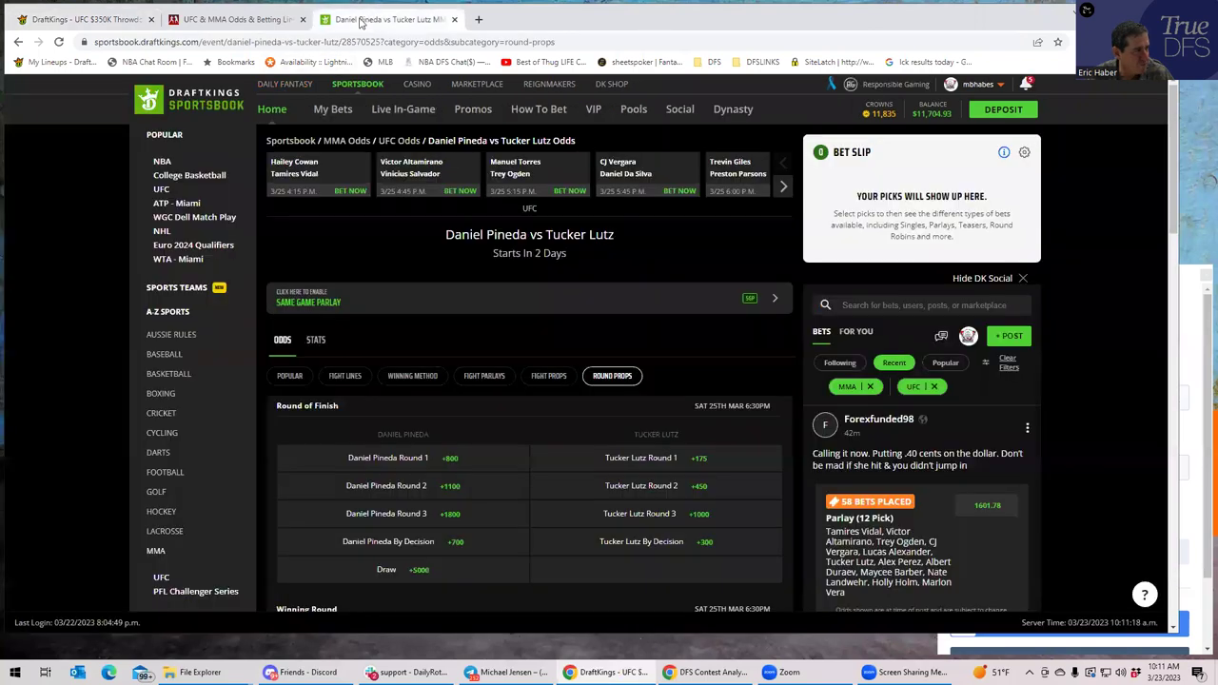
left_click(236, 21)
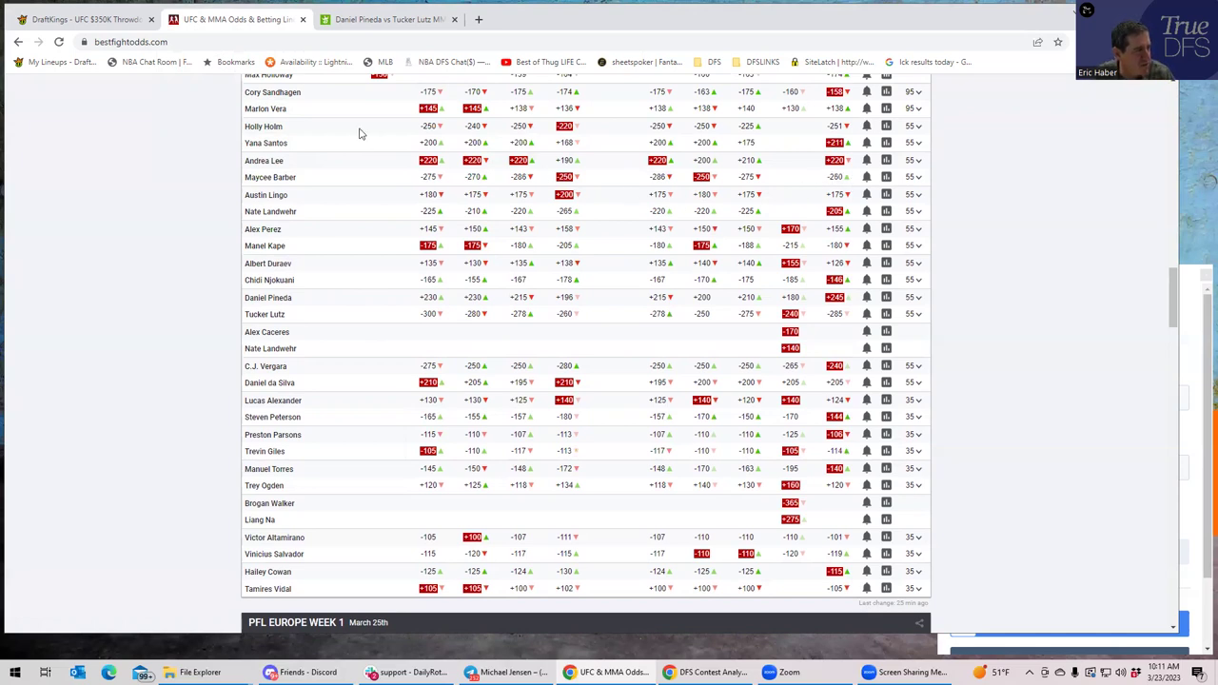
left_click(357, 21)
left_click(107, 23)
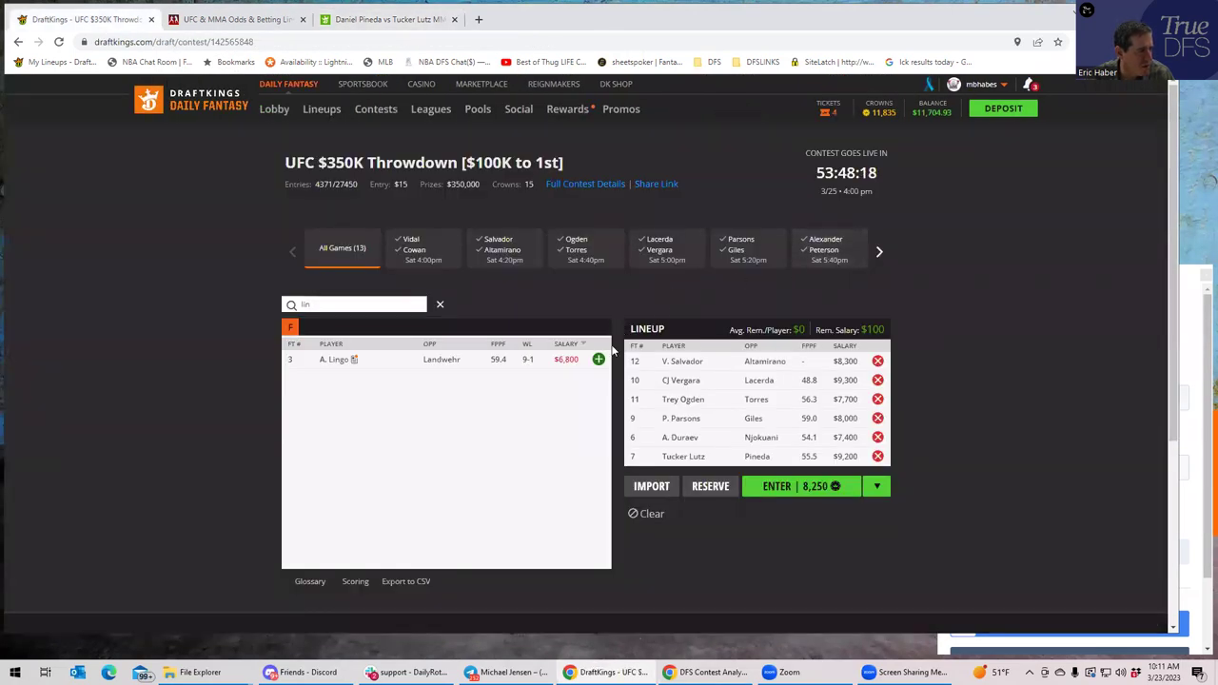
left_click(440, 306)
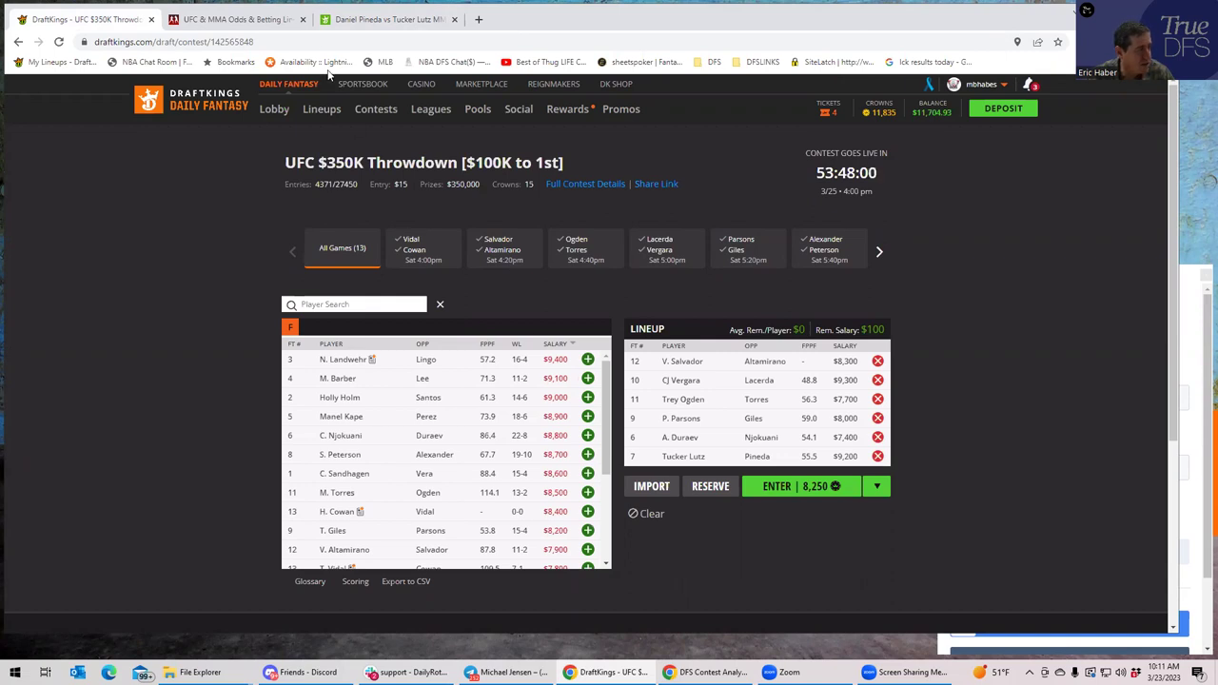
Examine the Andrea Lee vs Maycee Barber inside-distance and decision props on bestfightodds.com and collapse them
left_click(241, 23)
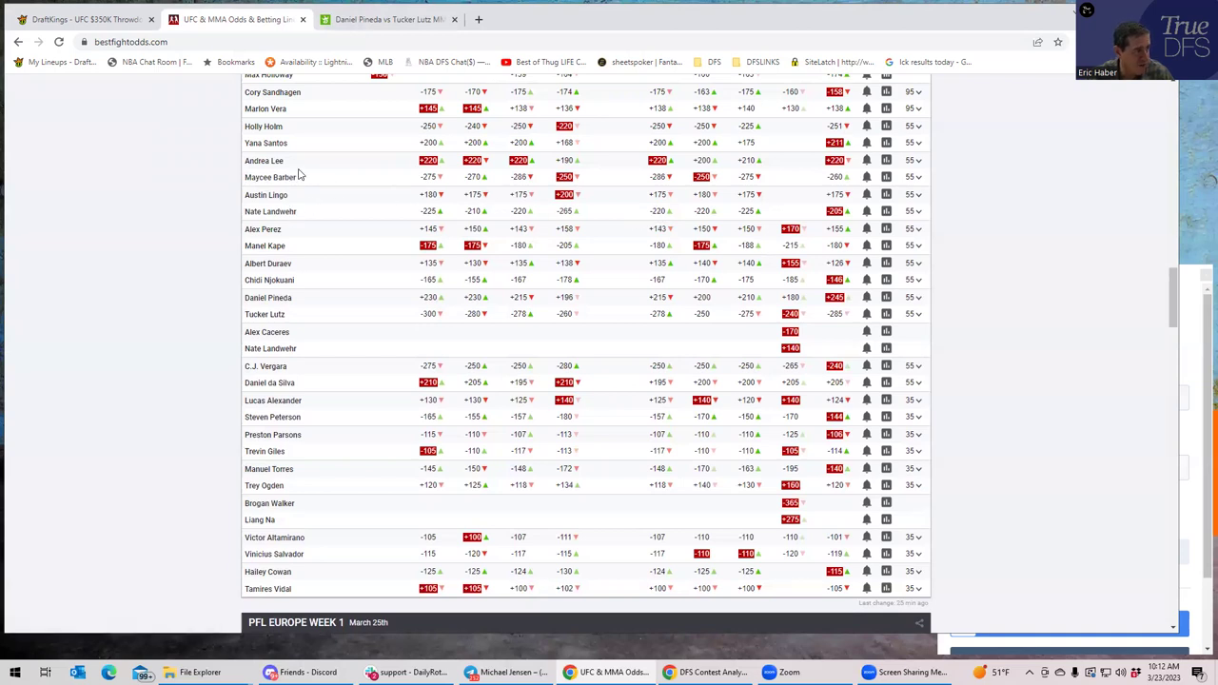
left_click(919, 179)
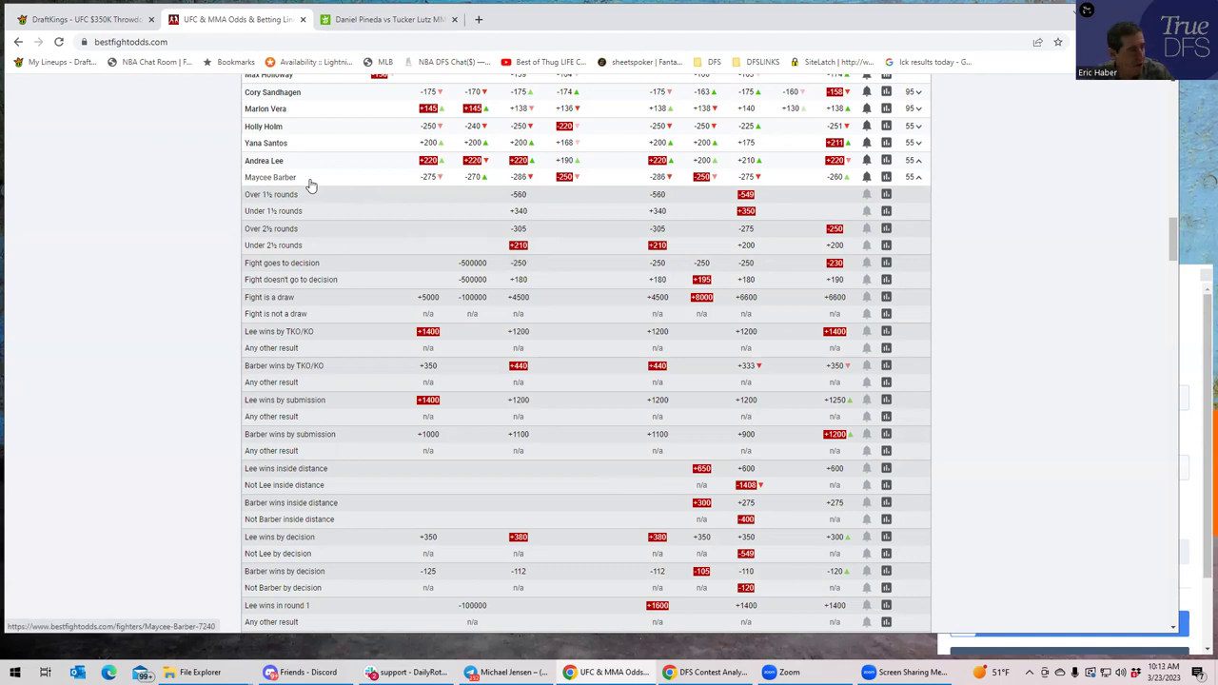
left_click(918, 177)
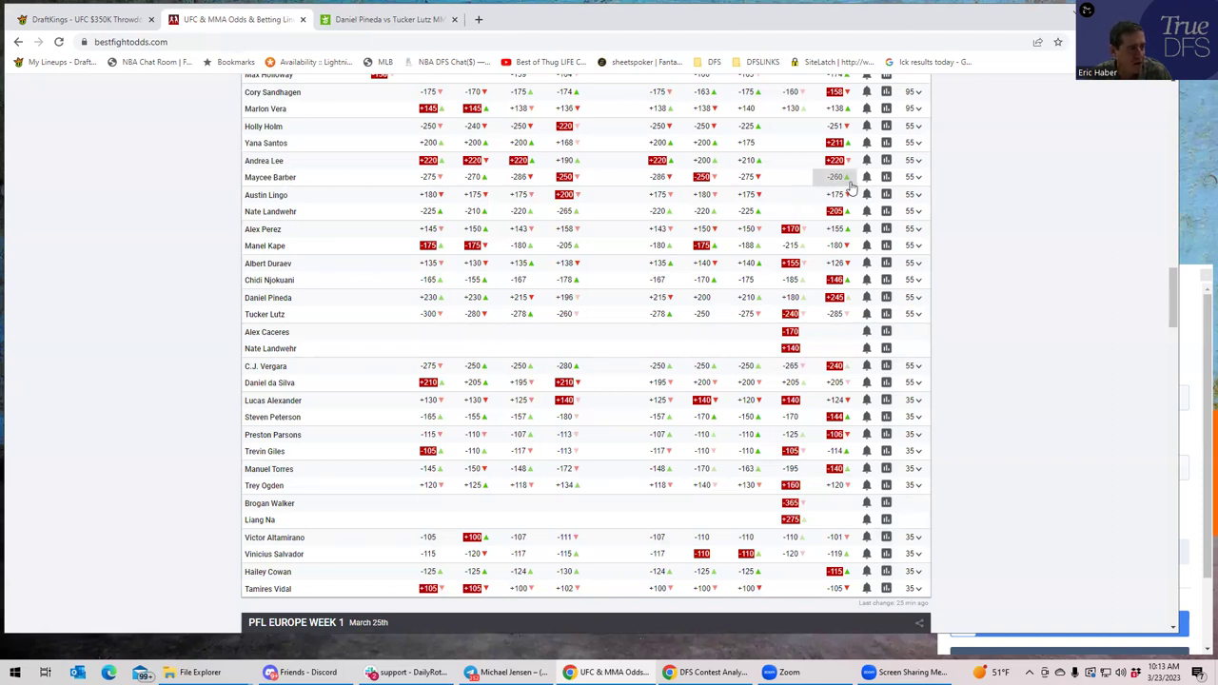
left_click(921, 167)
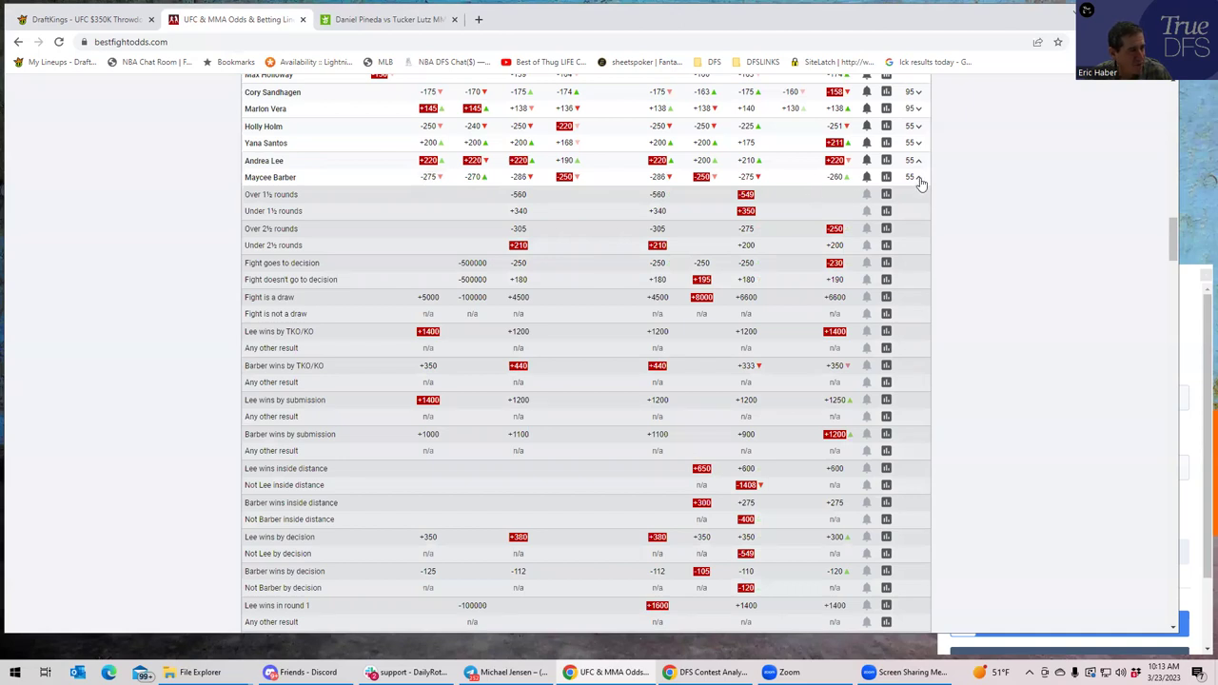
left_click(920, 179)
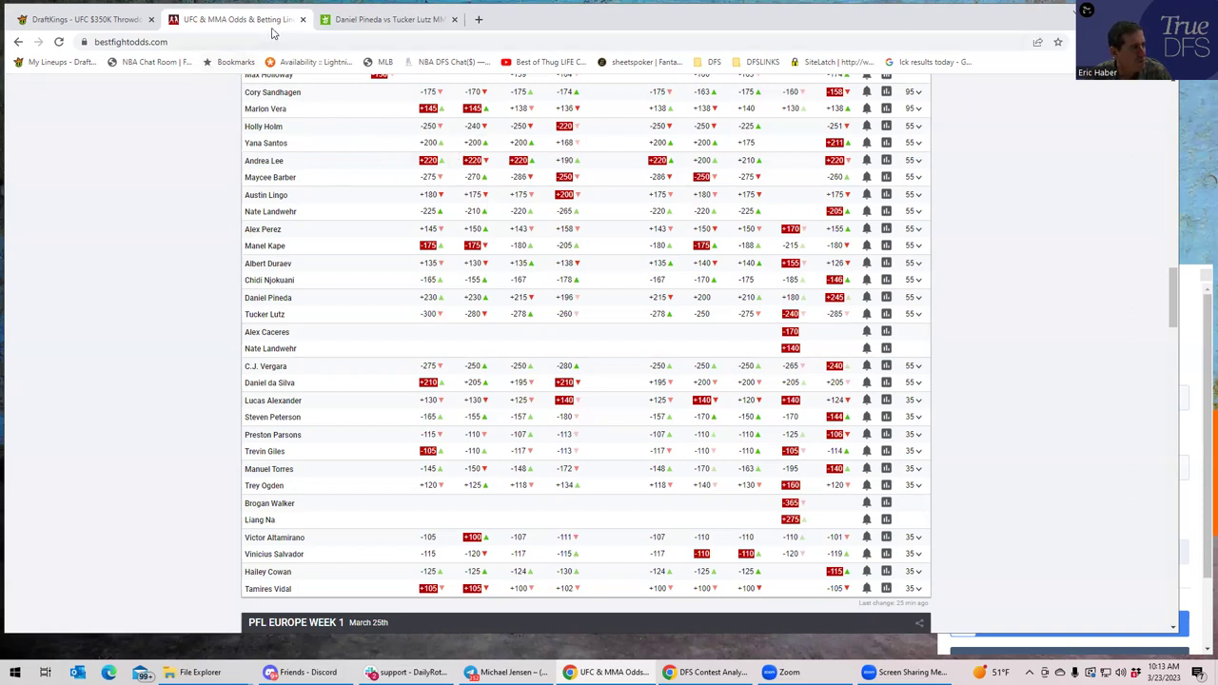
Search the DraftKings contest player pool for "lee", check the salary and clear the search
left_click(123, 23)
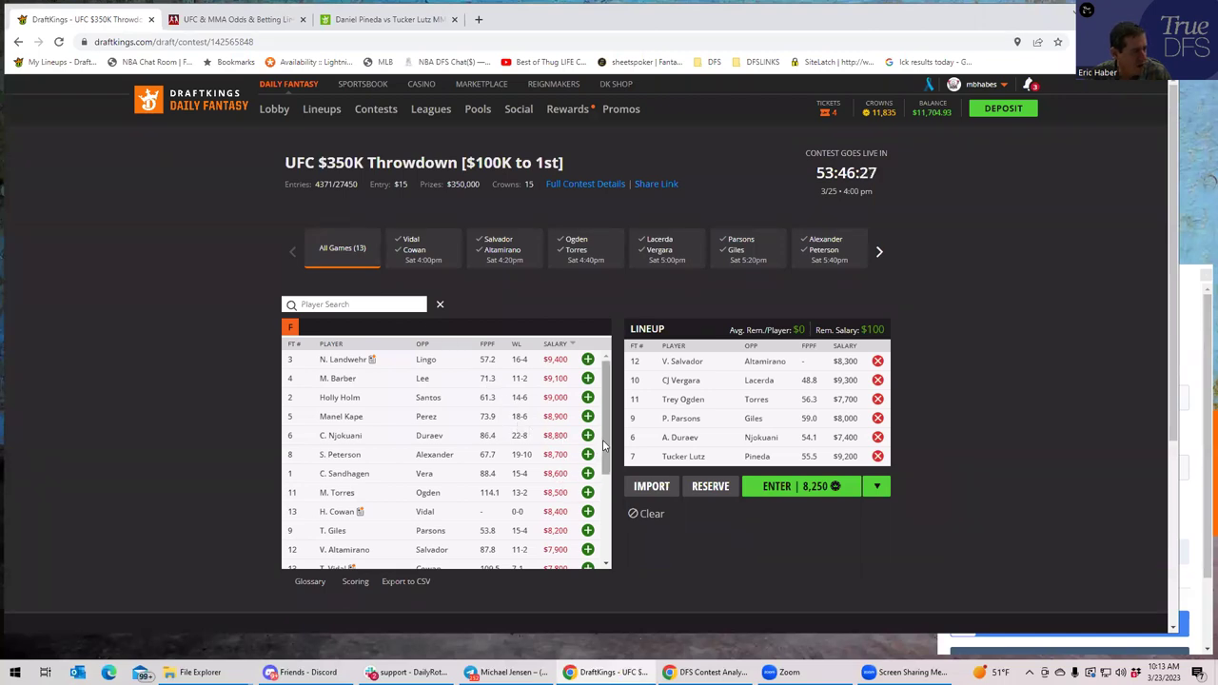
left_click(362, 306)
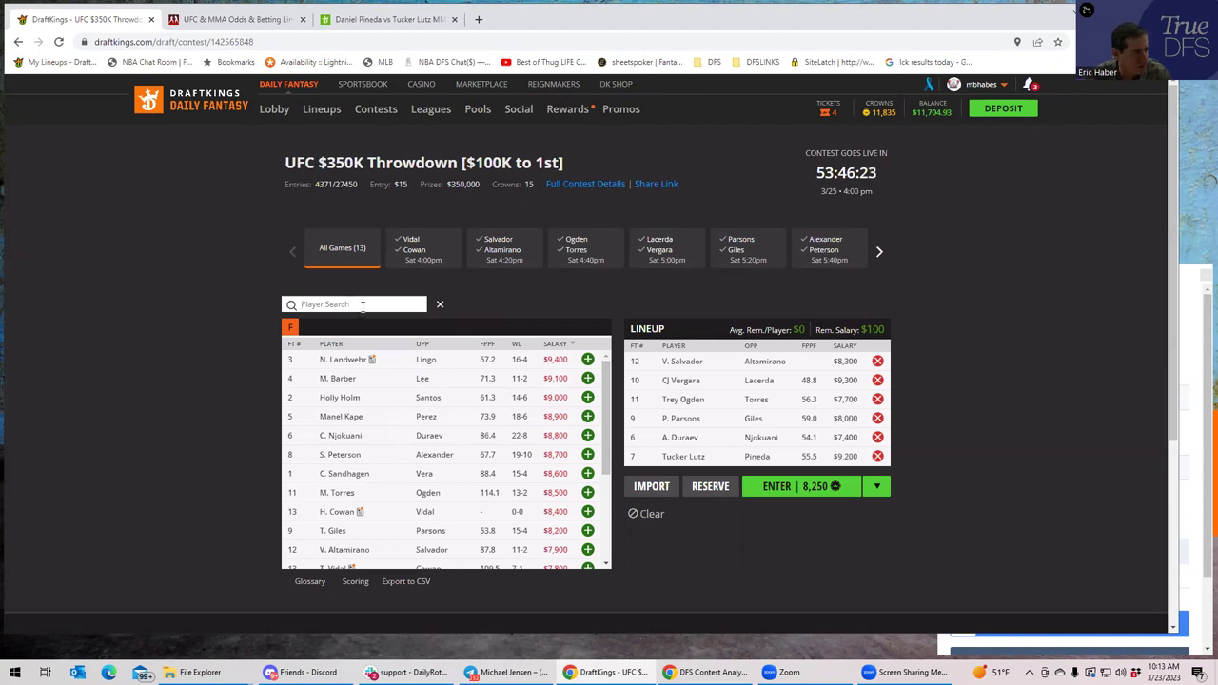
type("lee")
left_click(439, 306)
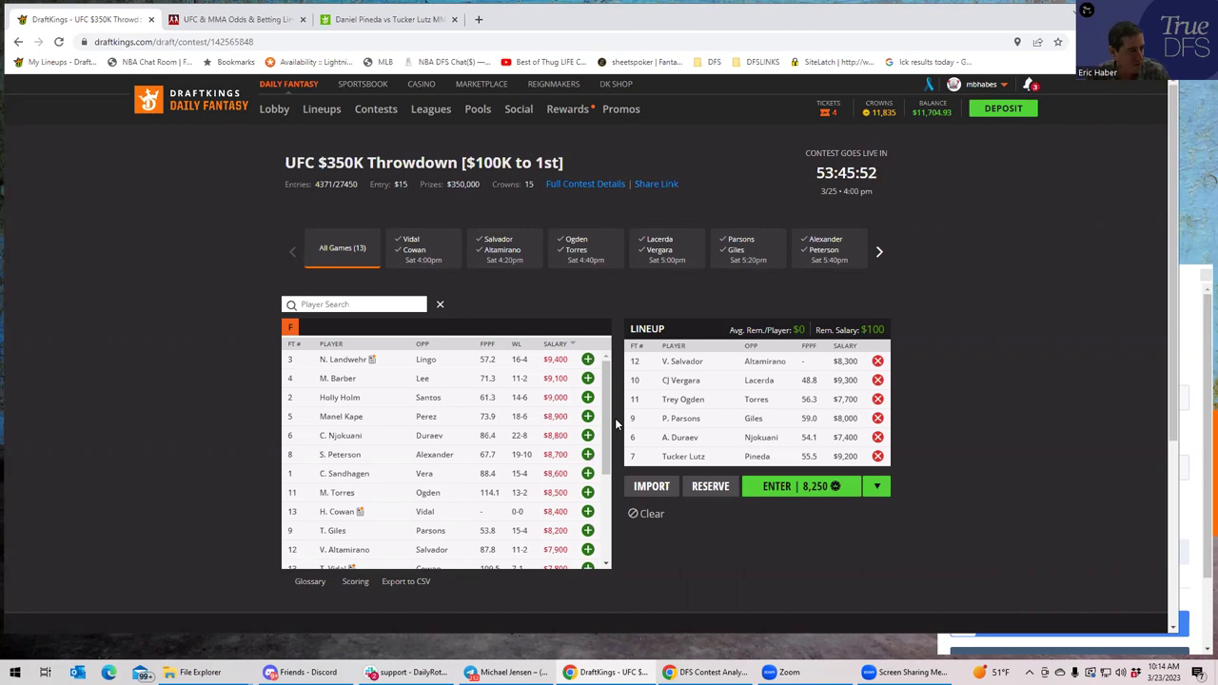
Show the contest's remaining fights from Lutz vs Pineda onward, and review the Holly Holm vs Yana Santos moneylines on bestfightodds.com
left_click(881, 256)
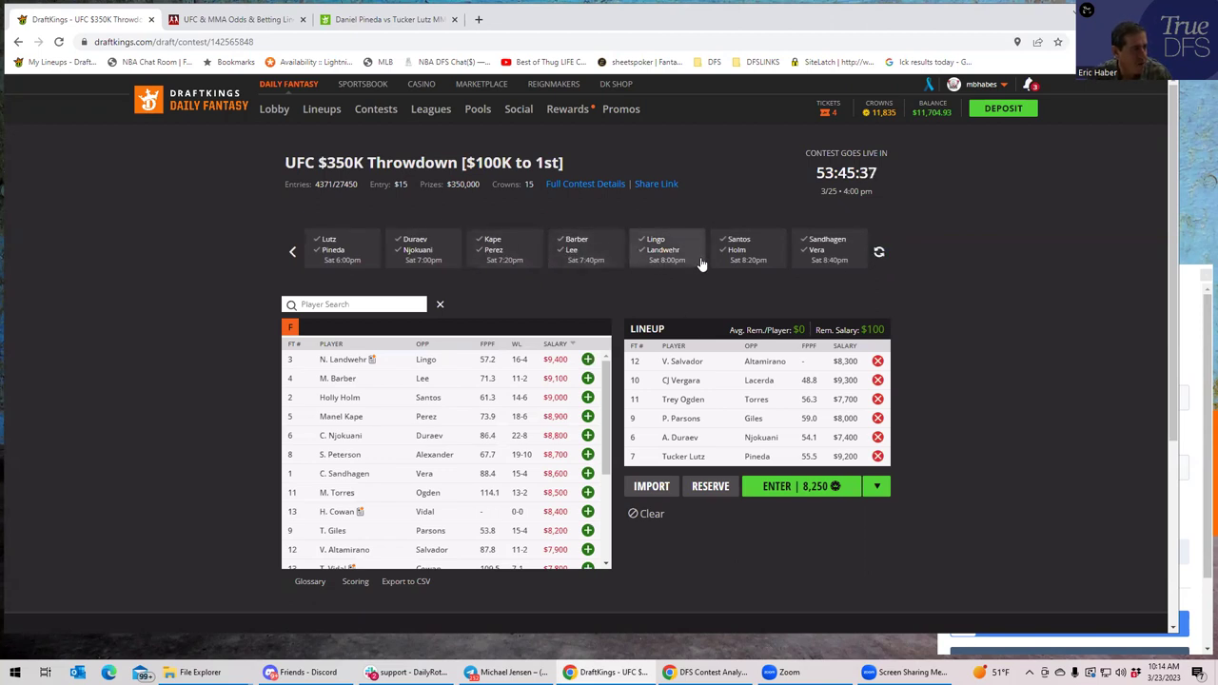
key("ctrl+Tab")
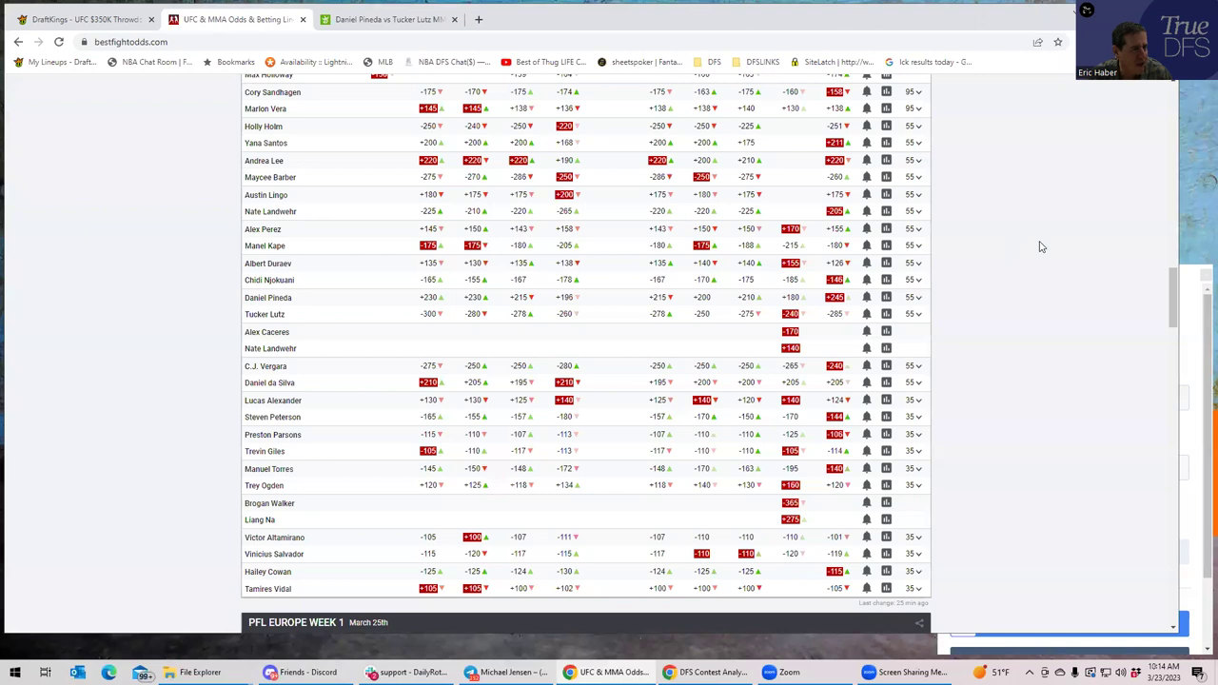
scroll(1178, 288, "up", 2)
scroll(1177, 288, "up", 4)
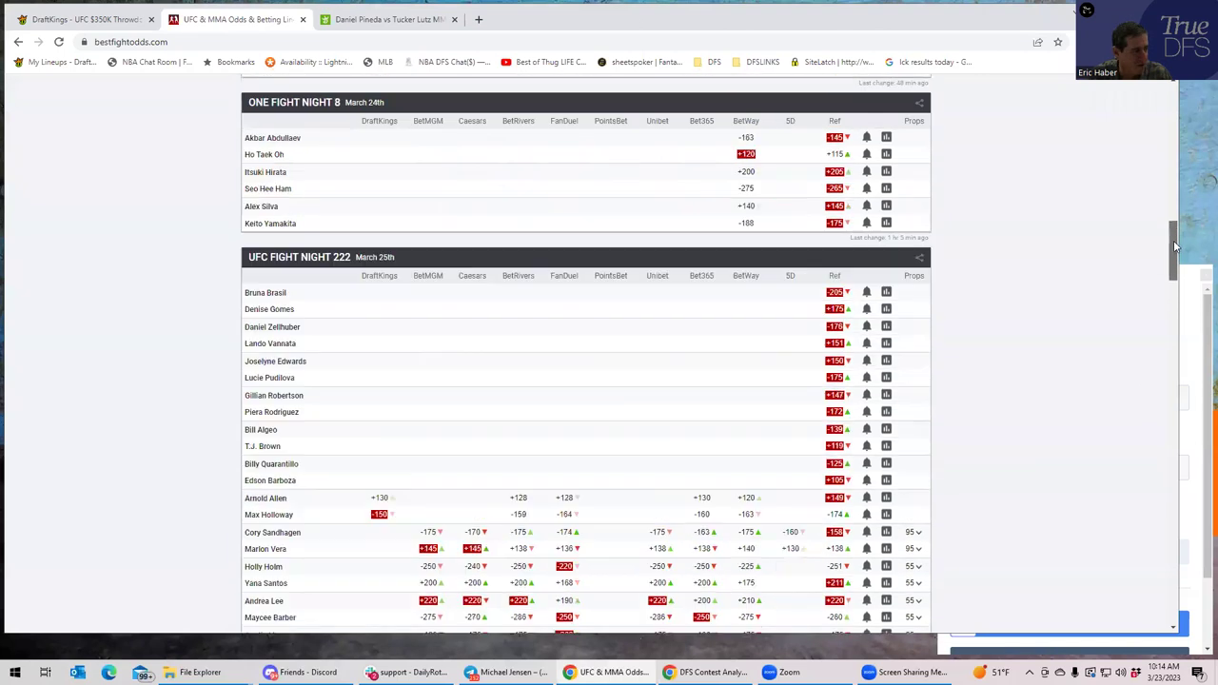
scroll(1177, 288, "down", 4)
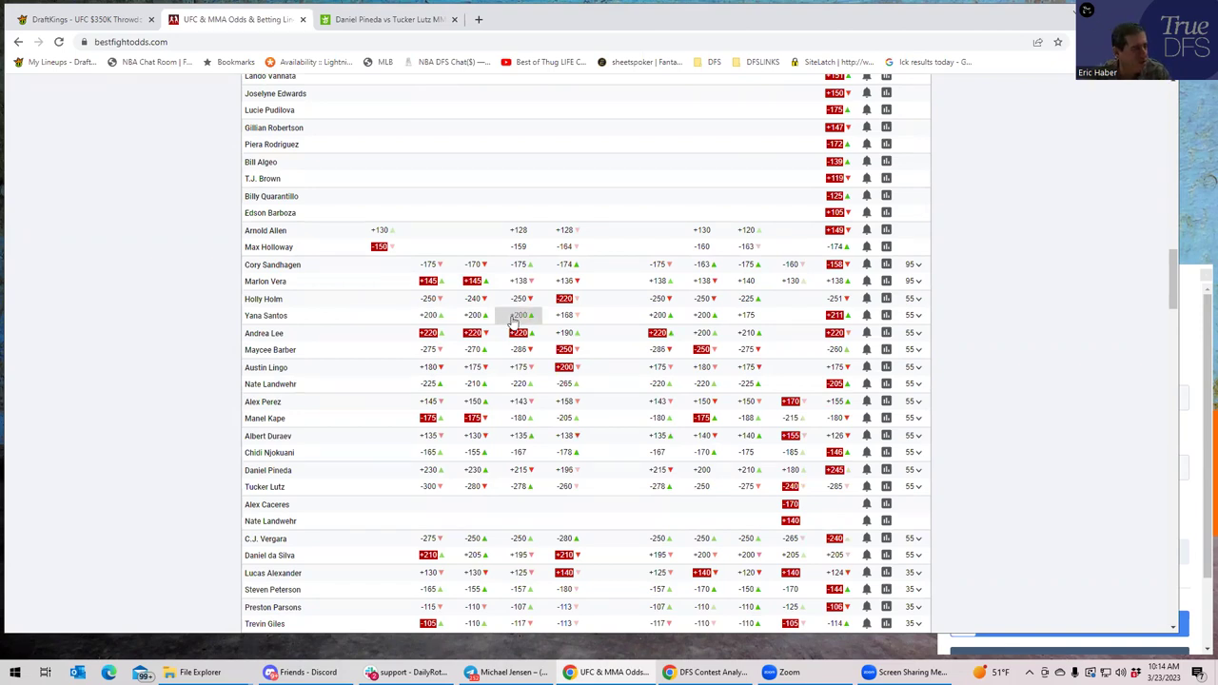
Check the DraftKings contest lineup and salaries again, then recheck the main-card moneylines on bestfightodds.com
left_click(84, 27)
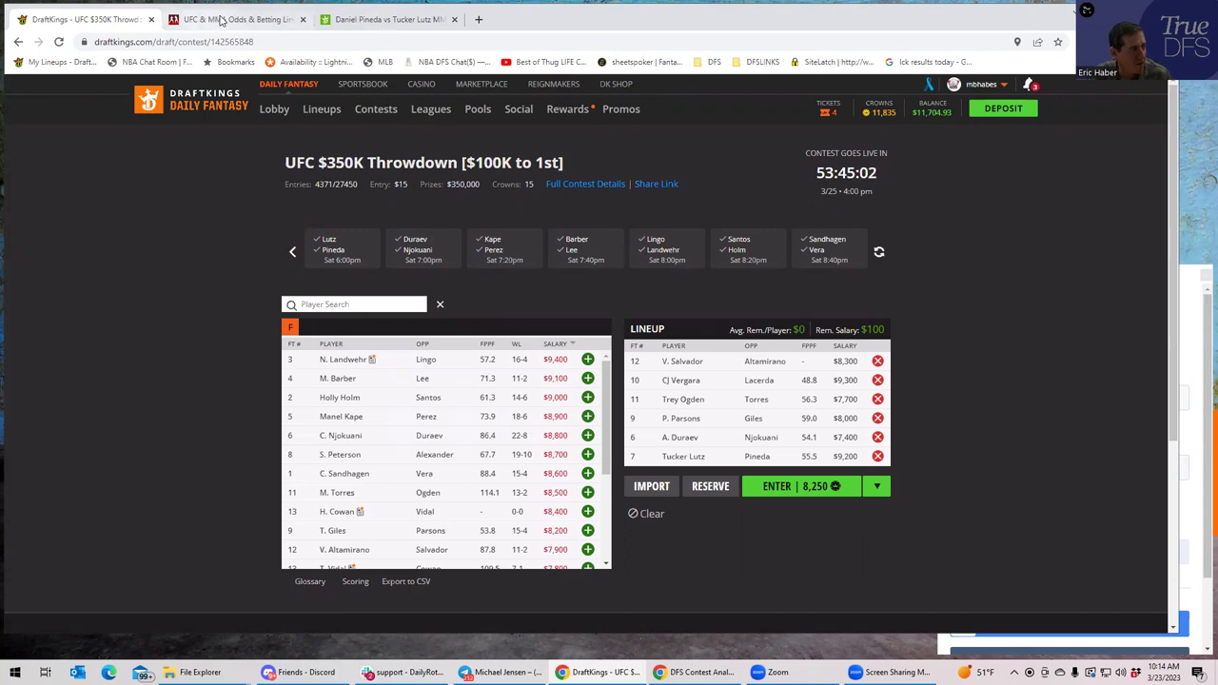
left_click(221, 20)
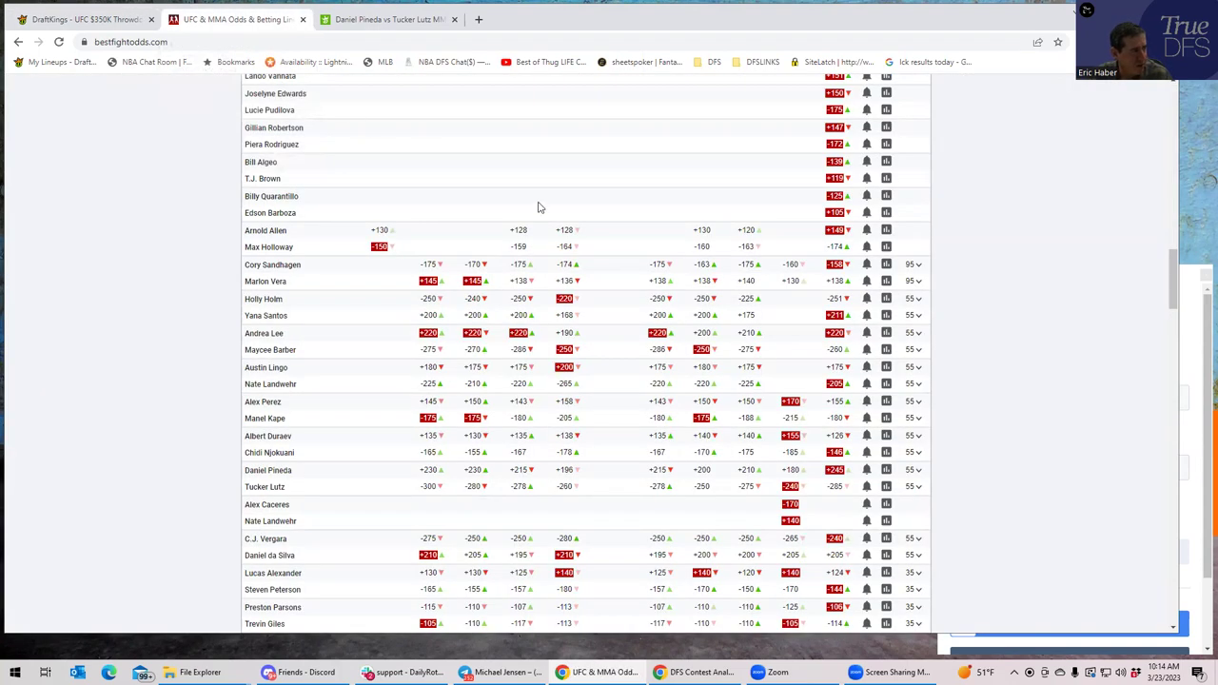
scroll(542, 205, "up", 2)
scroll(590, 362, "down", 2)
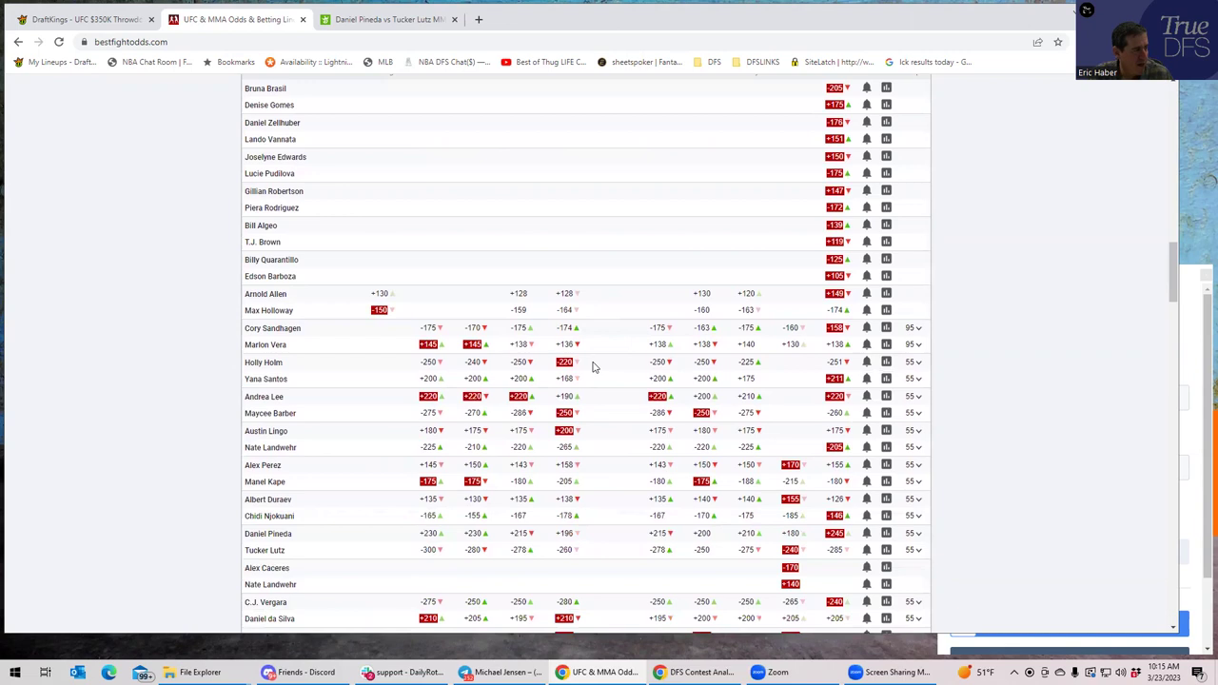
Examine the Holly Holm vs Yana Santos inside-distance and decision props on bestfightodds.com, and collapse them
left_click(916, 362)
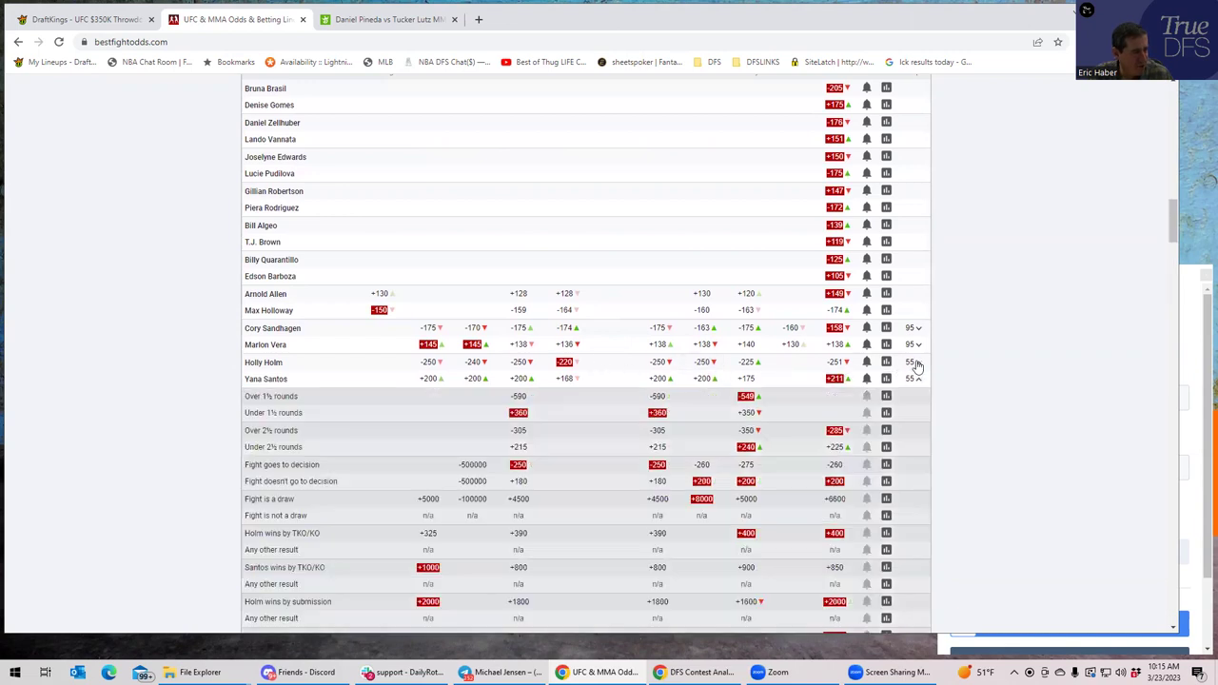
scroll(625, 476, "down", 1)
scroll(626, 476, "down", 3)
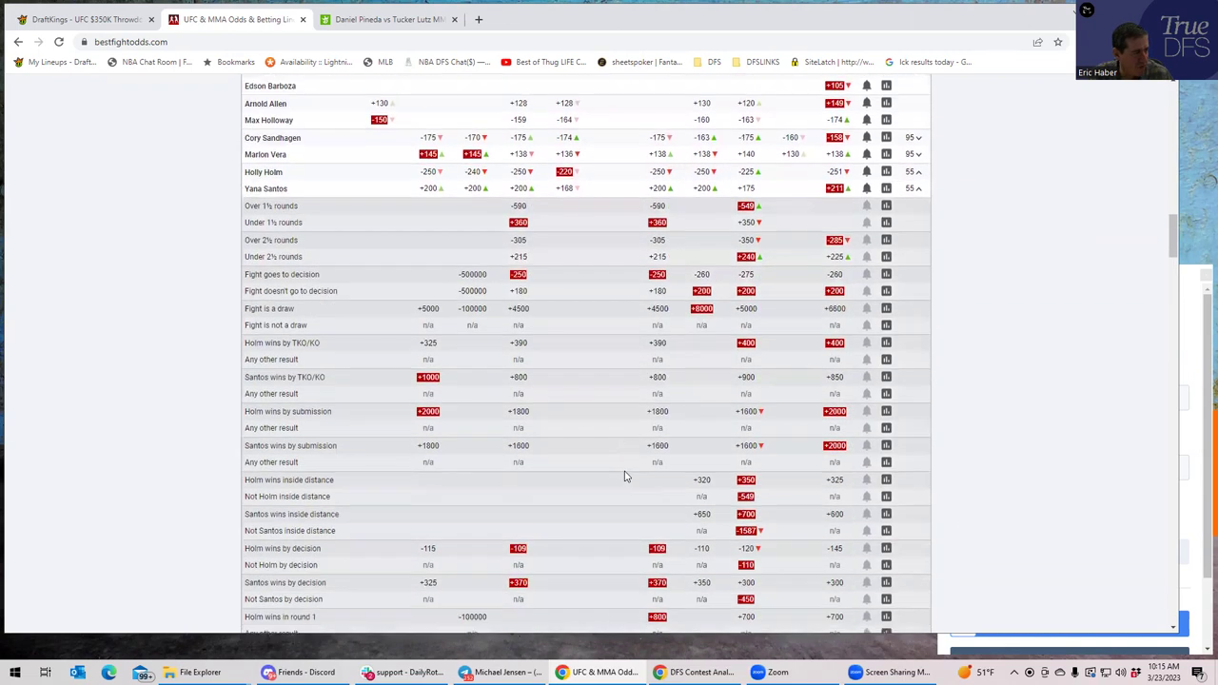
scroll(626, 476, "down", 2)
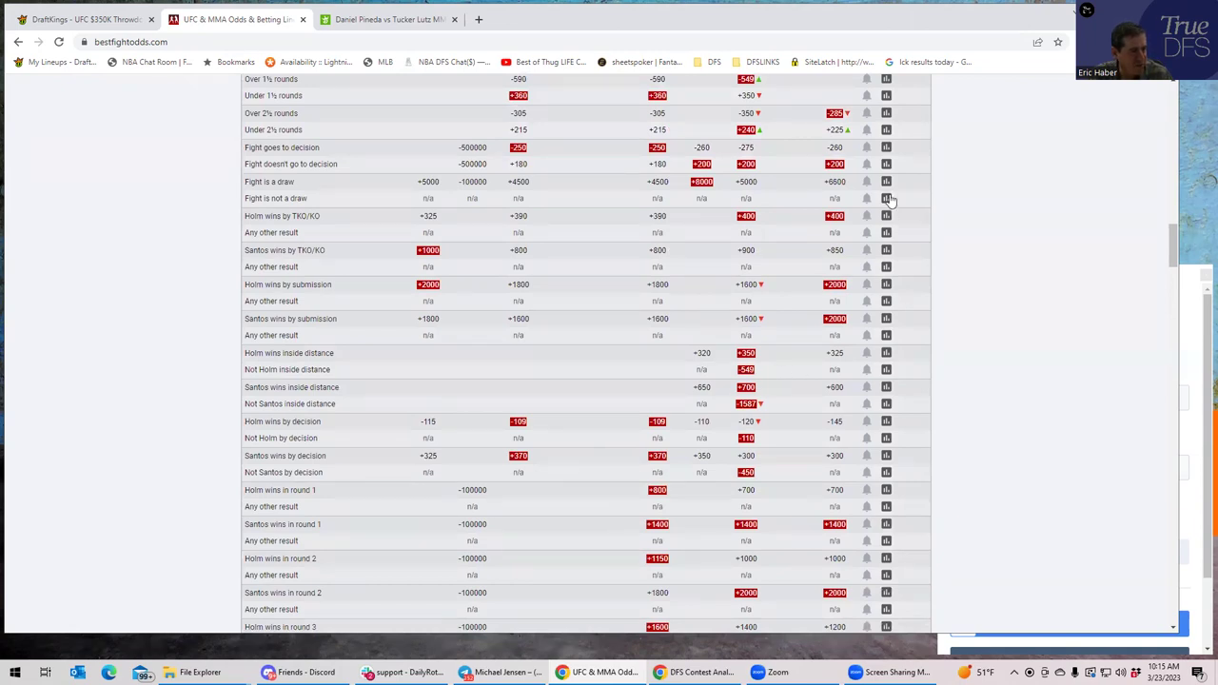
scroll(920, 211, "up", 1)
scroll(921, 211, "up", 2)
left_click(919, 189)
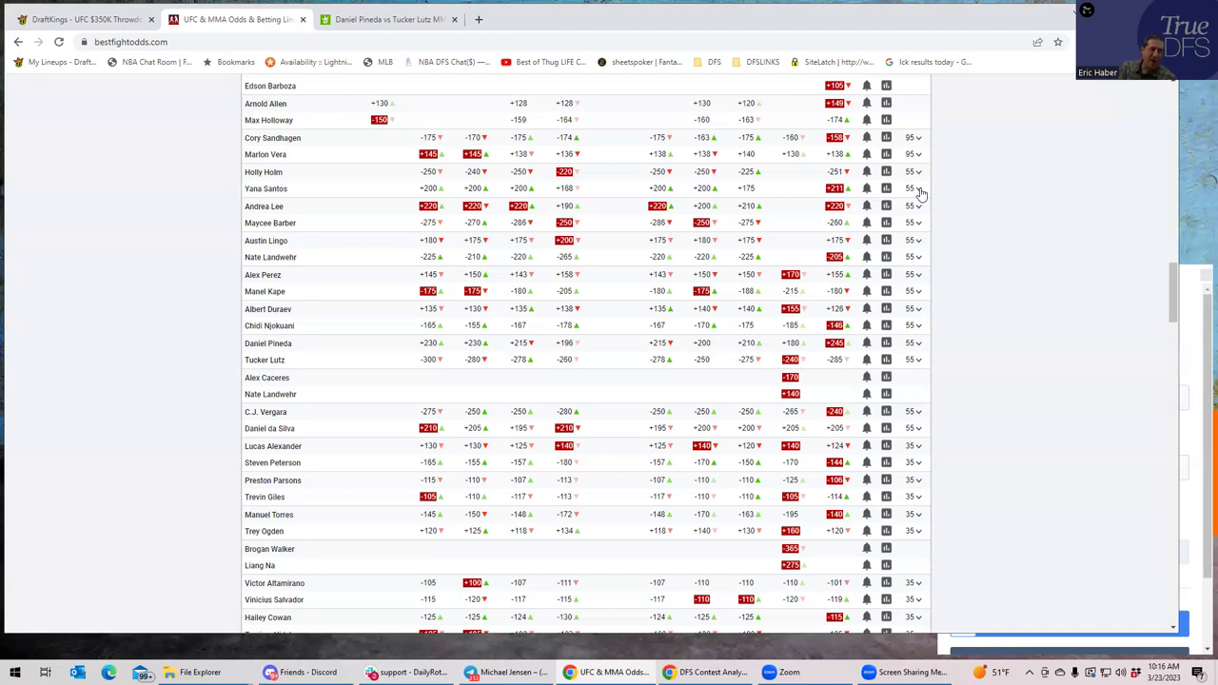
Review the Cory Sandhagen vs Marlon Vera moneylines, and check the salaries in the DraftKings contest before returning to bestfightodds.com
scroll(1002, 398, "up", 3)
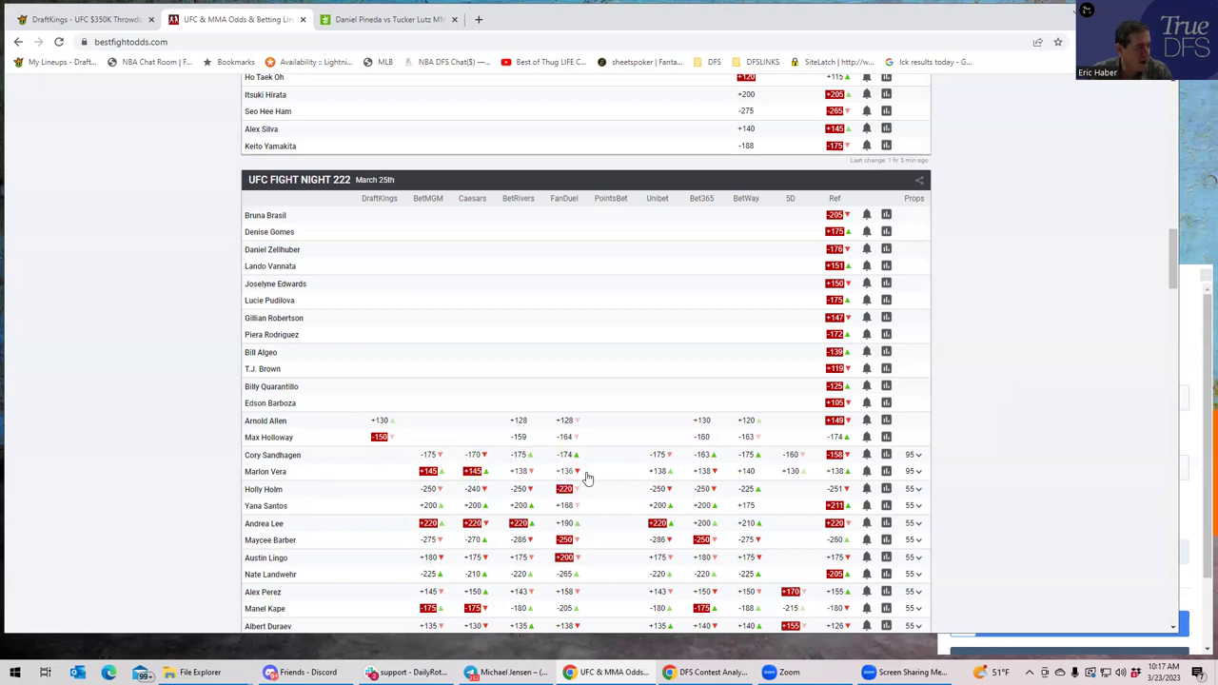
scroll(591, 478, "down", 1)
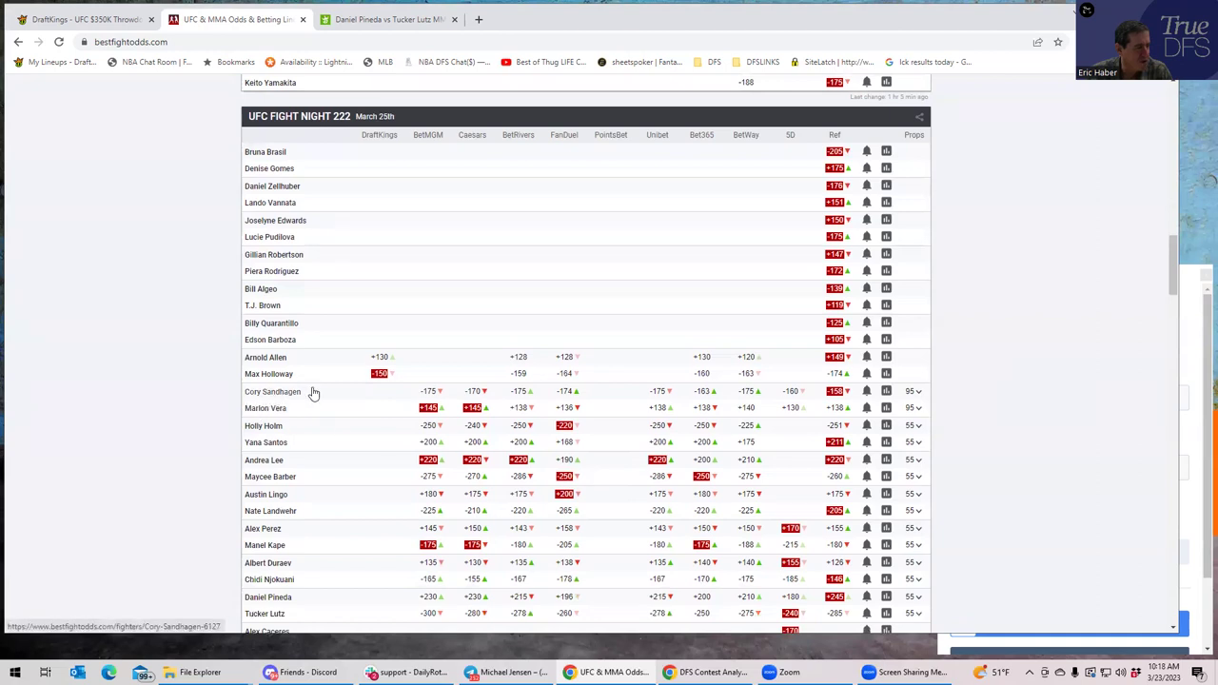
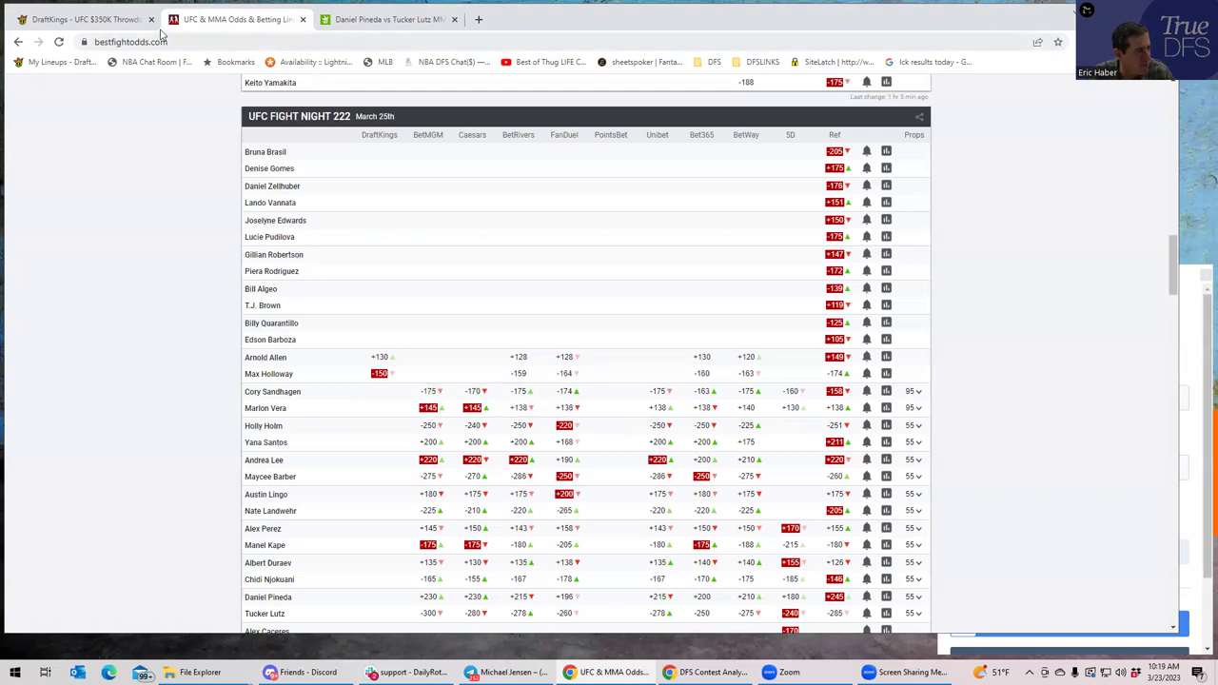
left_click(95, 19)
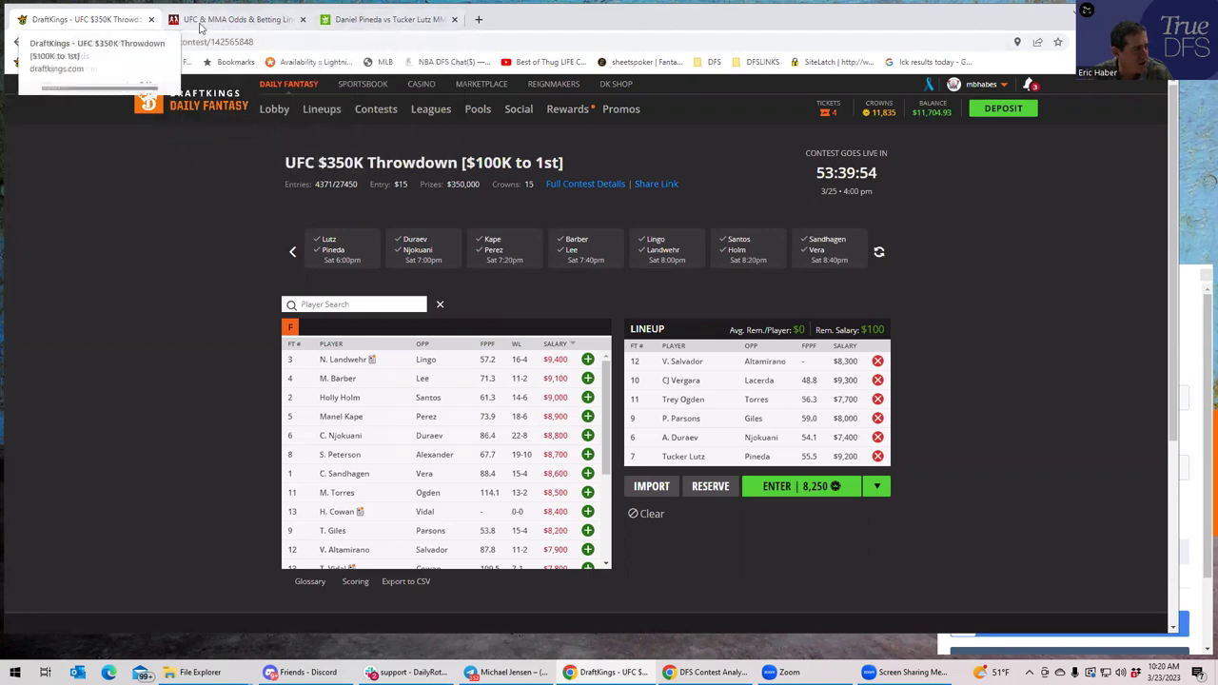
left_click(241, 21)
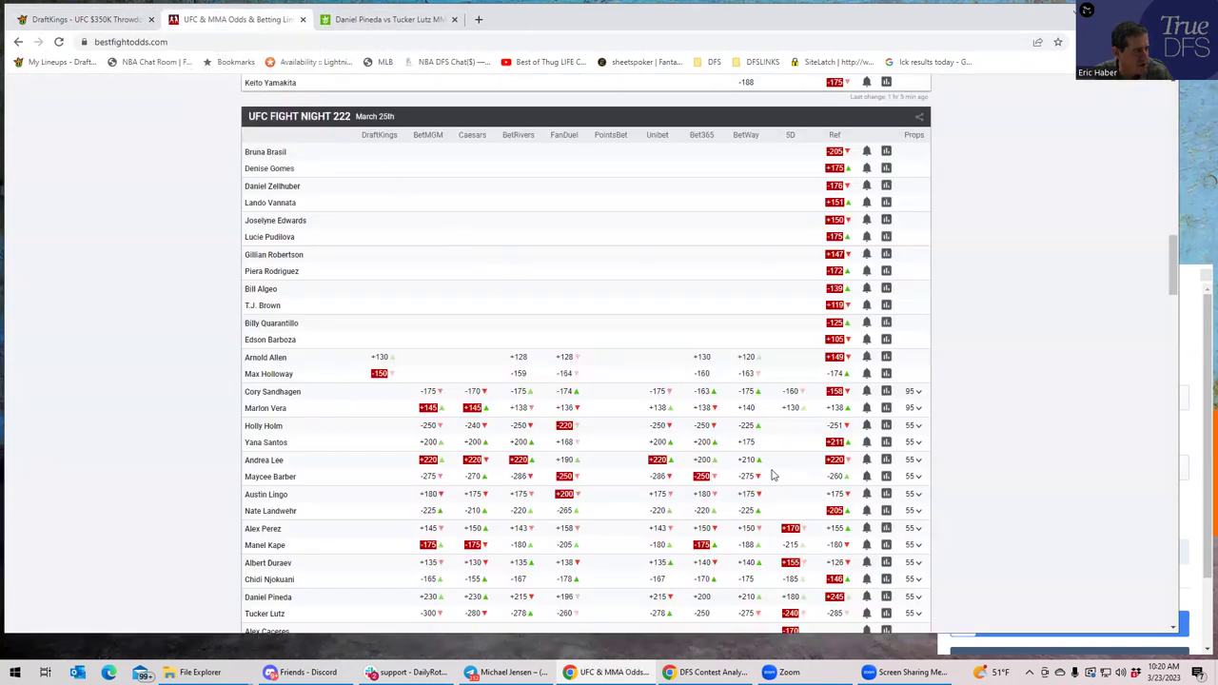
Expand the Cory Sandhagen vs Marlon Vera props and examine the round totals, inside-distance and decision odds
left_click(919, 412)
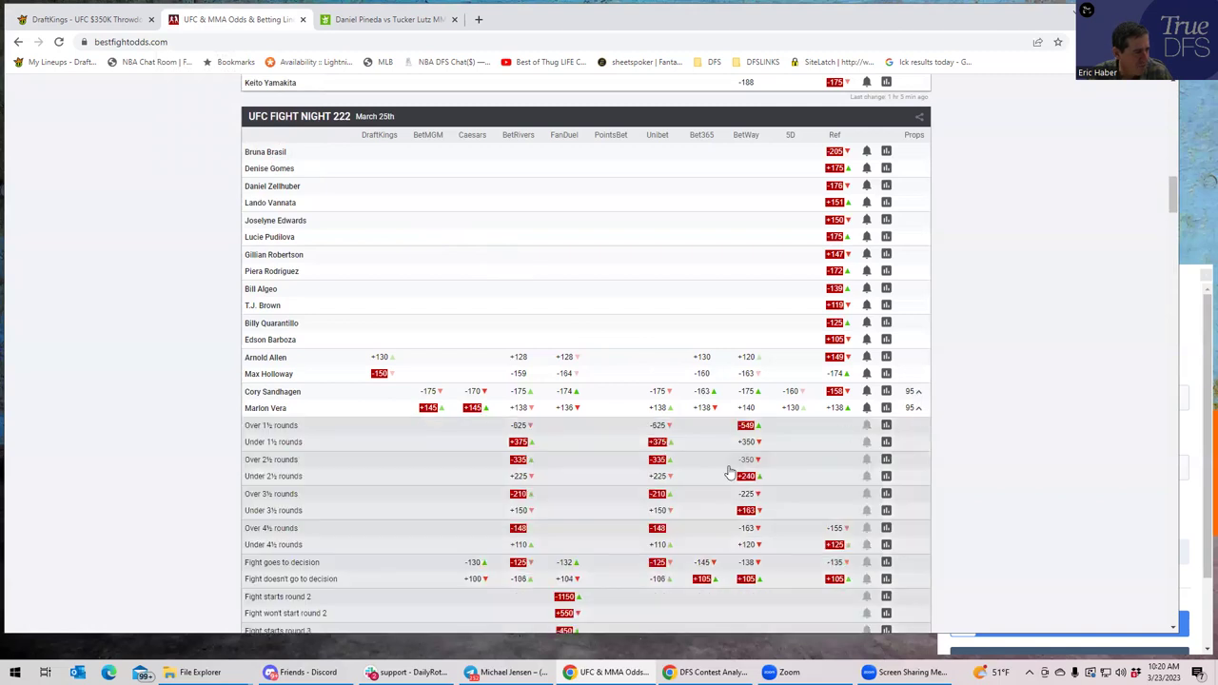
scroll(728, 495, "down", 3)
scroll(728, 503, "down", 1)
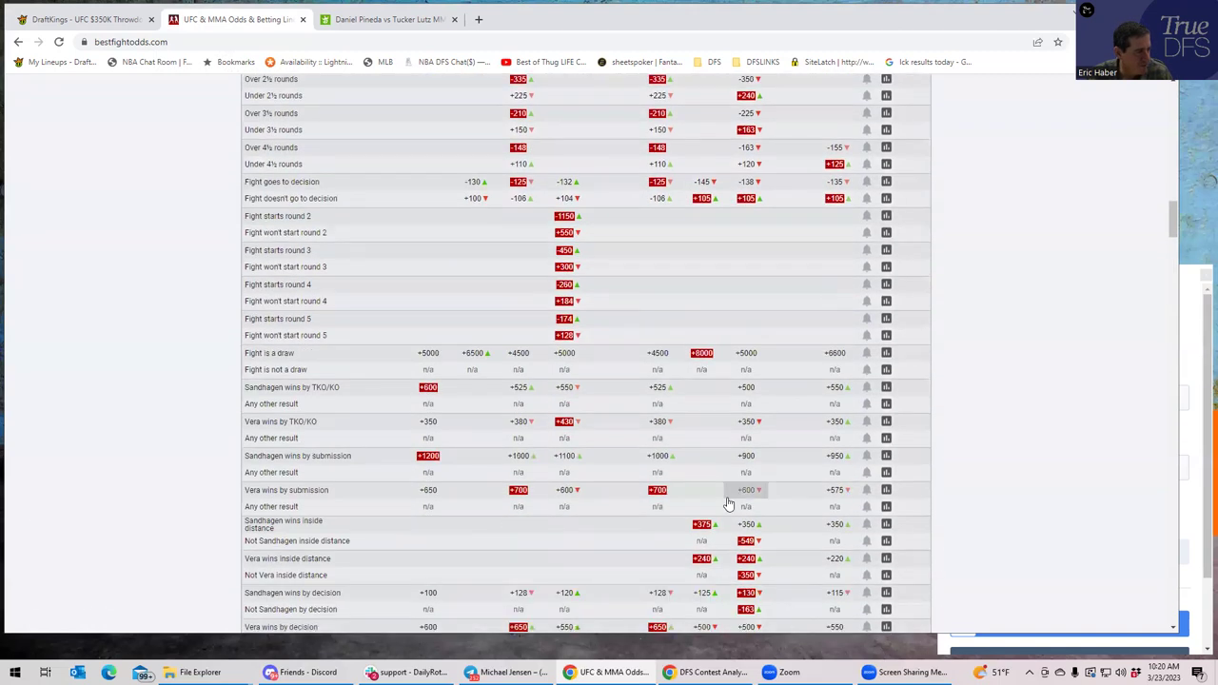
scroll(609, 505, "down", 1)
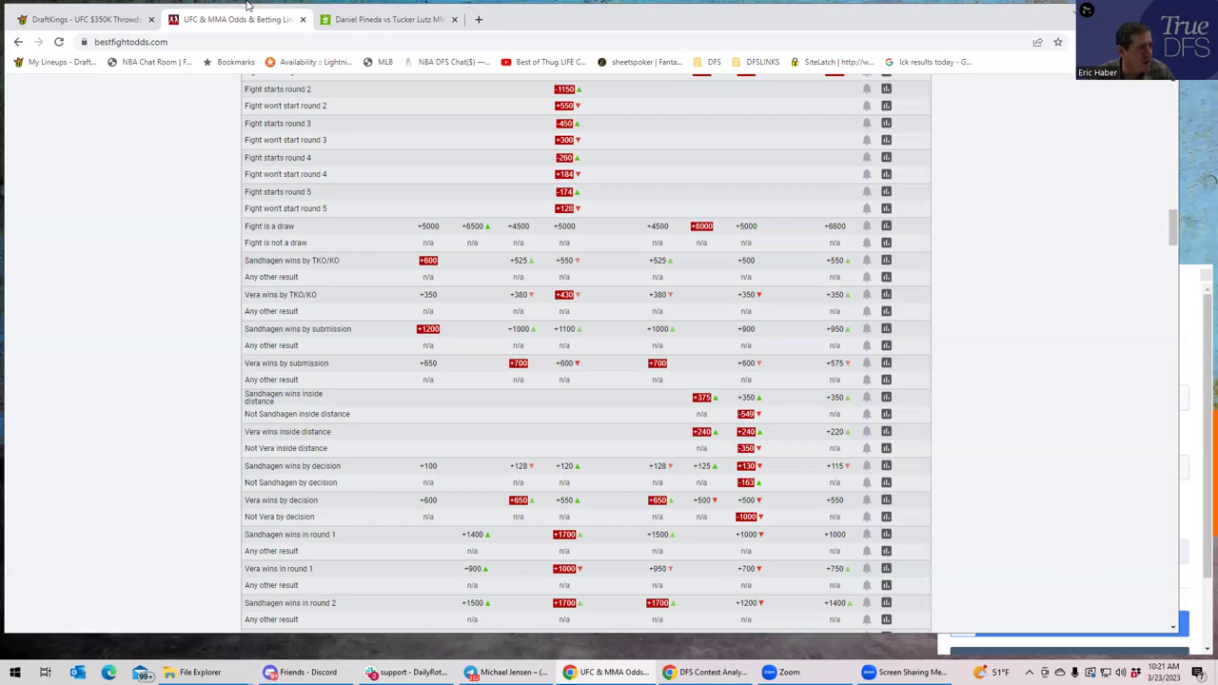
Switch to the DraftKings contest and remove all six fighters from the lineup, from Tucker Lutz up to V. Salvador
left_click(90, 19)
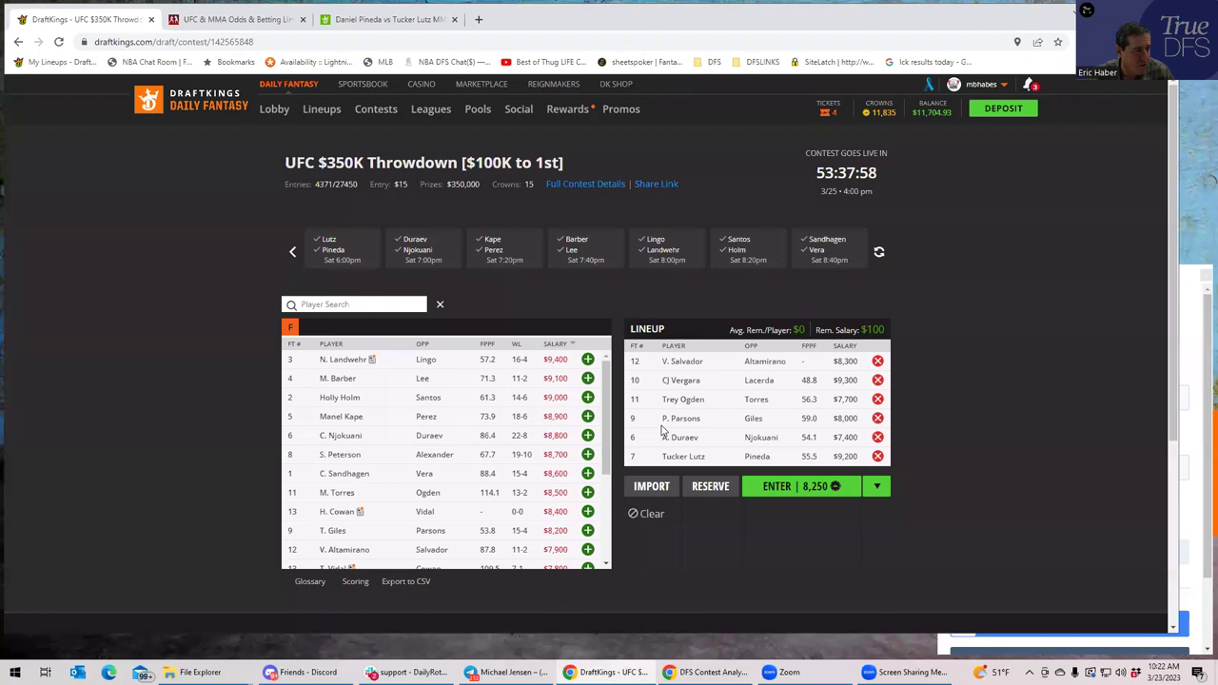
left_click(878, 456)
left_click(878, 437)
left_click(878, 418)
left_click(878, 398)
left_click(878, 379)
left_click(877, 361)
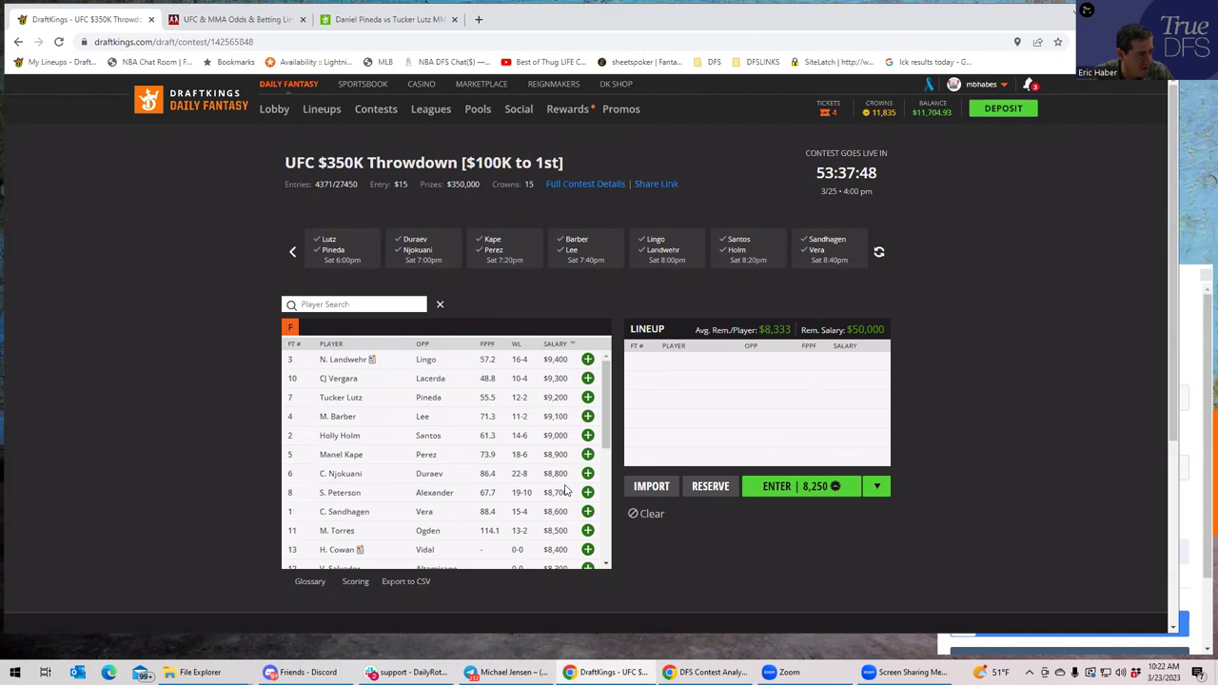
Sort the player pool by fight number and review the fighters and salaries from fight 13 back to fight 1
left_click_drag(608, 441, 624, 548)
left_click(295, 345)
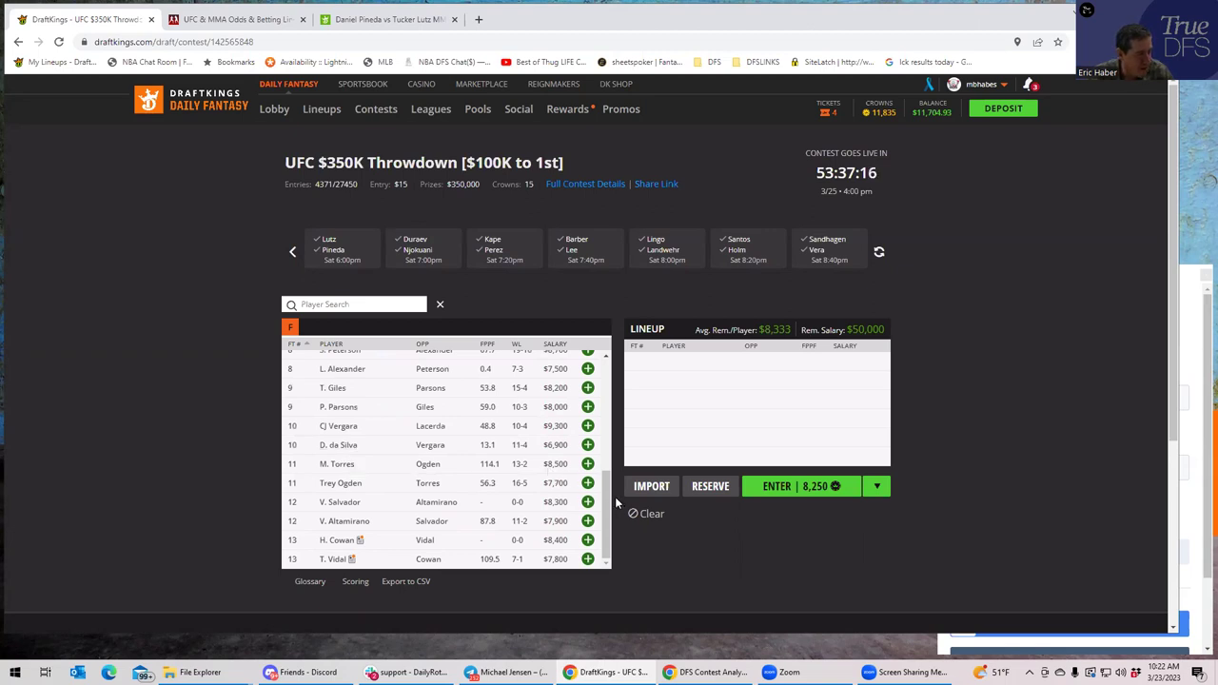
left_click_drag(607, 497, 607, 491)
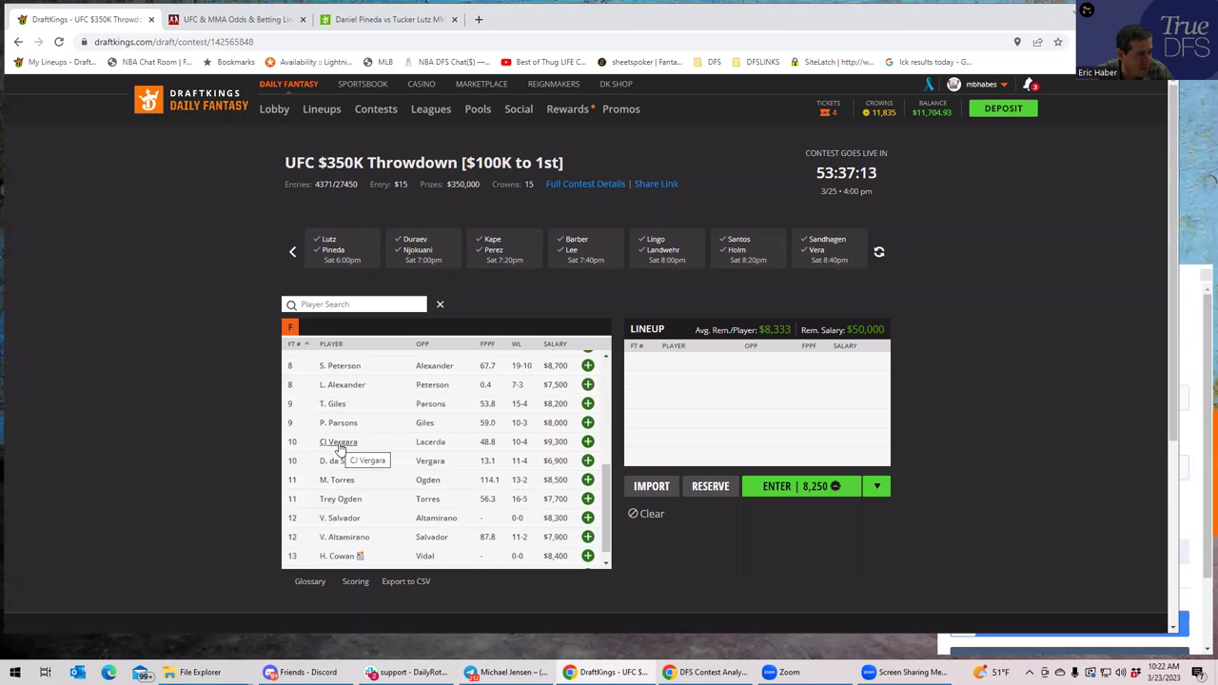
left_click_drag(605, 488, 603, 477)
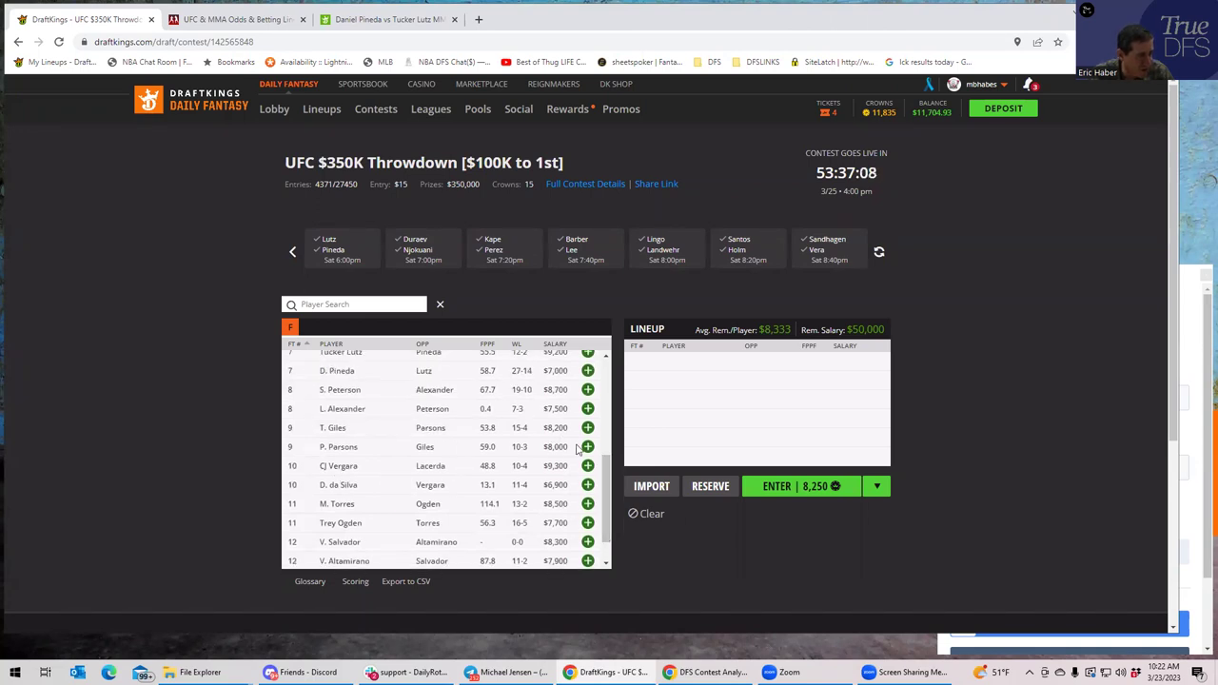
scroll(600, 465, "up", 1)
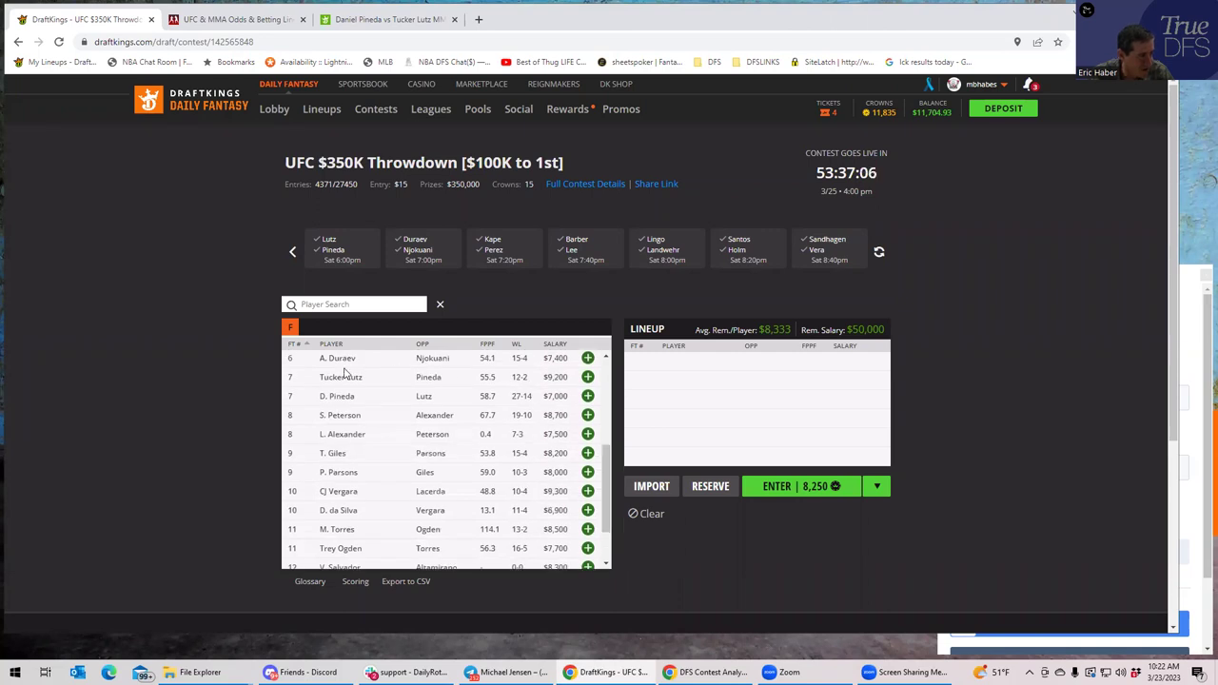
scroll(594, 423, "up", 4)
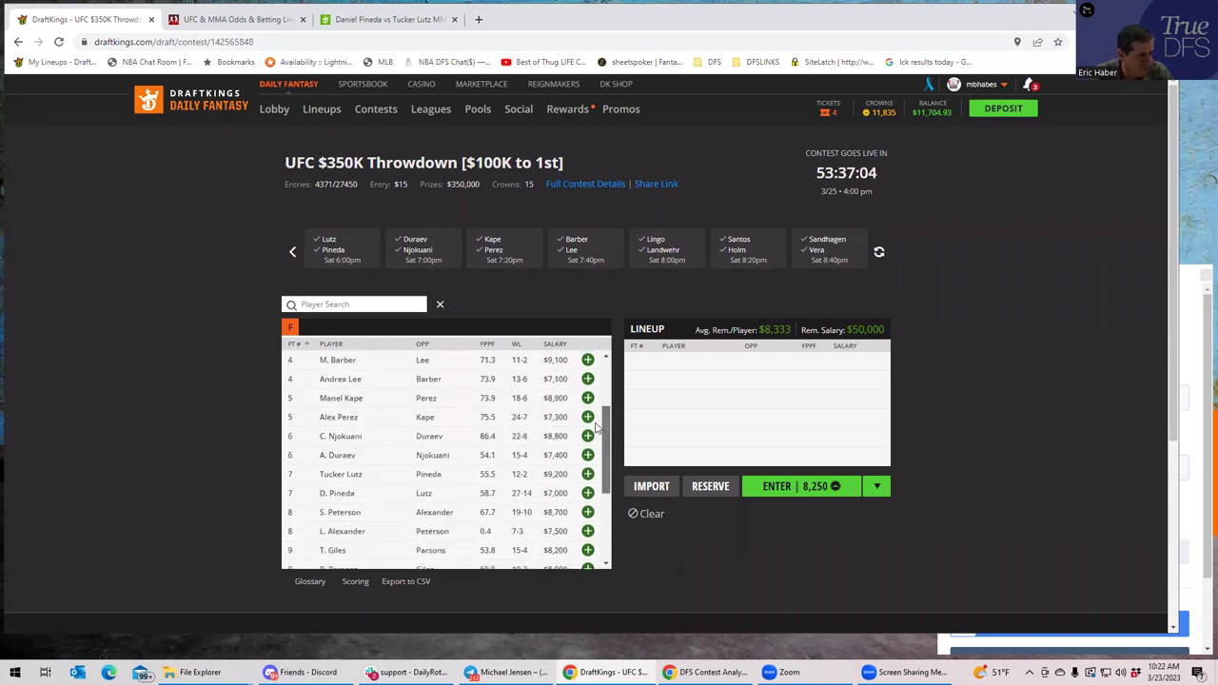
scroll(594, 423, "up", 4)
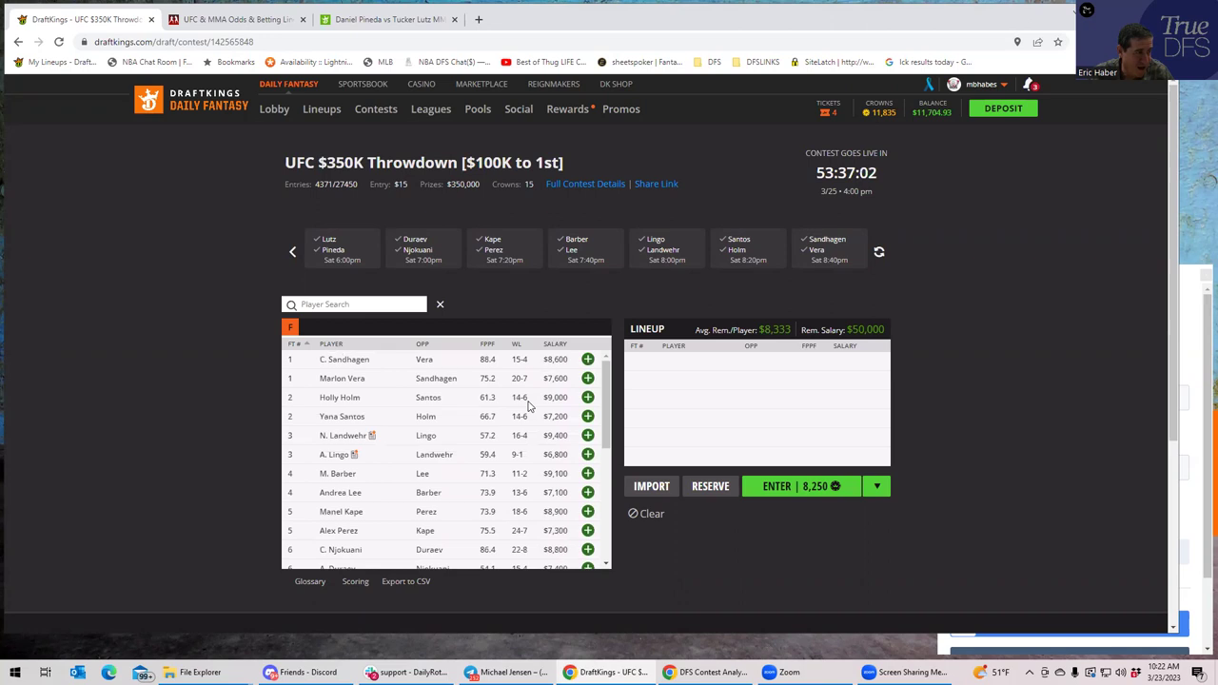